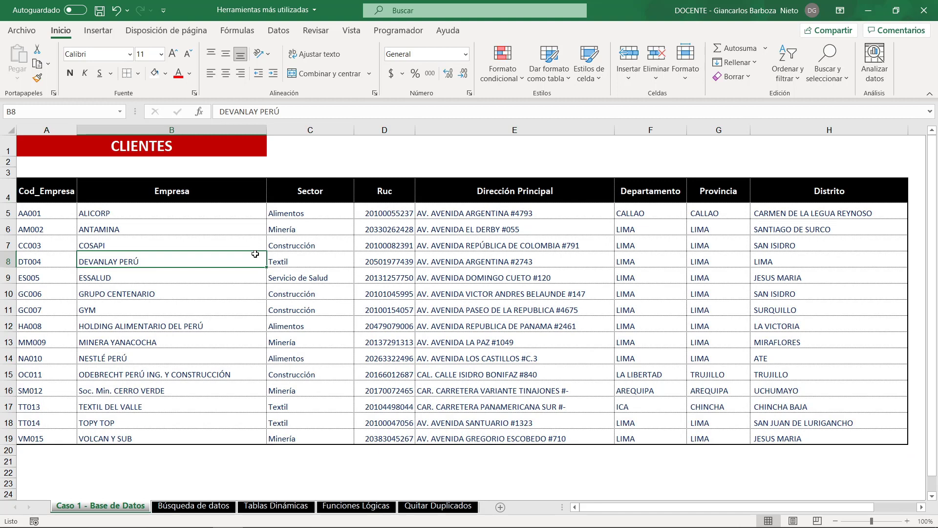
- Define the name DATOS for the whole clients table A4:H19, including its header row
key(ctrl+a)
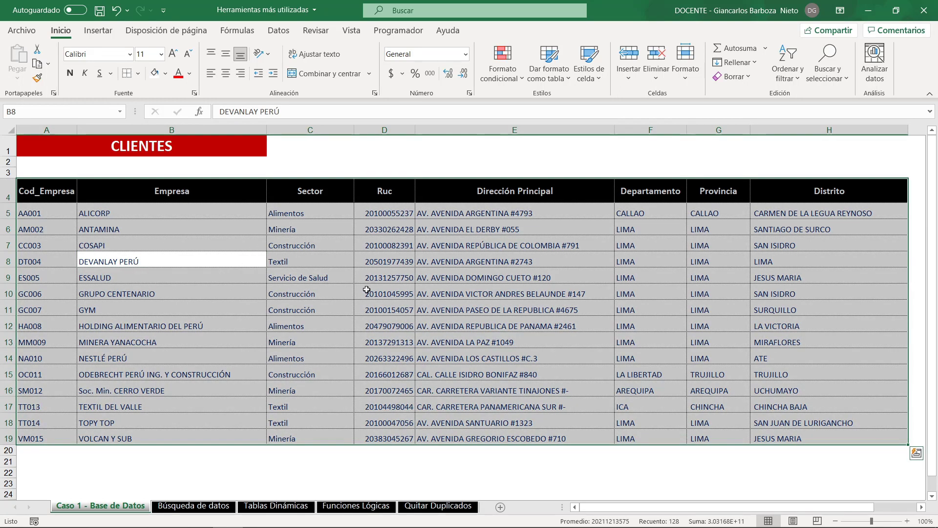
click(30, 111)
text(DATOS)
key(Return)
- Define the name LISTA for the company codes in A5:A19 of the Caso 1 - Base de Datos sheet
click(188, 506)
mouse_move(227, 198)
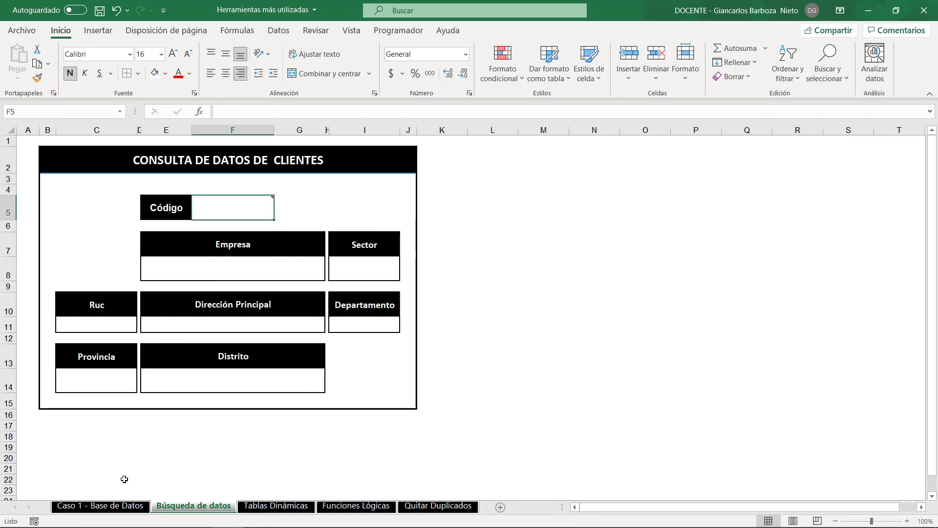
click(116, 506)
click(46, 214)
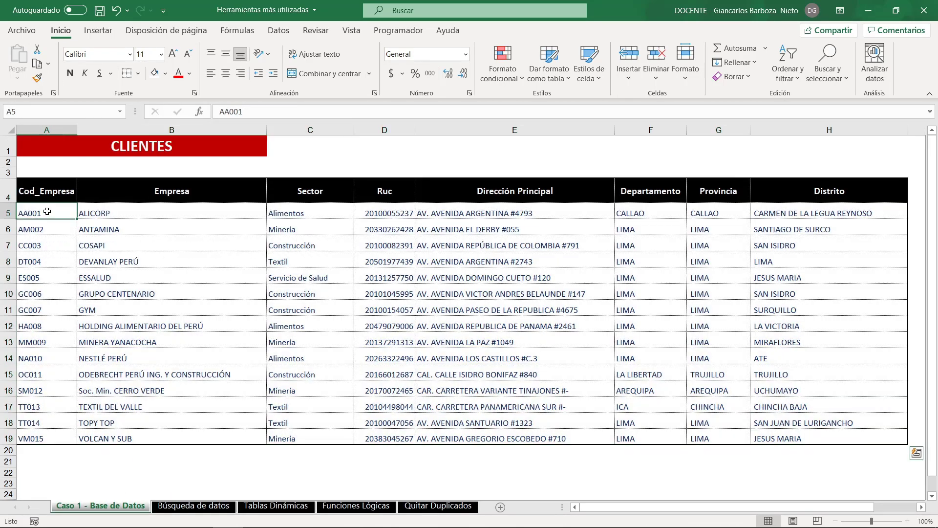
click(49, 254)
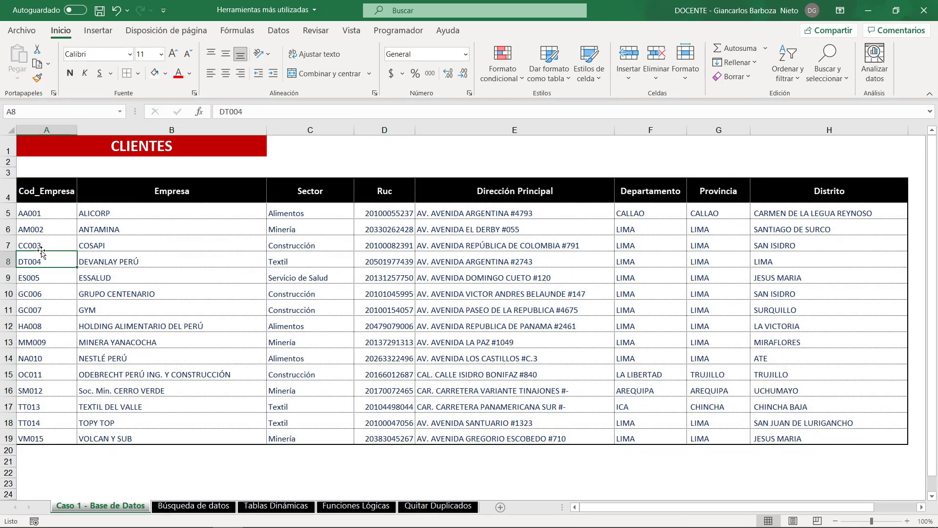
click(47, 244)
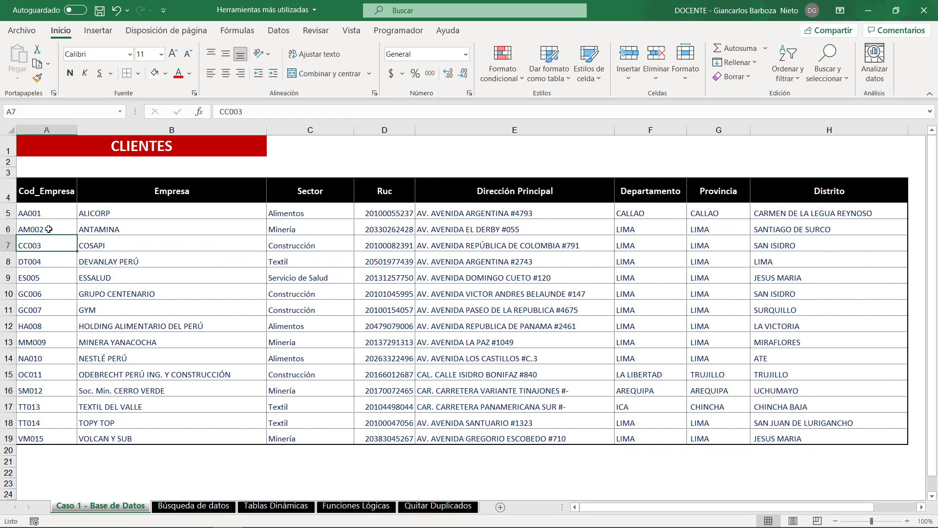
click(61, 213)
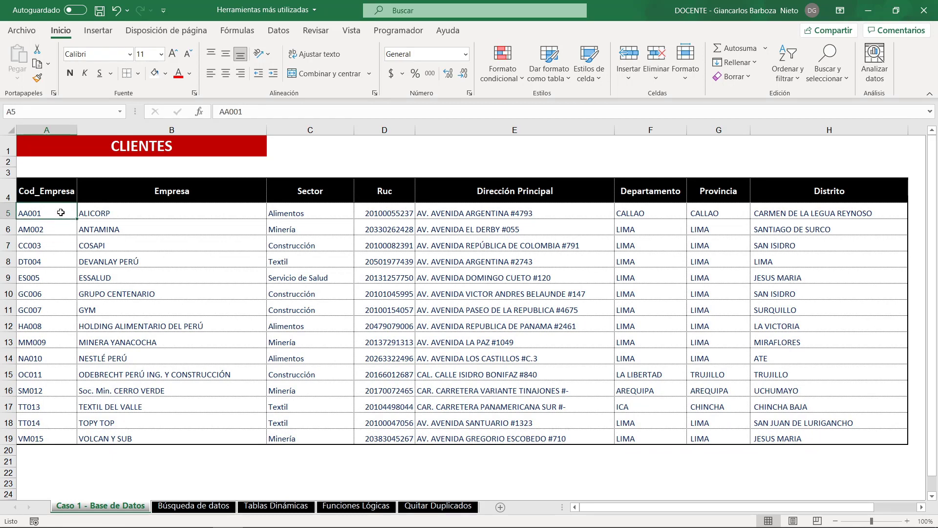
key(ctrl+shift+Down)
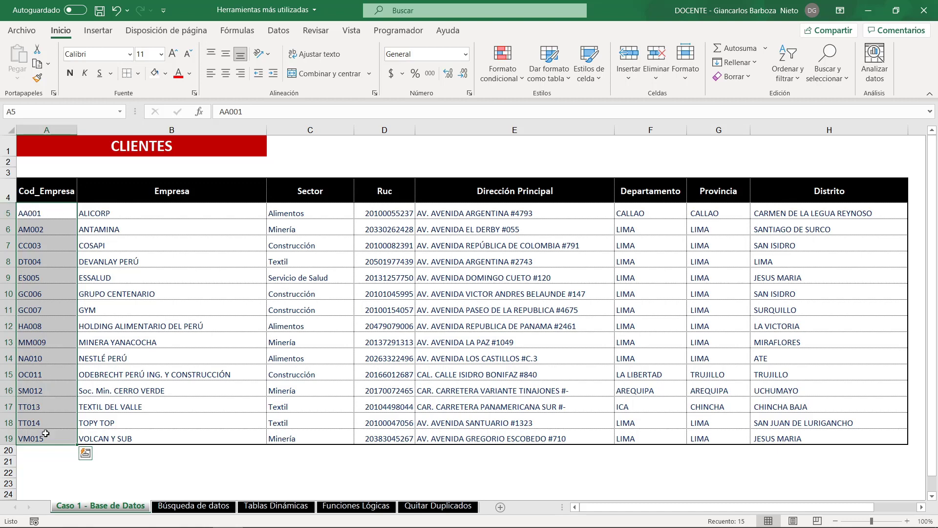
click(27, 110)
text(LIST)
key(Return)
- Add a Lista data validation with source =LISTA to the Código cell F5 on Búsqueda de datos, and choose DT004 from it
click(179, 508)
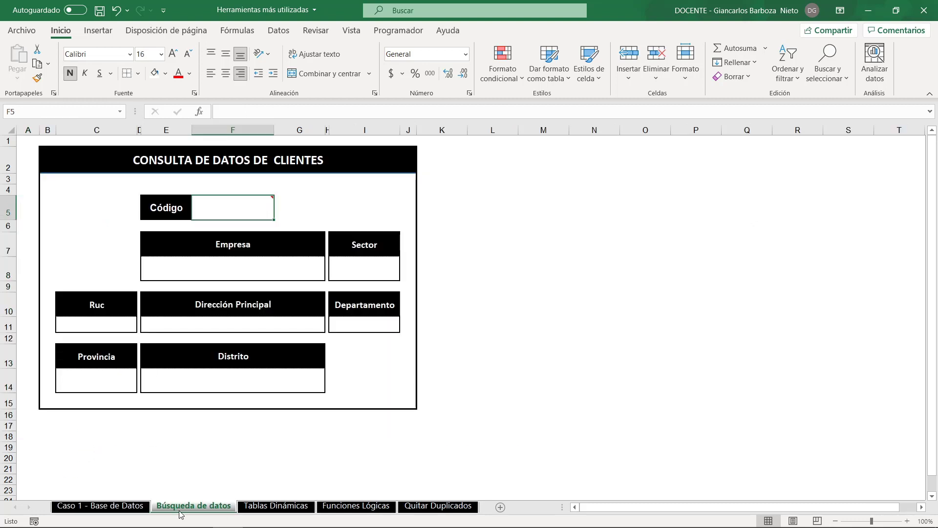
mouse_move(245, 206)
click(279, 31)
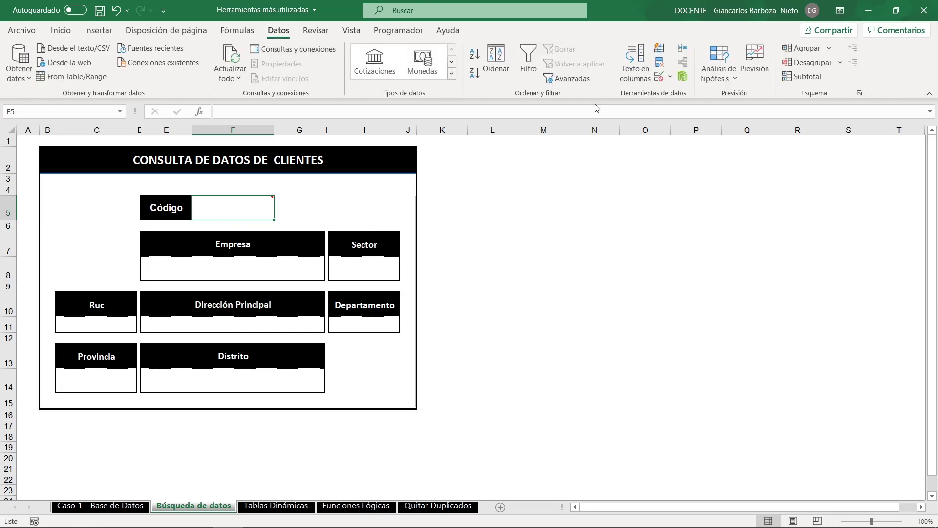
click(671, 77)
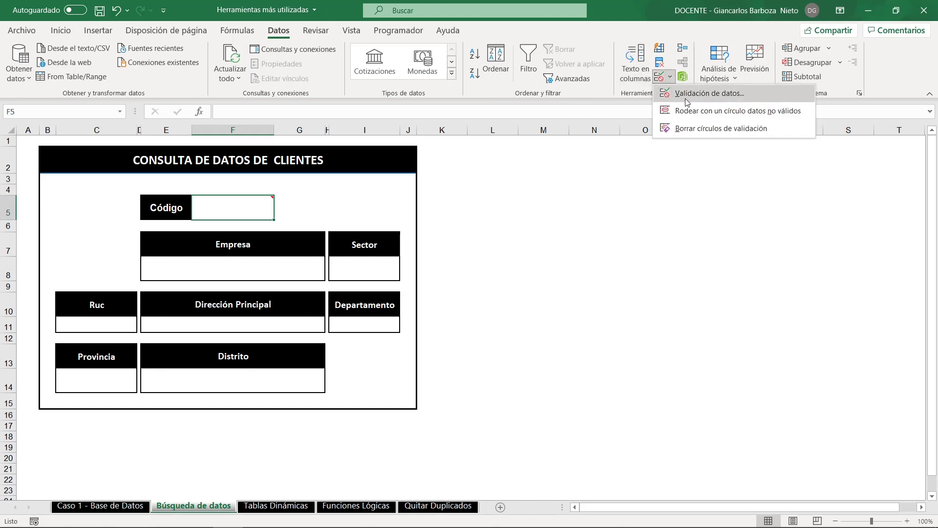
click(687, 93)
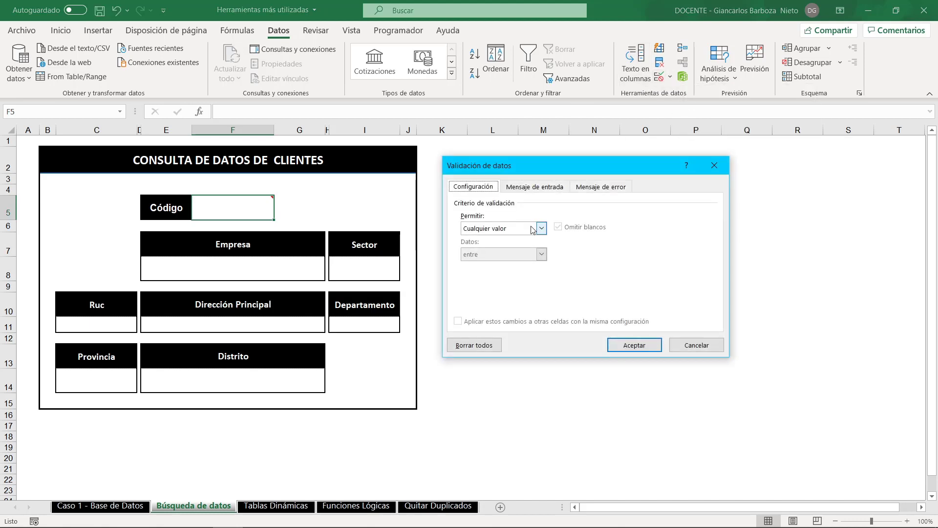
click(532, 229)
click(487, 265)
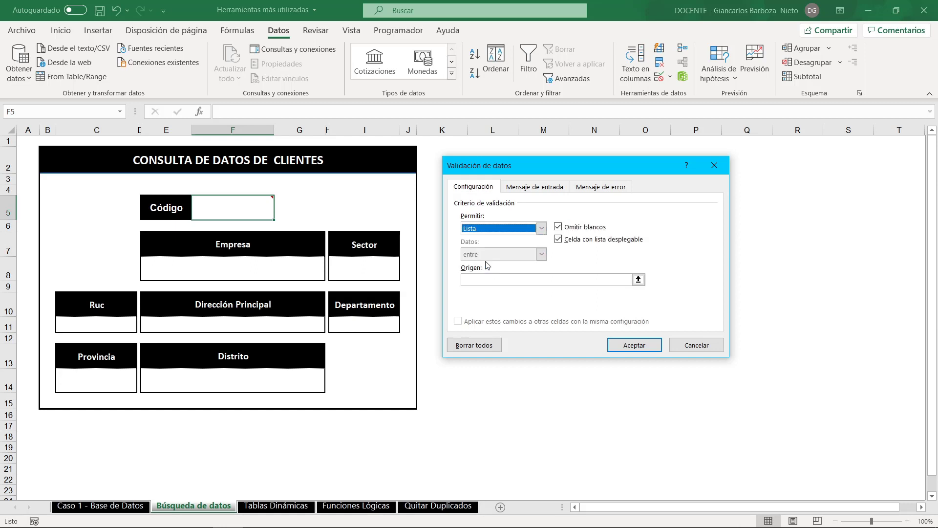
click(478, 277)
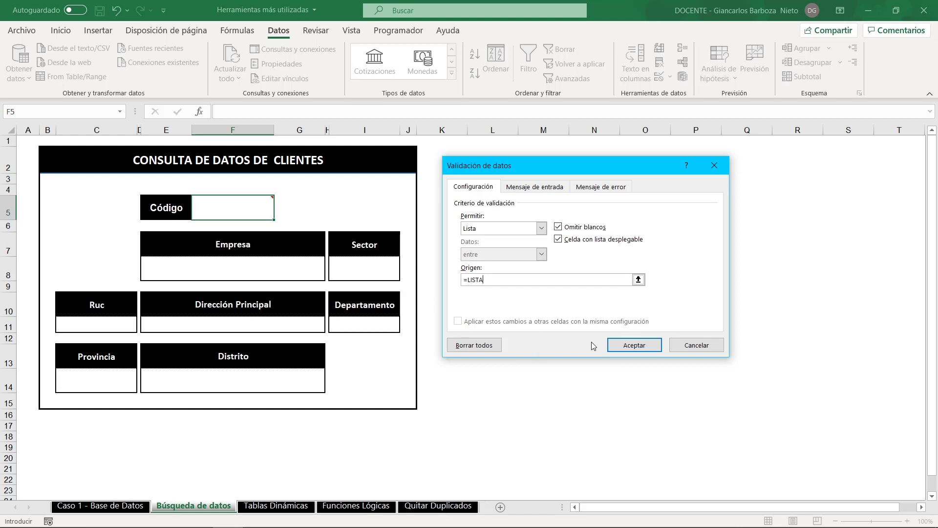
click(634, 345)
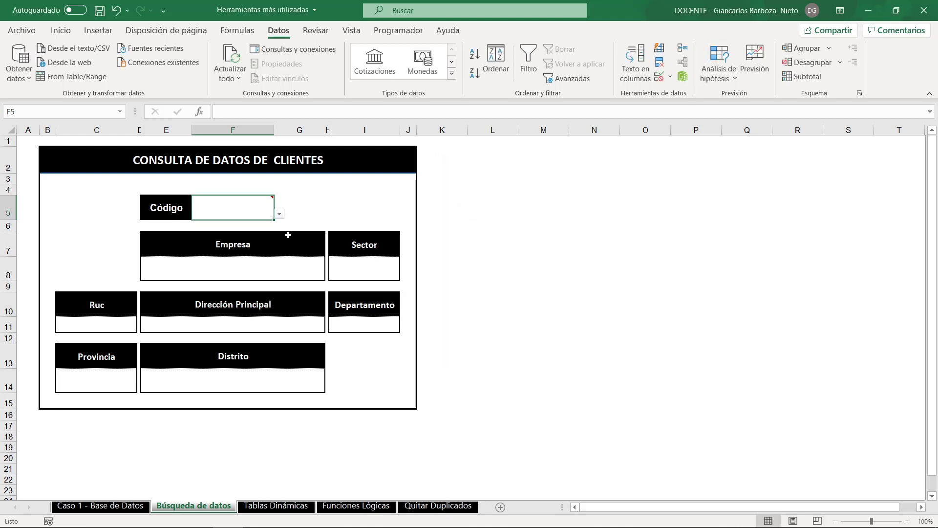
click(279, 215)
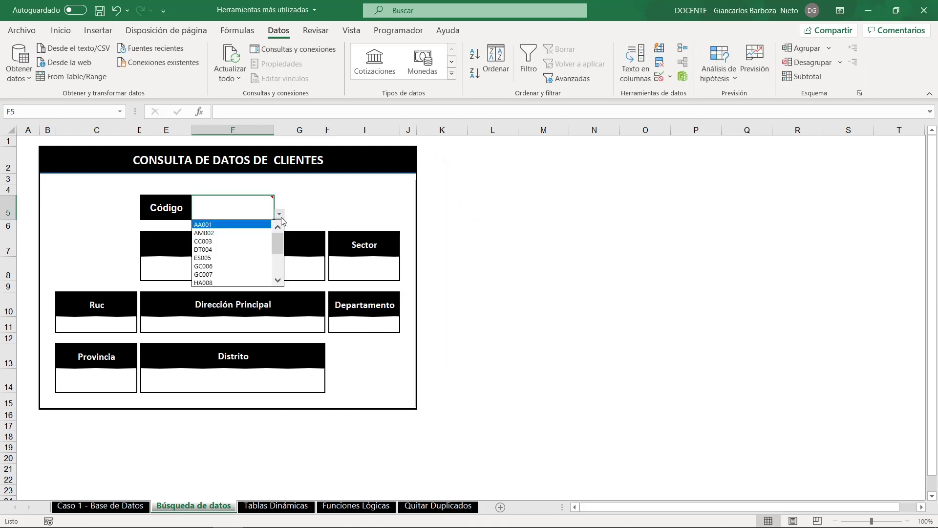
click(240, 251)
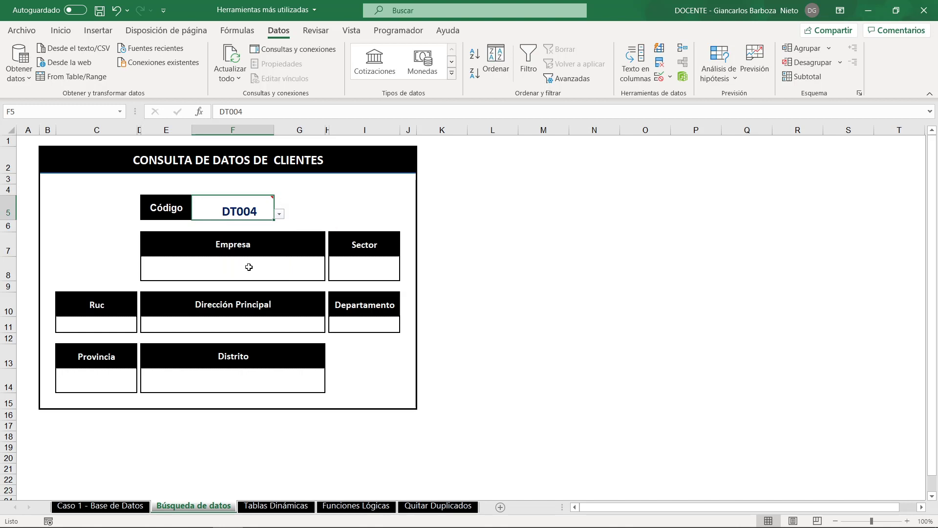
- Start a BUSCARV formula in the Empresa cell E8 with F5 as the lookup value and DATOS as the table
click(210, 267)
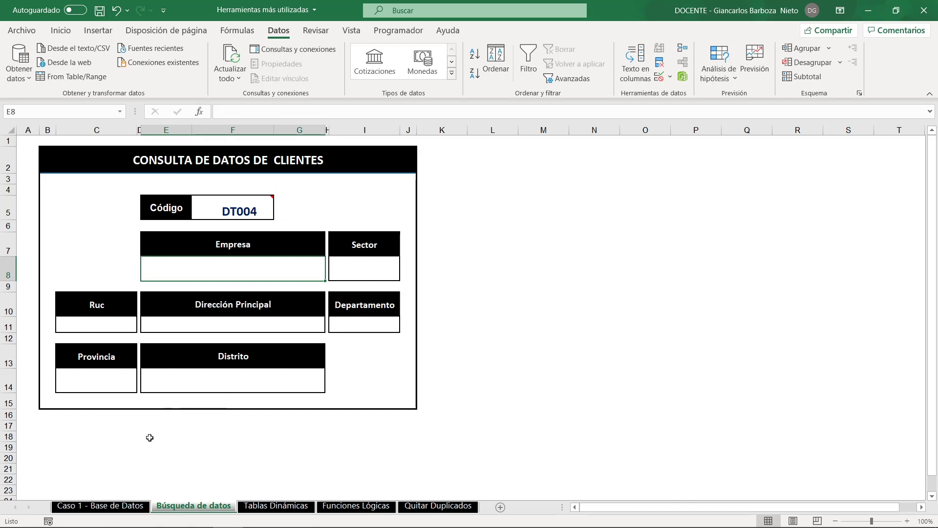
click(101, 505)
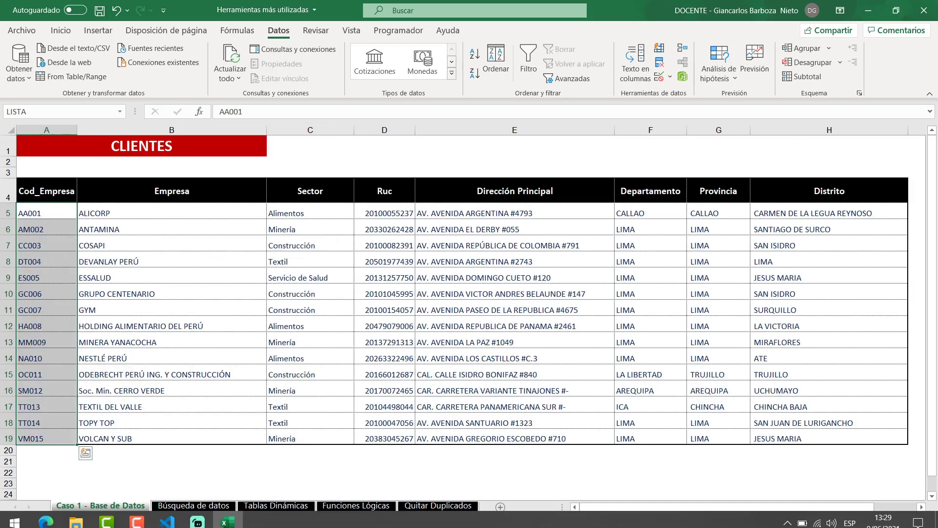
key(ctrl+Page_Down)
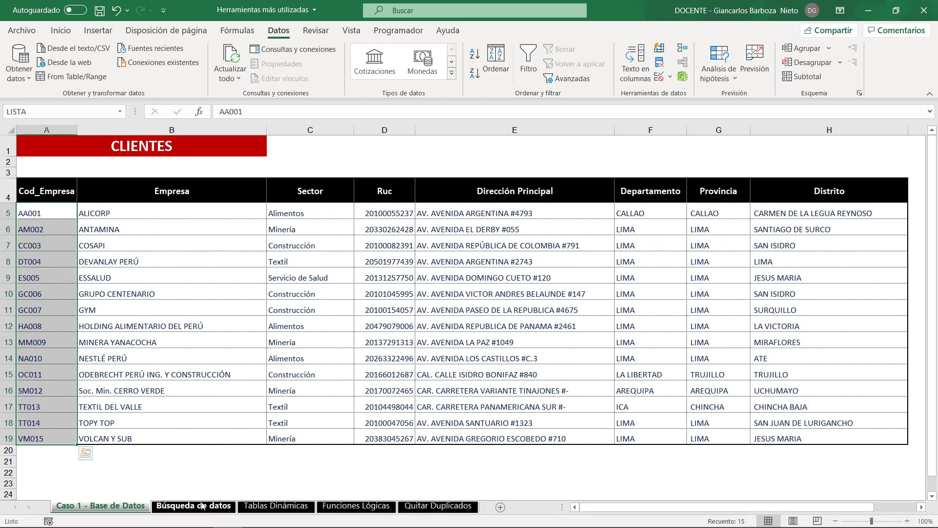
click(61, 31)
text(=BUSC)
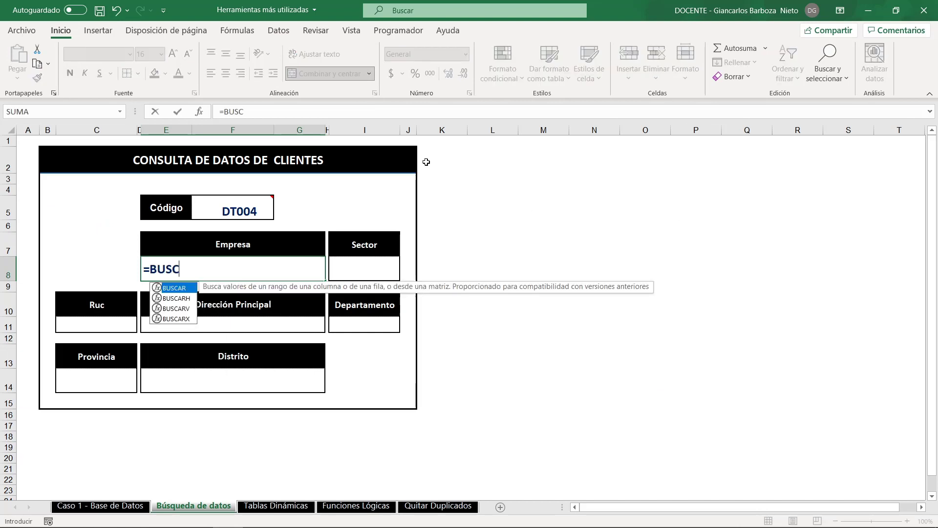
key(Down)
key(Down)
key(Tab)
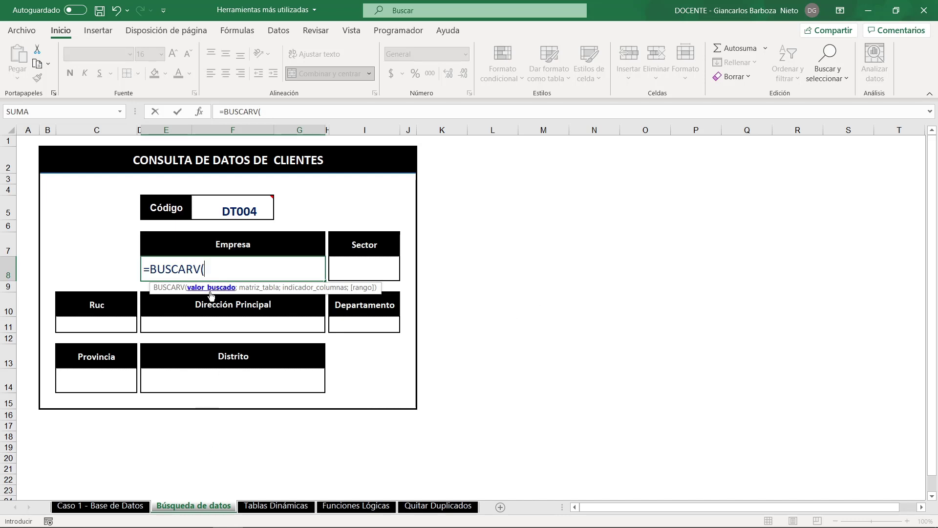
click(252, 210)
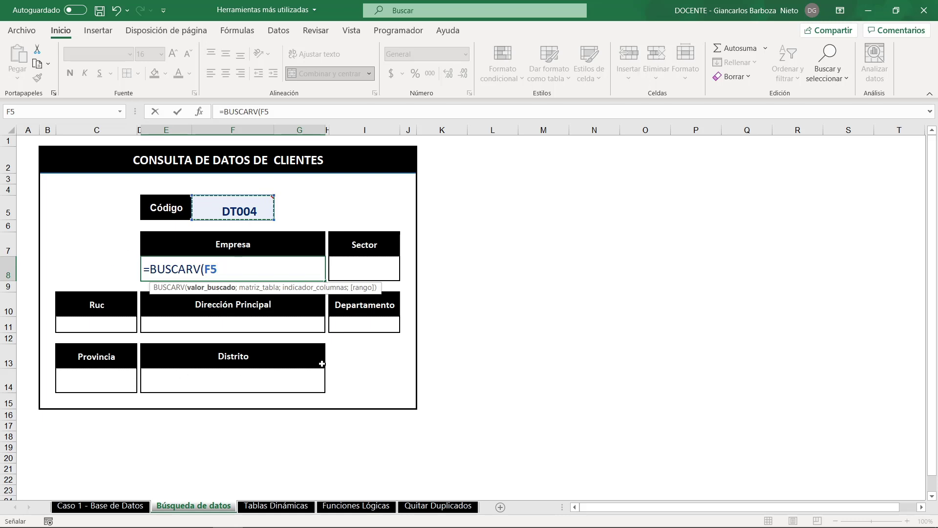
text(;)
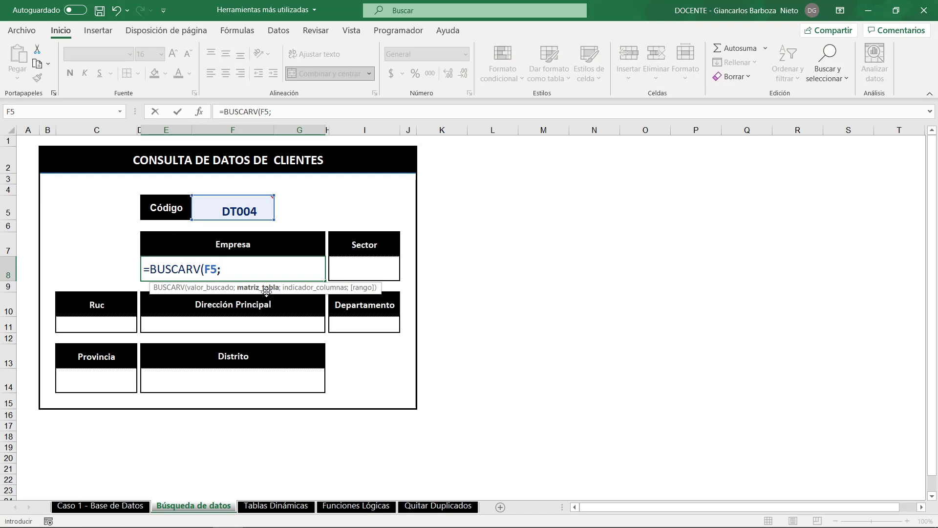
text(DA)
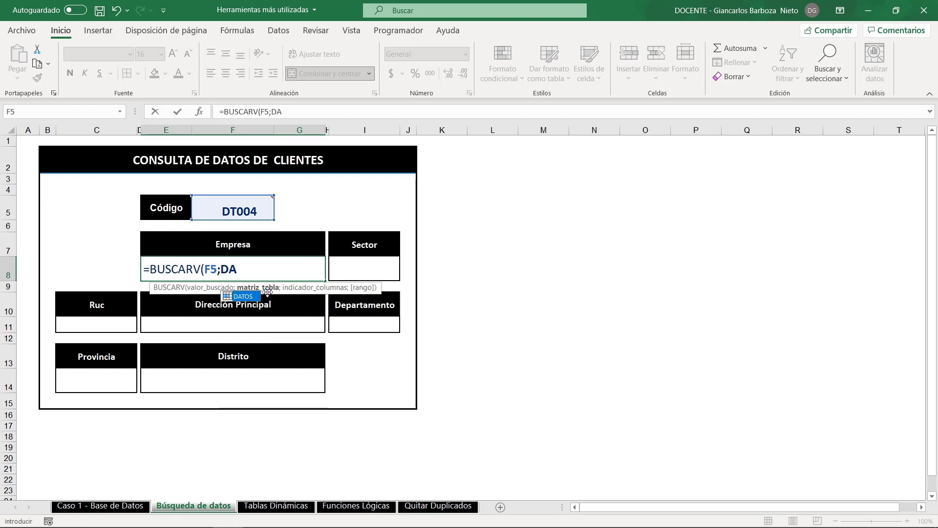
key(Tab)
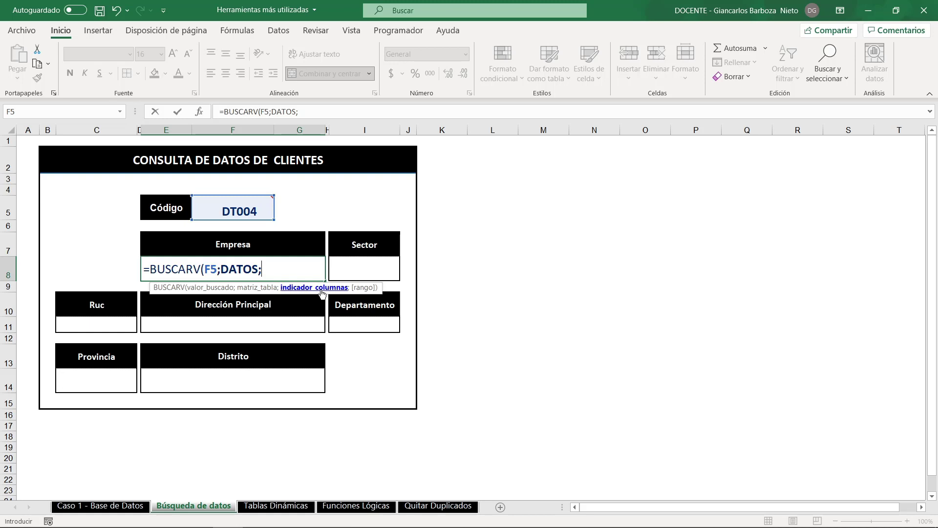
- Complete the Empresa formula with column index 2 and exact match, giving =BUSCARV(F5;DATOS;2;FALSO)
mouse_move(259, 246)
mouse_down()
mouse_move(307, 190)
mouse_move(422, 168)
mouse_up()
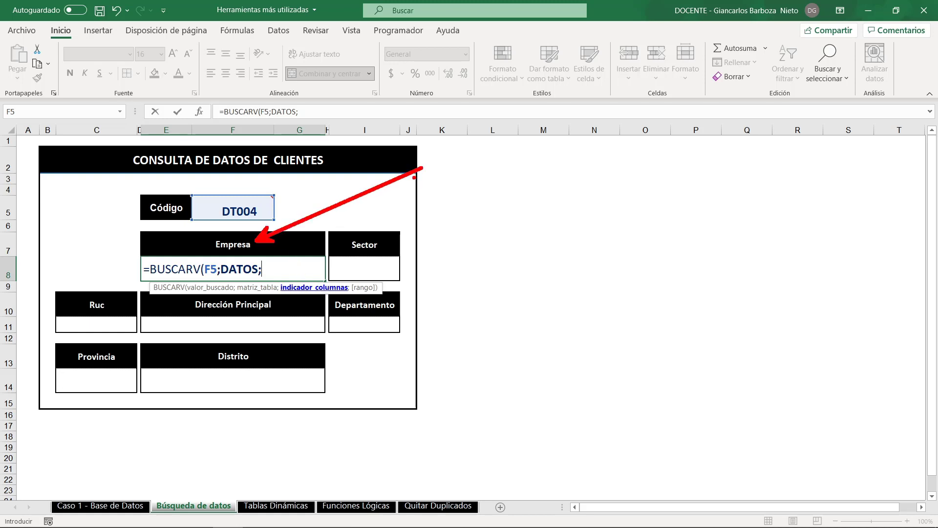
key(Escape)
text(2)
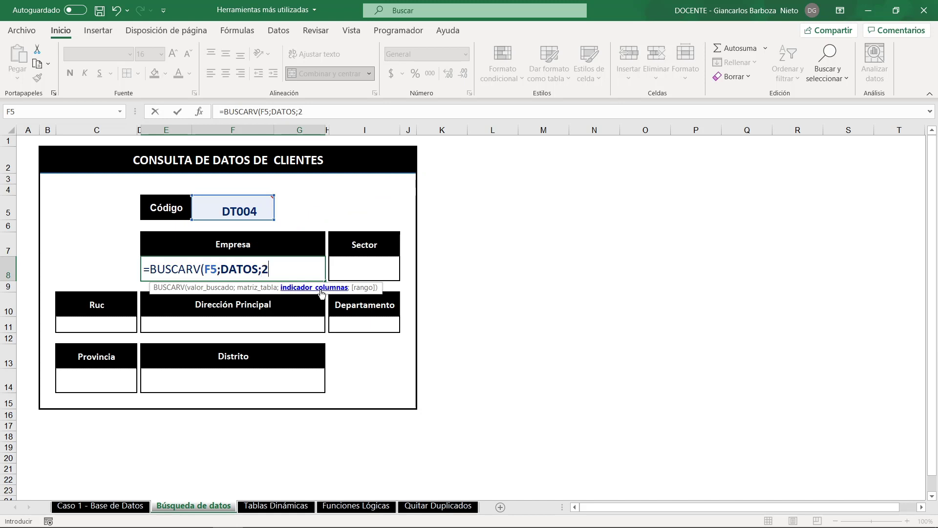
text(;)
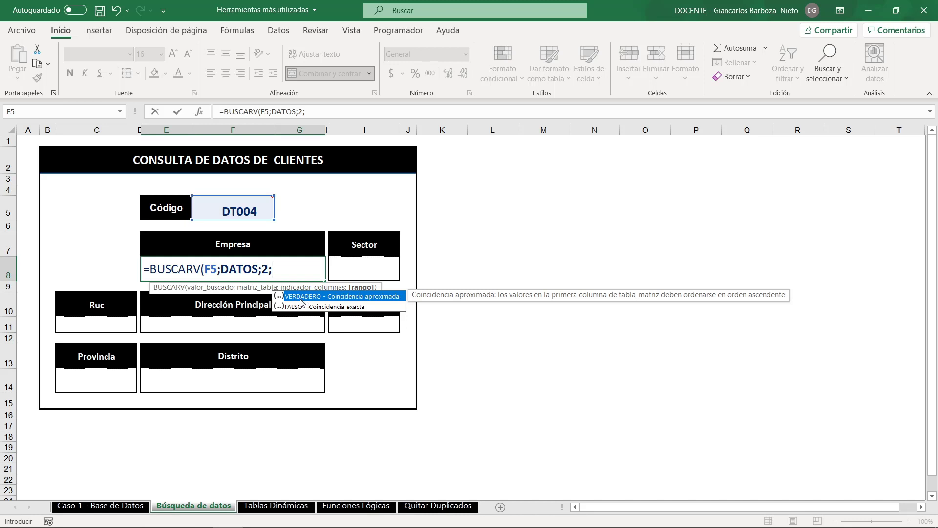
click(282, 270)
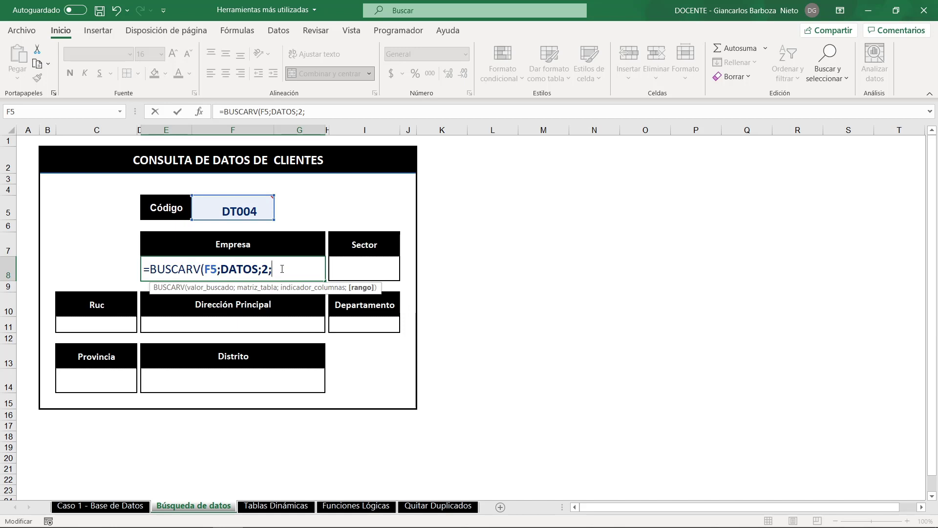
key(BackSpace)
text(;)
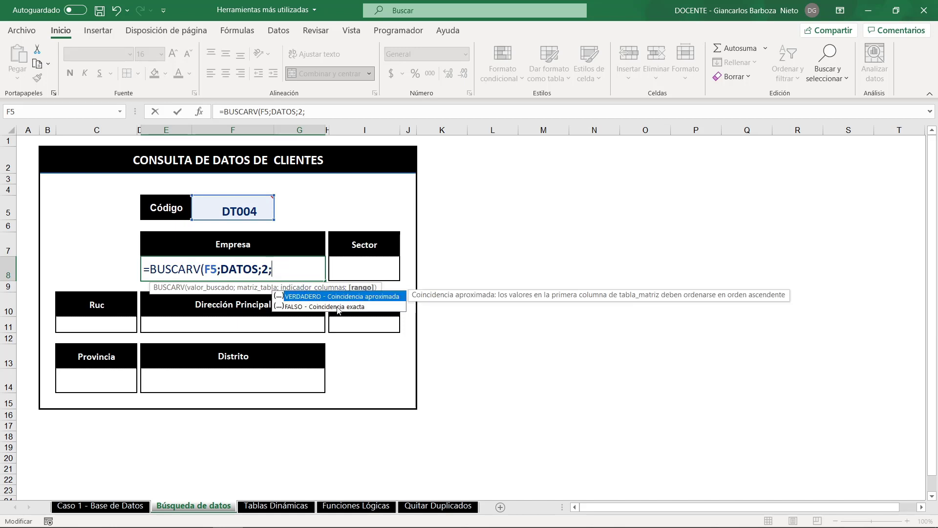
click(320, 307)
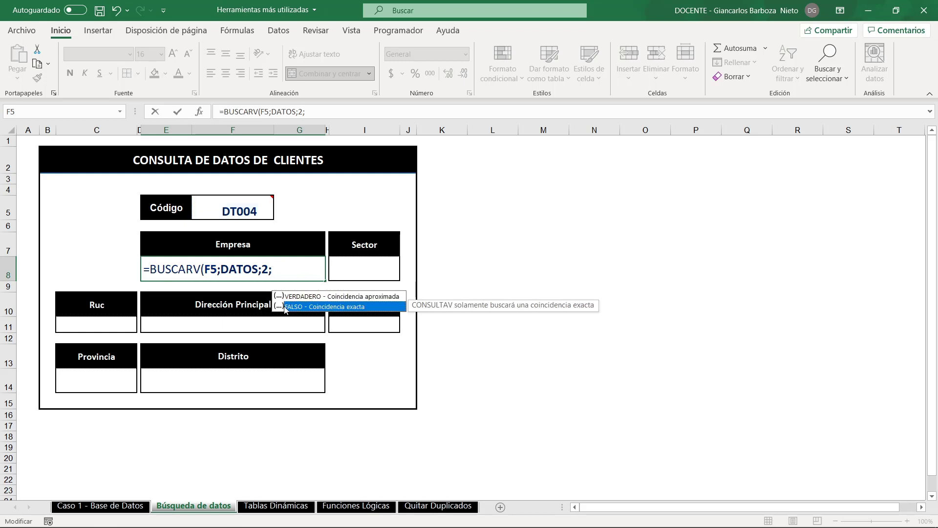
double_click(337, 307)
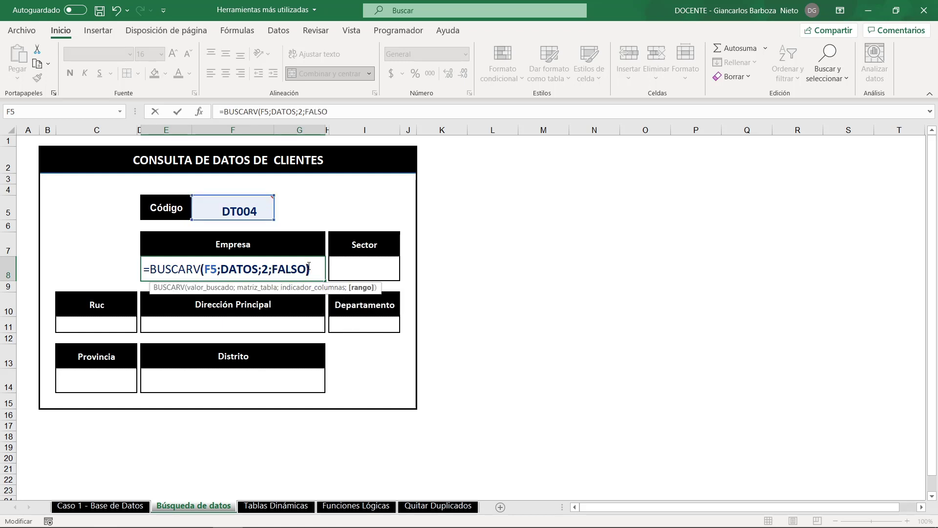
text())
key(Return)
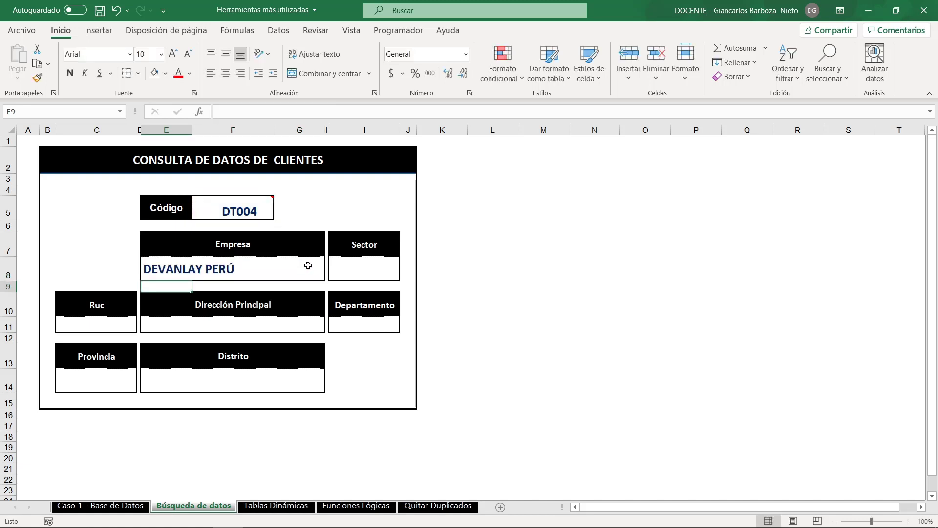
click(260, 270)
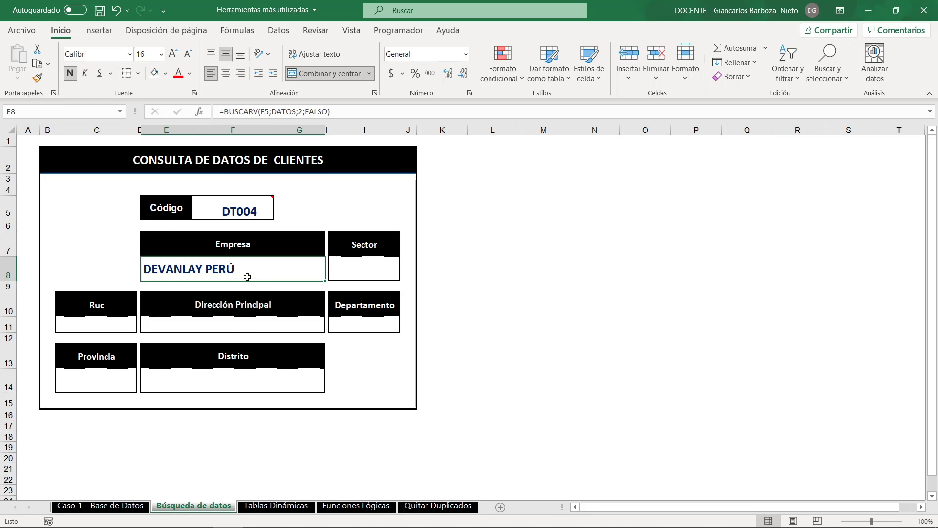
- Examine the DT004 row and the Cod_Empresa and Empresa columns on Caso 1 - Base de Datos, and return to Búsqueda de datos
click(262, 209)
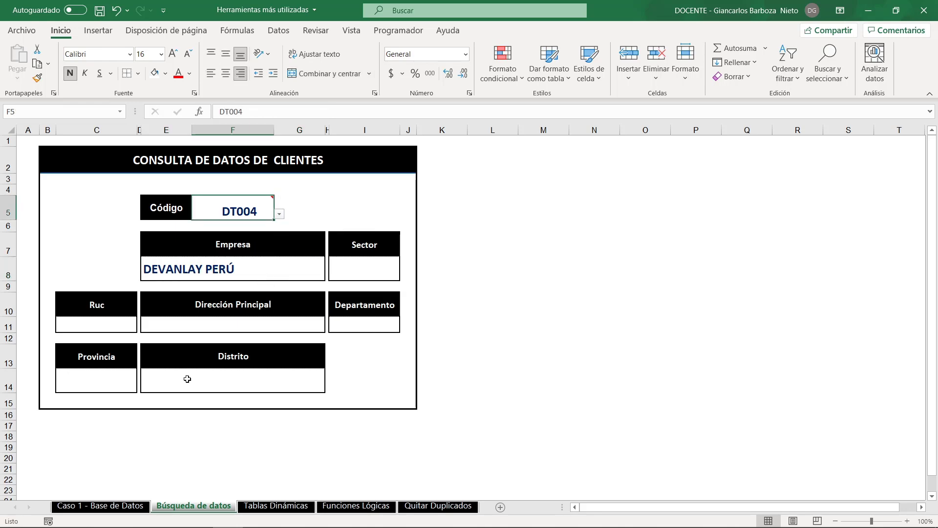
click(116, 509)
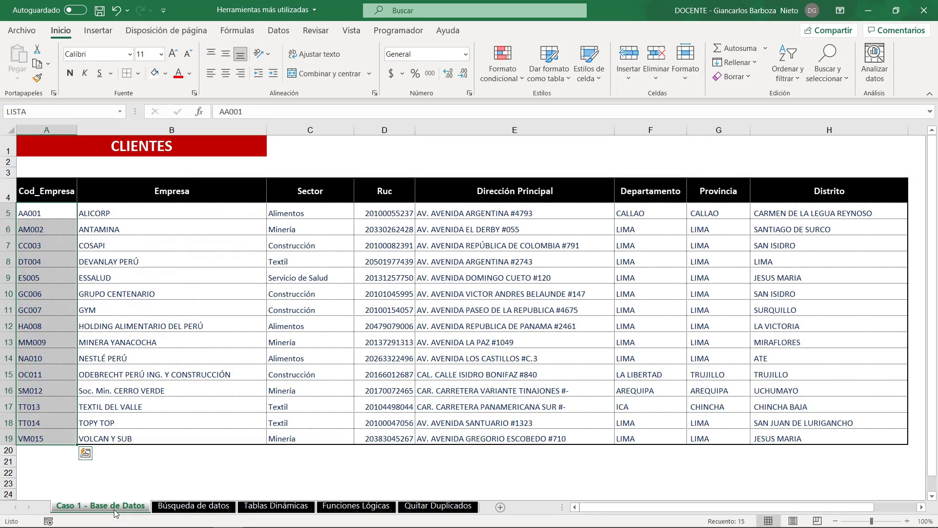
click(3, 261)
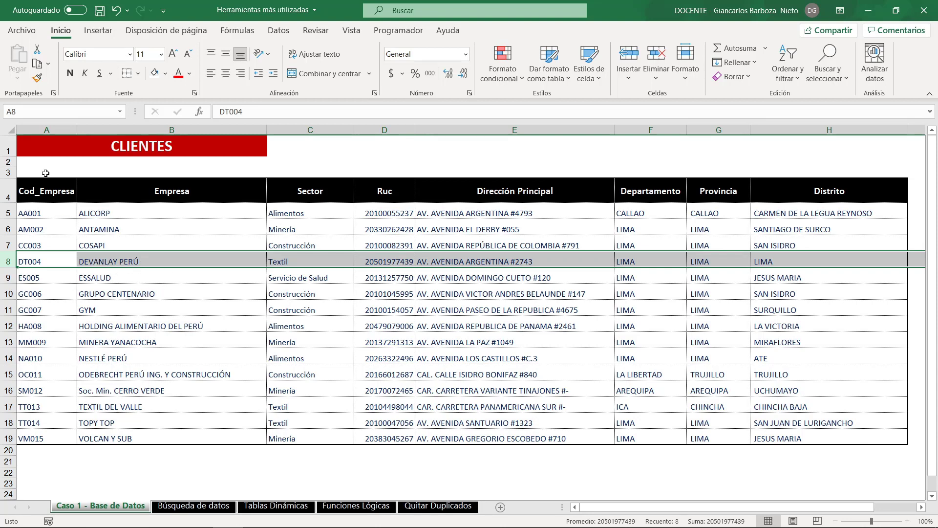
click(55, 130)
click(201, 130)
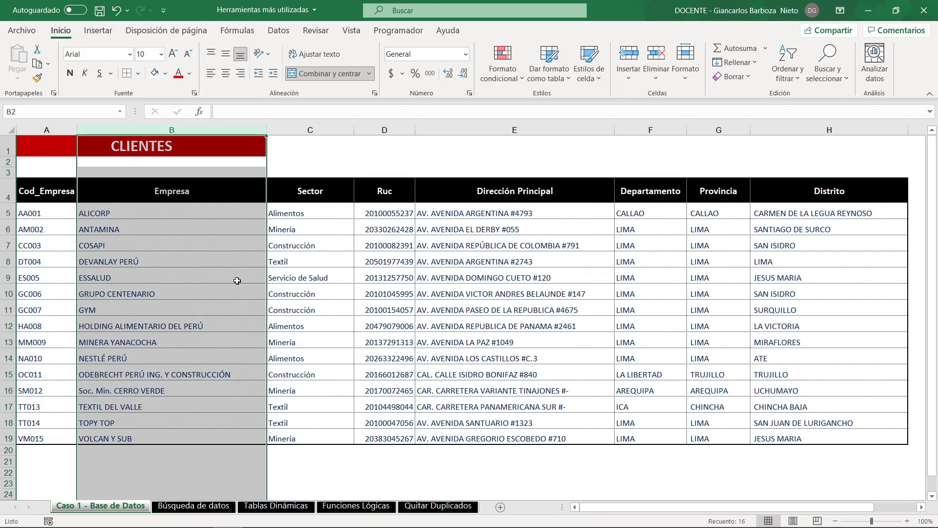
click(194, 505)
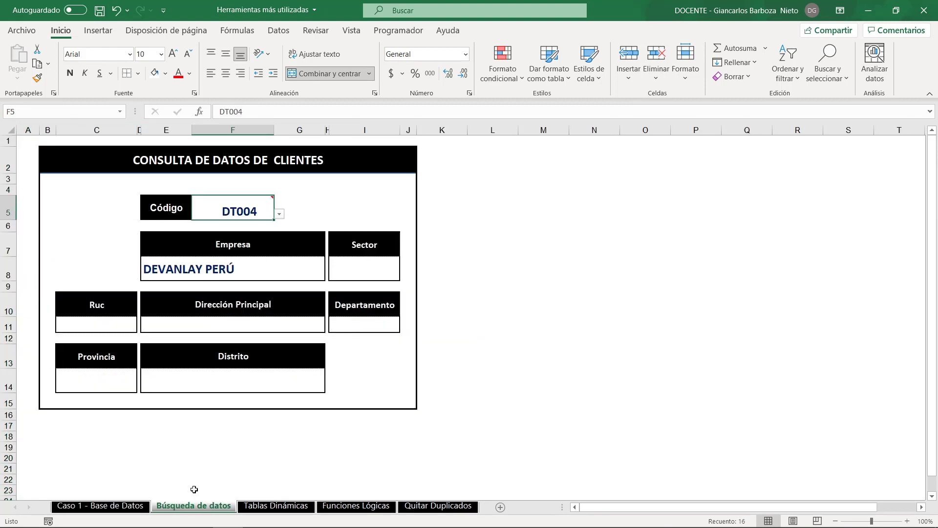
- Choose MM009 from the Código drop-down list in F5 to test the Empresa lookup
click(279, 214)
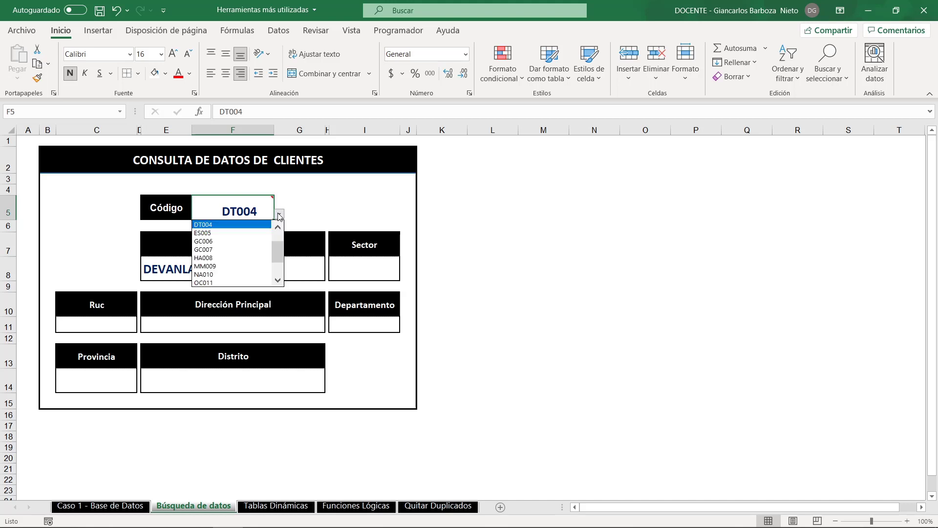
click(250, 272)
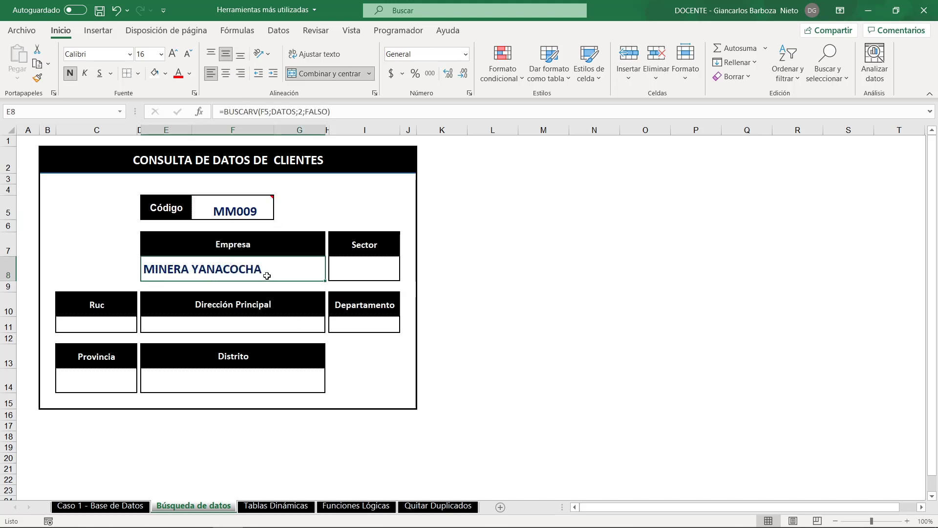
mouse_move(242, 215)
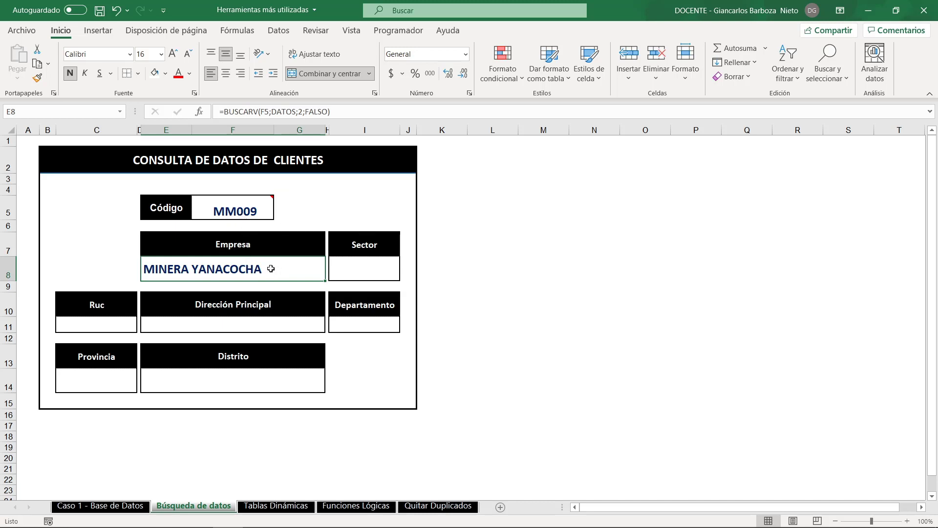
- Start a BUSCARV formula in the Sector cell I8 with F5 as the lookup value and DATOS as the table
click(370, 274)
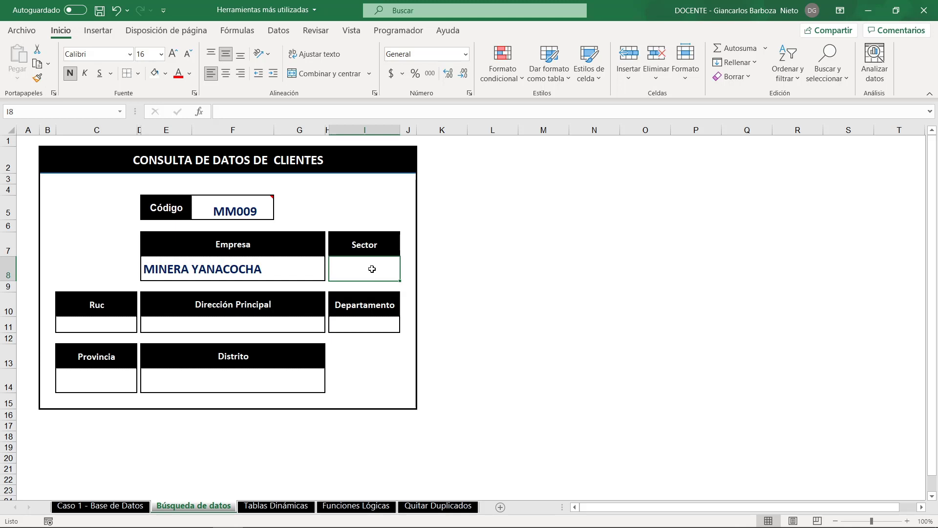
text(=BUSCA)
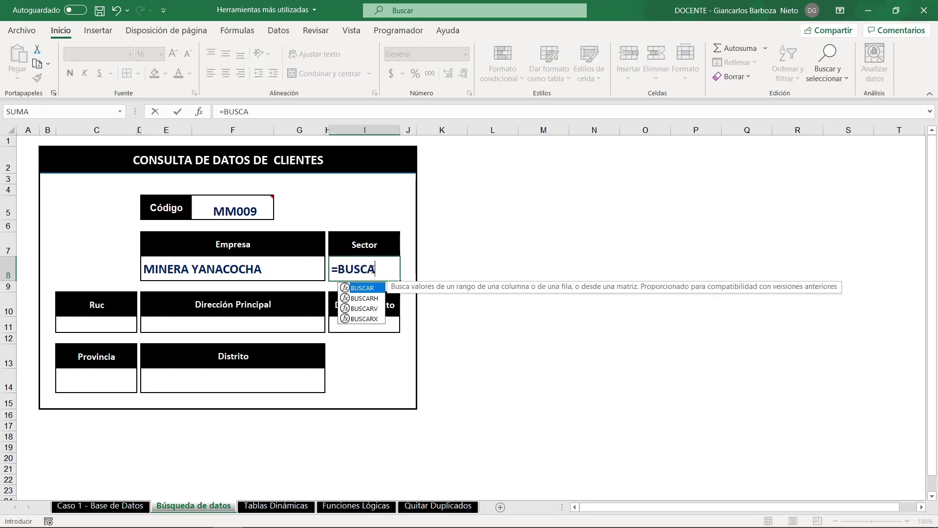
key(Down)
key(Down)
key(Tab)
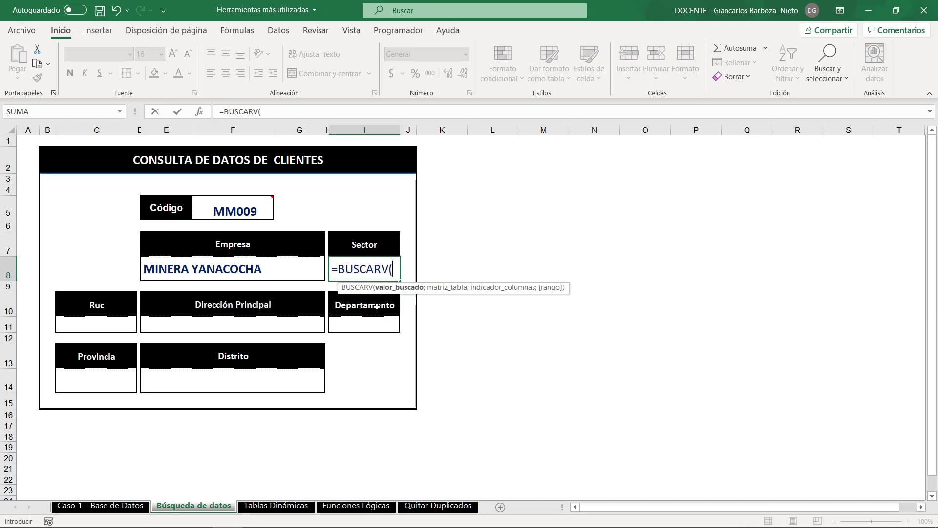
click(244, 213)
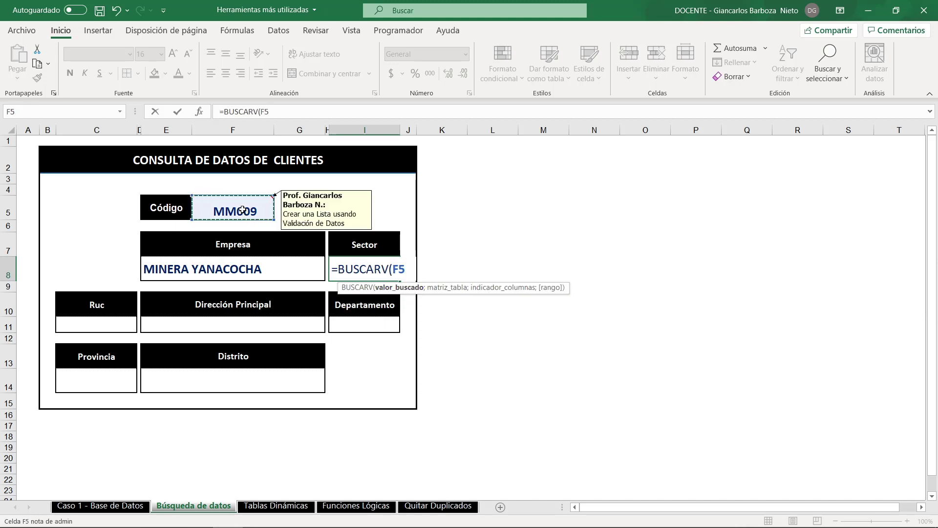
text(;)
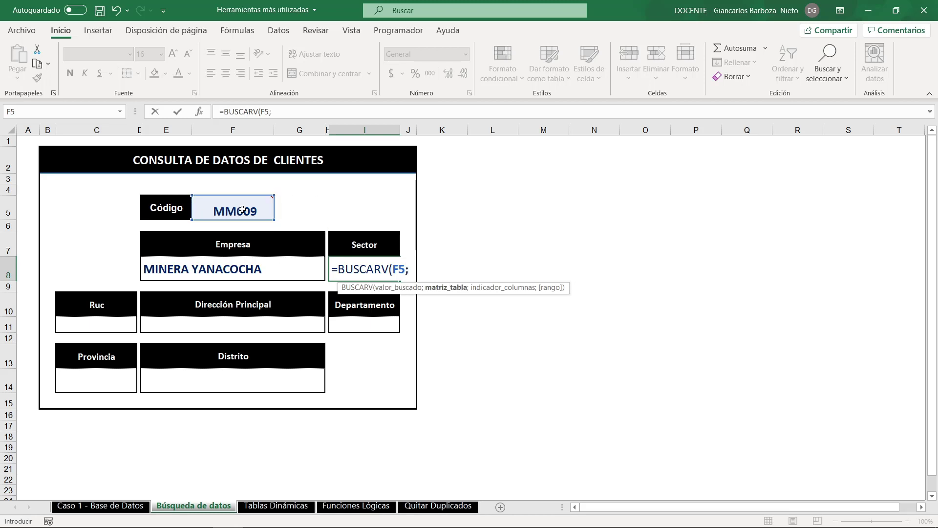
text(DATOS;)
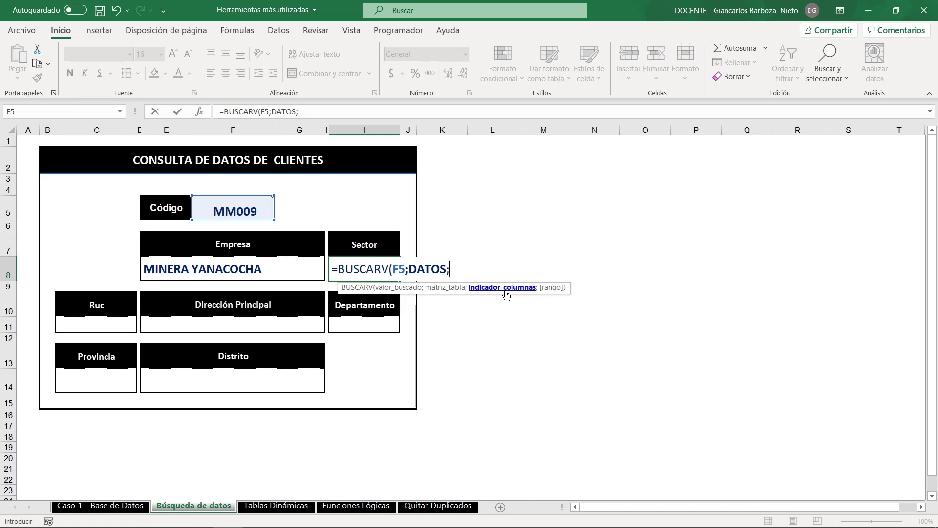
- Complete the Sector formula with column index 3 and exact match, giving =BUSCARV(F5;DATOS;3;FALSO)
text(3)
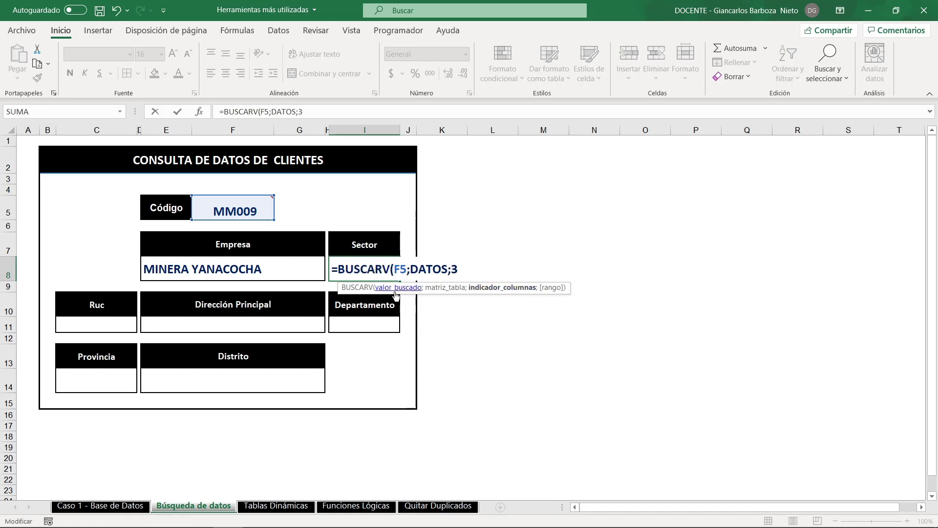
text(;)
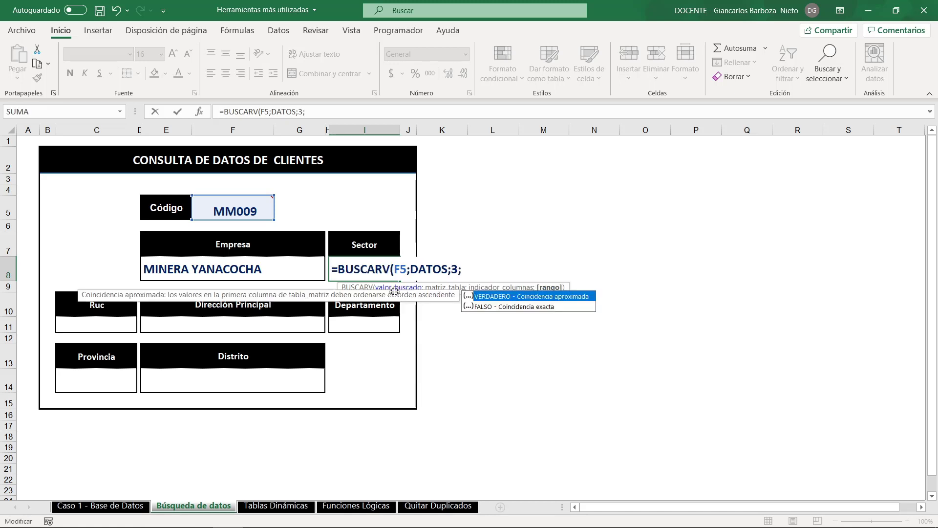
double_click(538, 307)
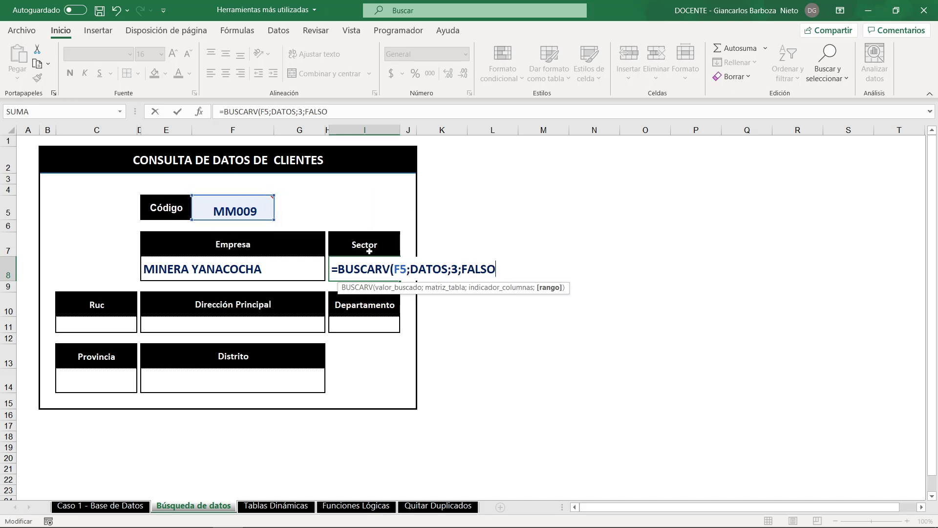
text())
key(Return)
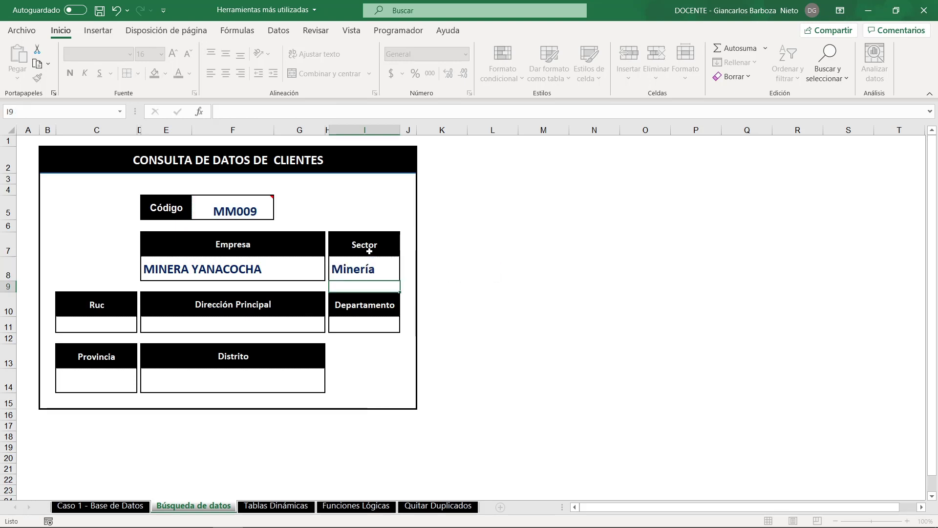
- Choose ES005 from the Código list and widen column I so the full Sector text fits
click(260, 219)
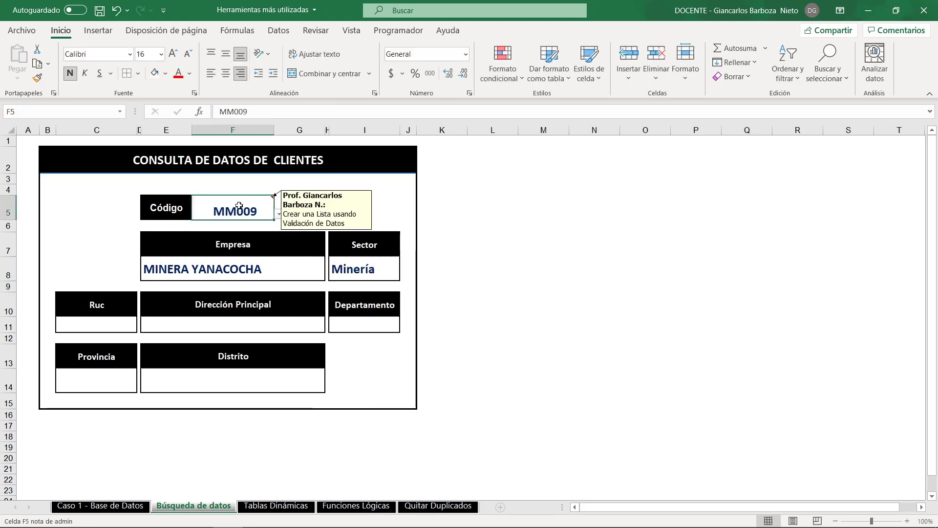
click(278, 214)
drag(282, 267, 280, 236)
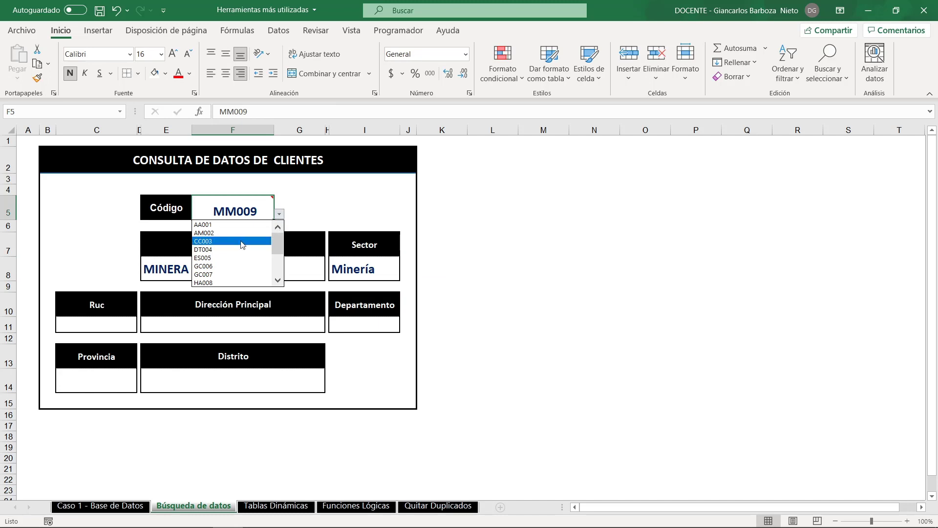
click(230, 258)
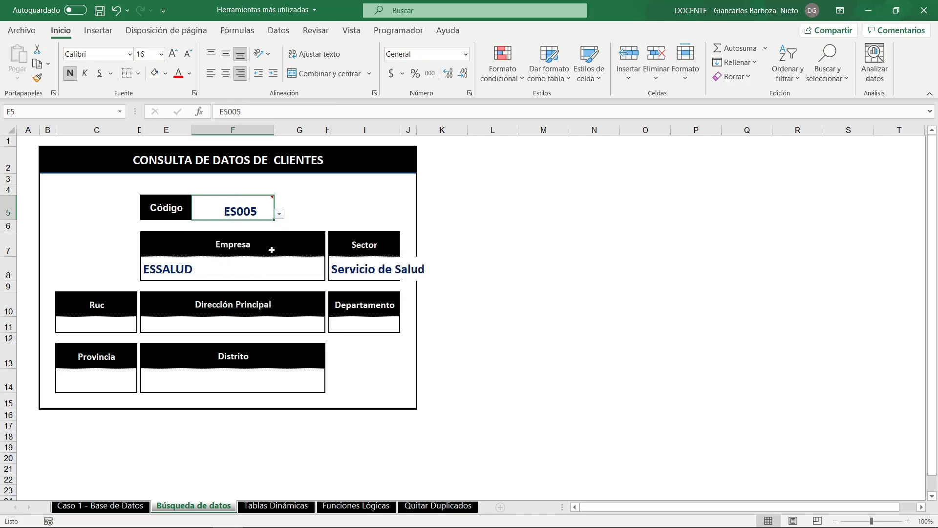
drag(400, 132, 429, 132)
- Make the F5 reference absolute in the Empresa formula and copy its text BUSCARV($F$5;DATOS;2;FALSO) without the equals sign
click(226, 262)
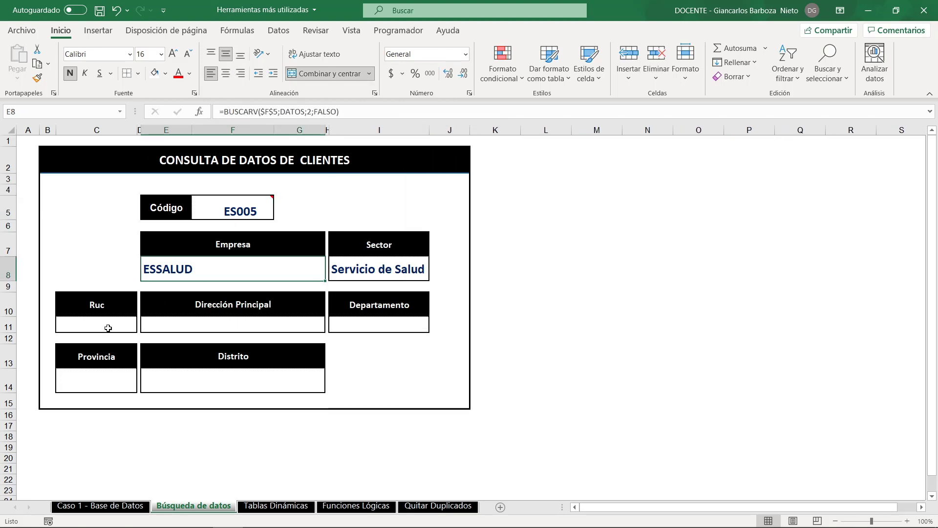
click(107, 327)
click(234, 325)
double_click(262, 266)
drag(335, 268, 149, 269)
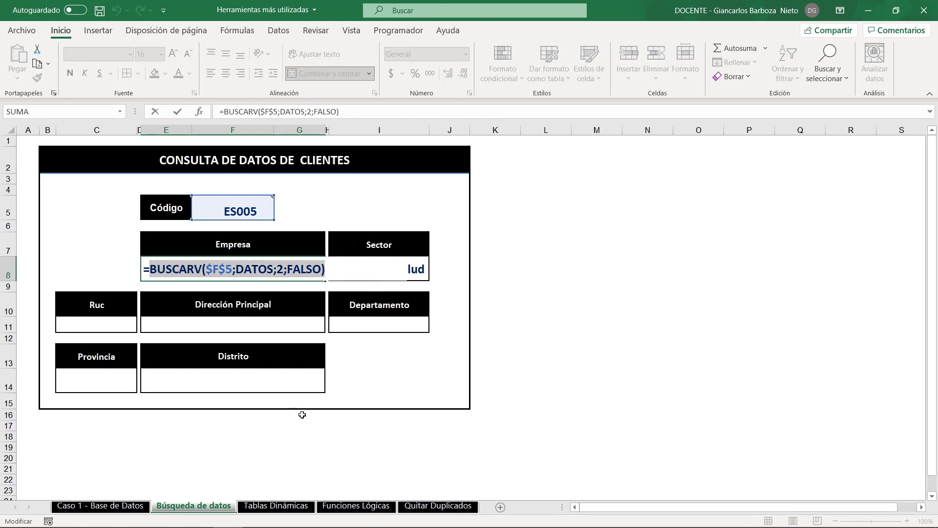
key(ctrl+c)
key(Escape)
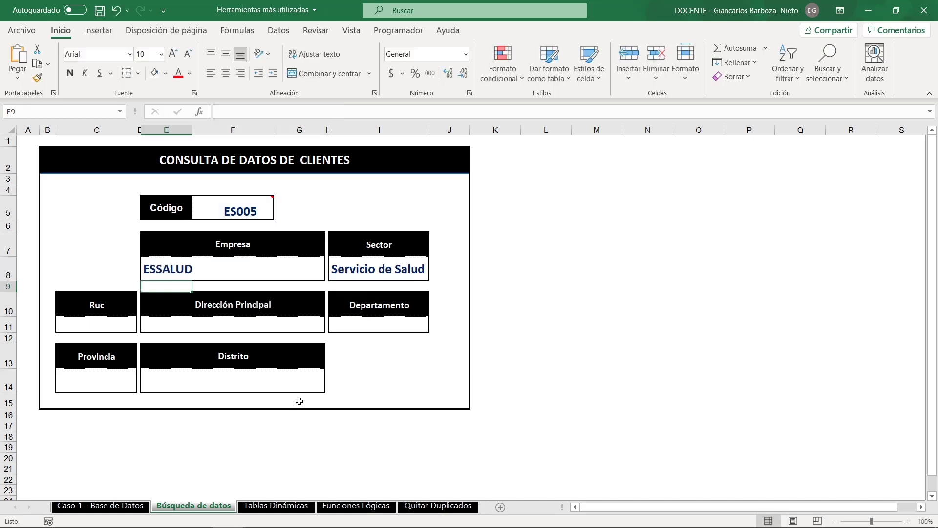
- Paste the copied formula into the Ruc cell C11 and change its column index to 4, giving =BUSCARV($F$5;DATOS;4;FALSO)
click(93, 325)
double_click(93, 325)
key(ctrl+v)
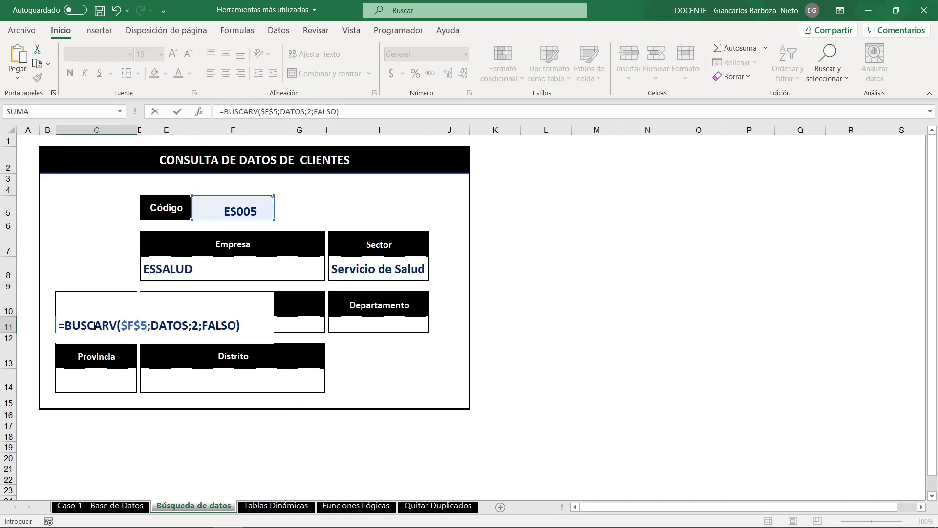
double_click(197, 325)
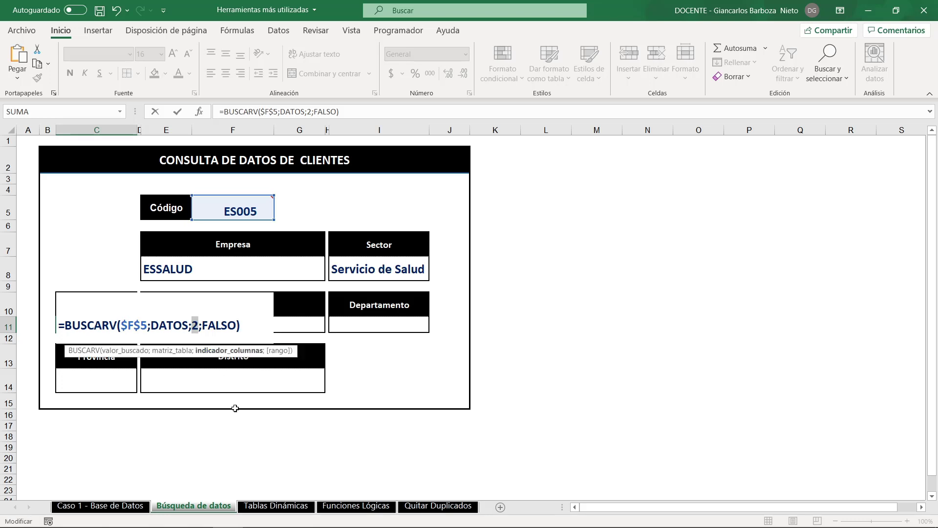
text(4)
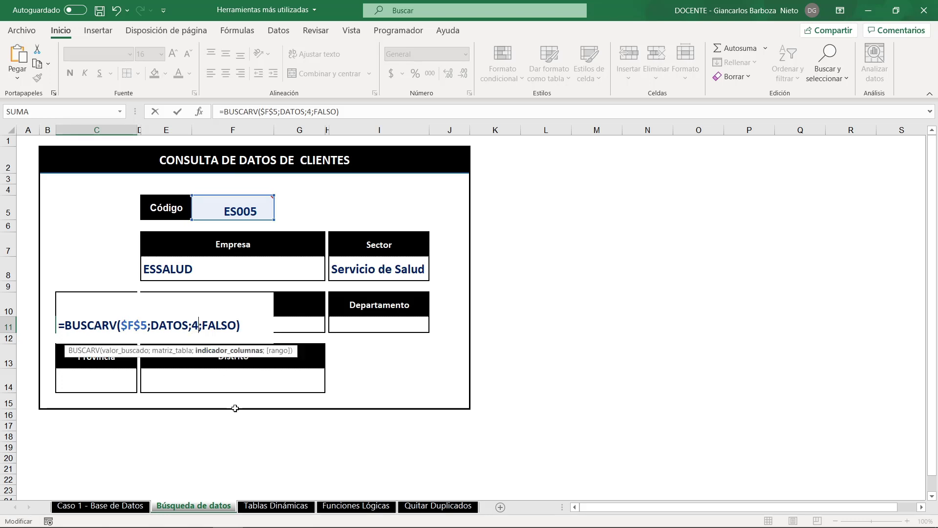
key(Return)
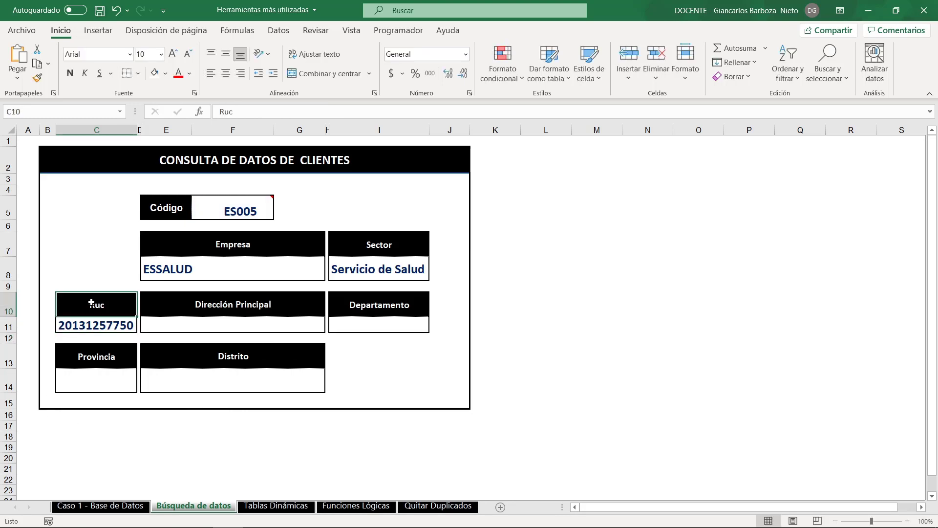
- Check the column order of Empresa, Sector and Ruc on Caso 1 - Base de Datos, and return to Búsqueda de datos
click(133, 507)
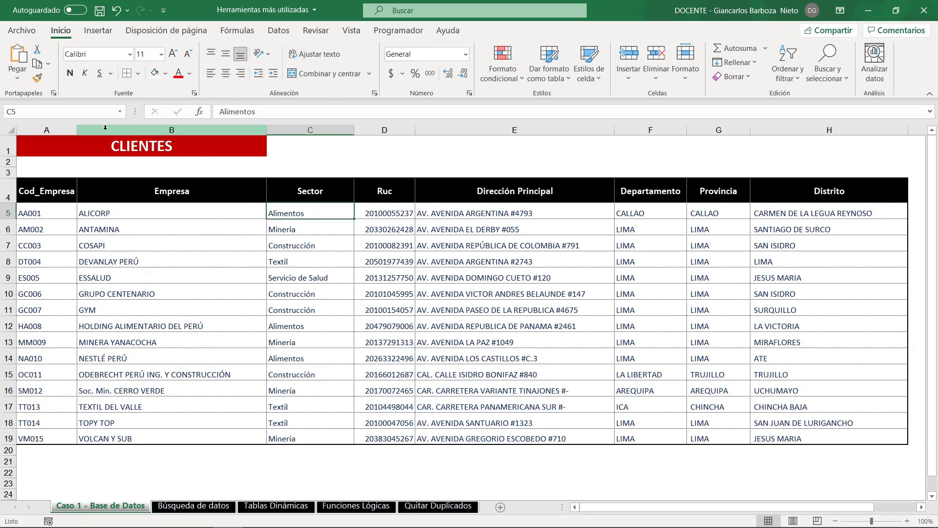
click(220, 130)
click(282, 128)
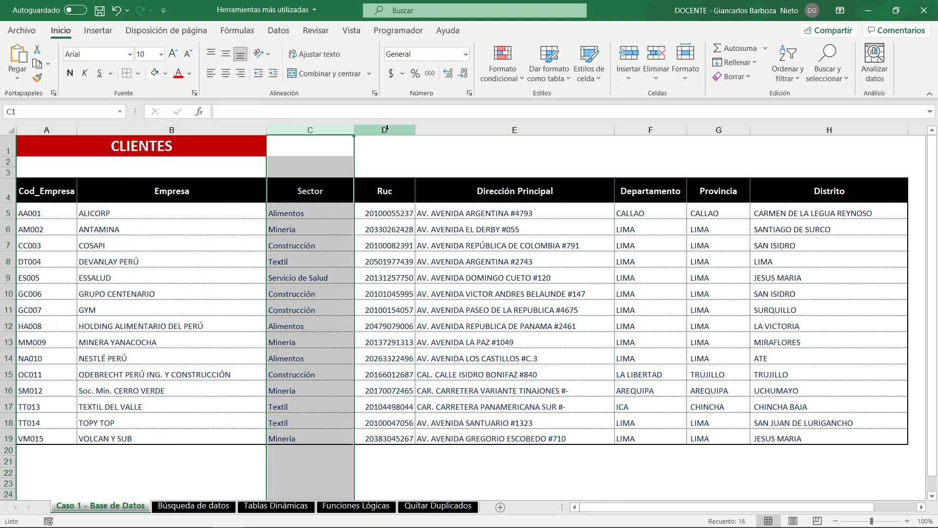
click(384, 129)
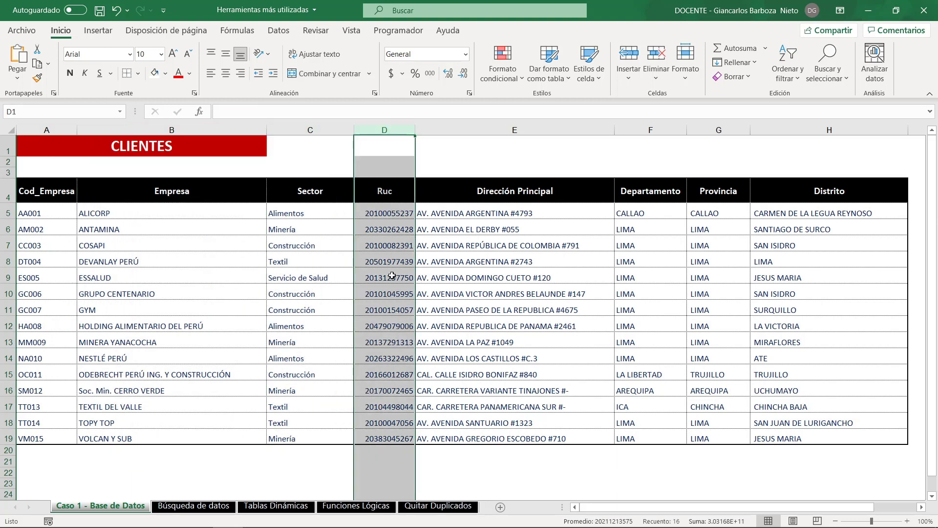
click(193, 506)
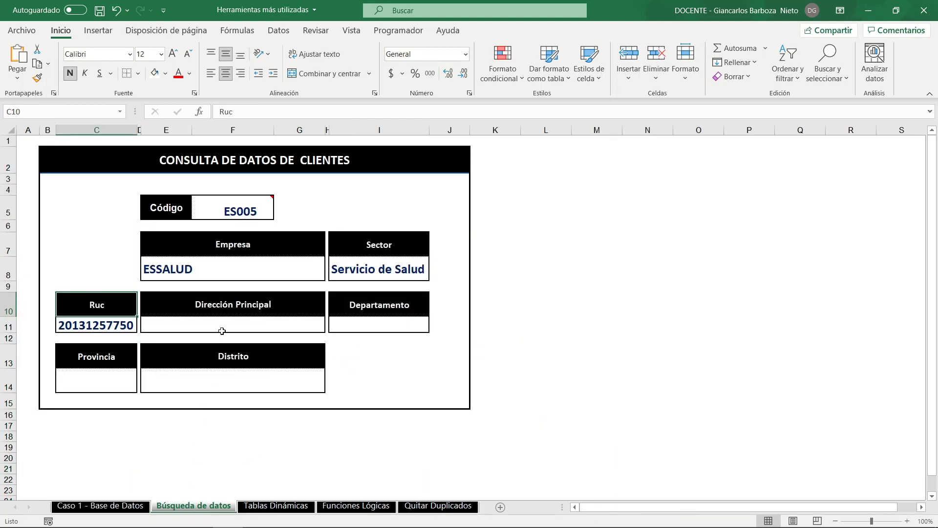
- Enter =BUSCARV($F$5;DATOS;5;FALSO) in the Dirección Principal cell E11 using the copied formula, and widen column G for the address
click(222, 322)
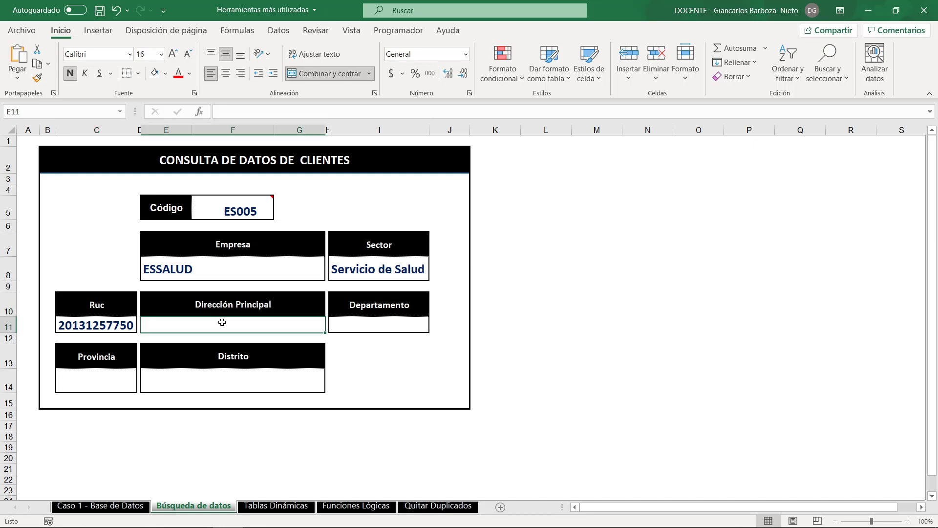
text(=)
text(BUSCARV($F$5;DATOS;2;FALSO))
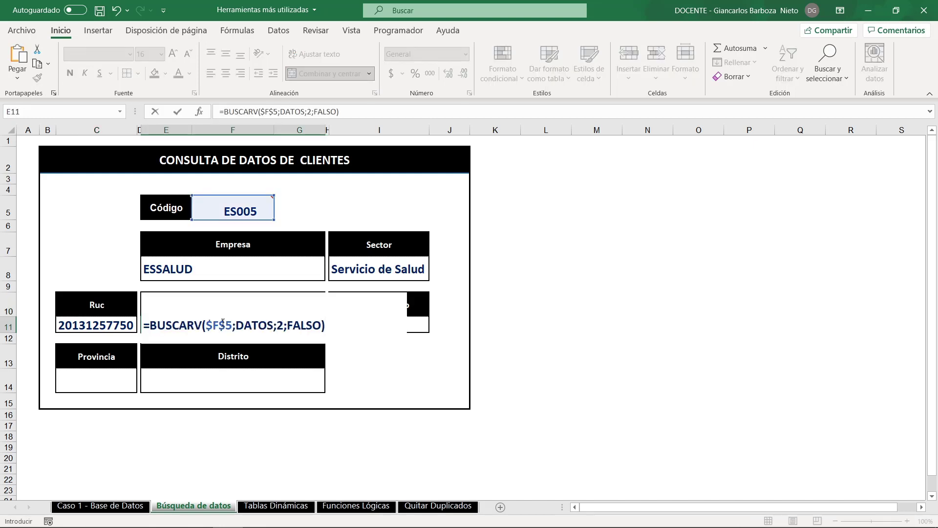
click(284, 325)
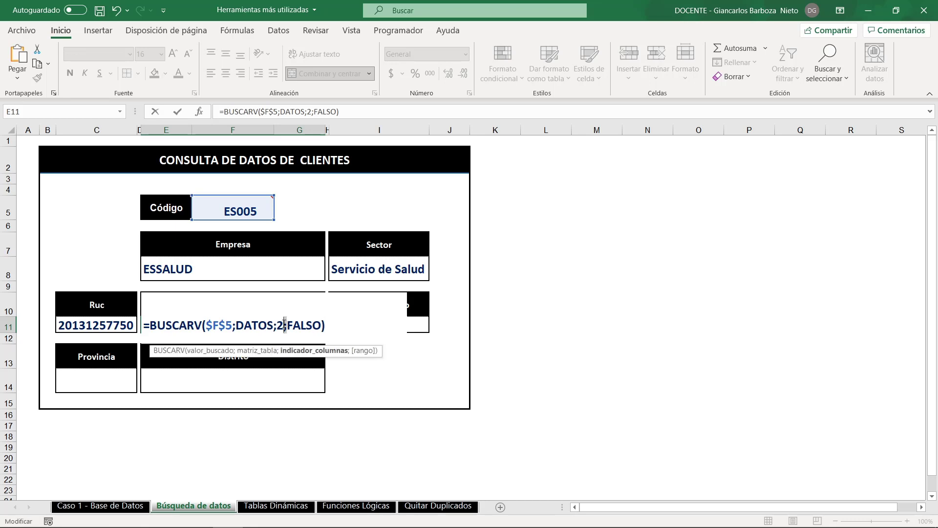
key(BackSpace)
text(5)
key(Return)
click(369, 325)
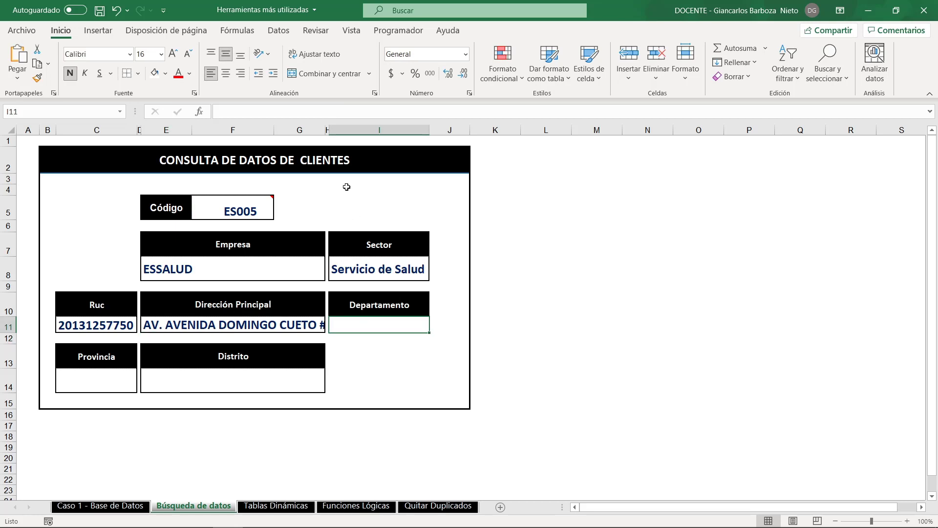
drag(328, 129, 342, 129)
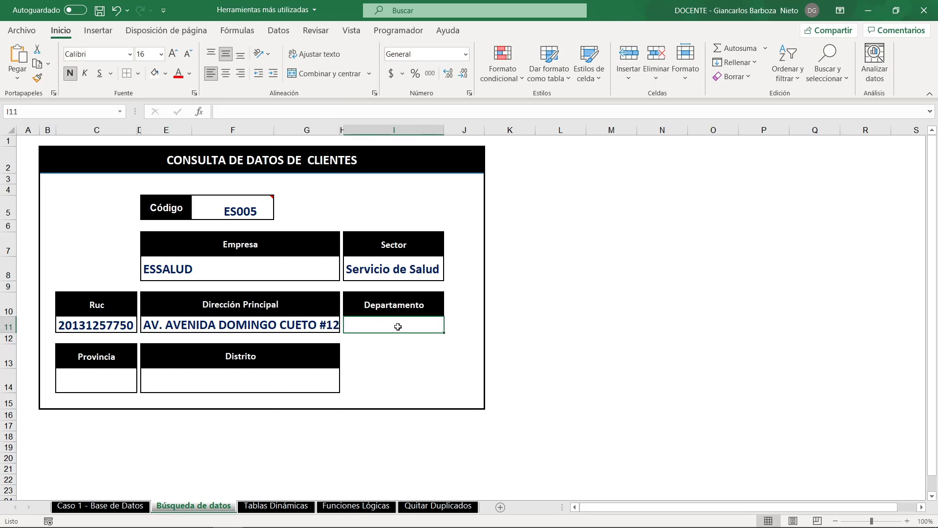
- Paste the copied lookup into the Departamento cell I11 with column index 6, giving =BUSCARV($F$5;DATOS;6;FALSO)
text(=)
text(BUSCARV($F$5;DATOS;2;FALSO))
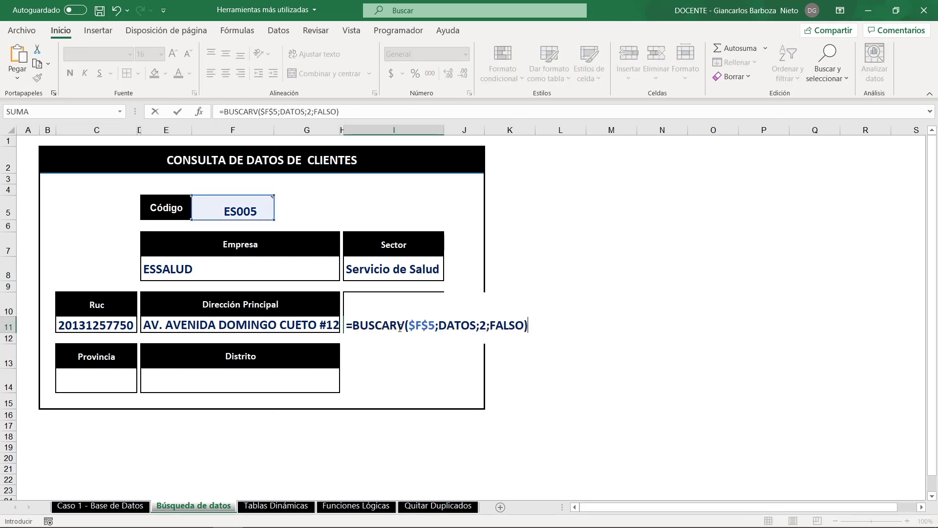
click(489, 325)
key(BackSpace)
text(6)
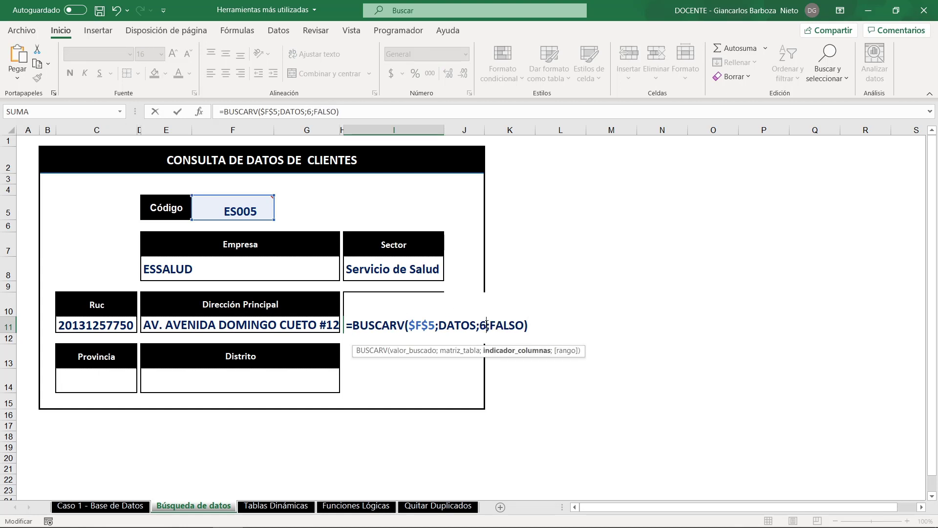
key(Return)
- Fill the Provincia cell C14 with the copied lookup and set its column index to 7, giving =BUSCARV($F$5;DATOS;7;FALSO)
click(100, 381)
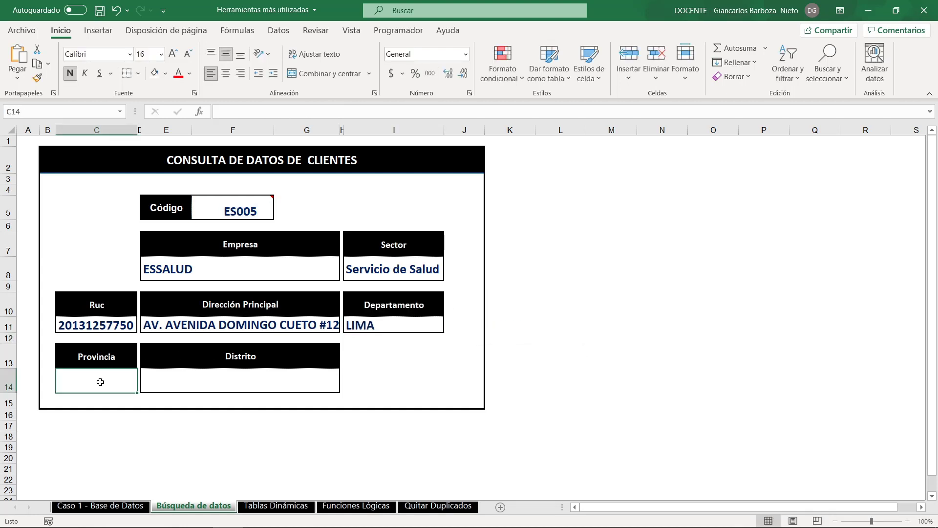
text(=)
text(BUSCARV($F$5;DATOS;2;FALSO))
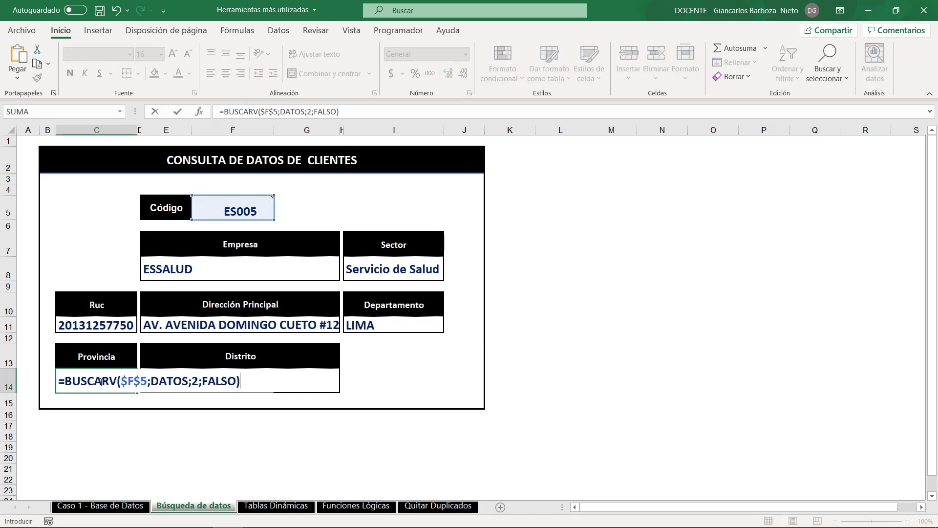
click(197, 382)
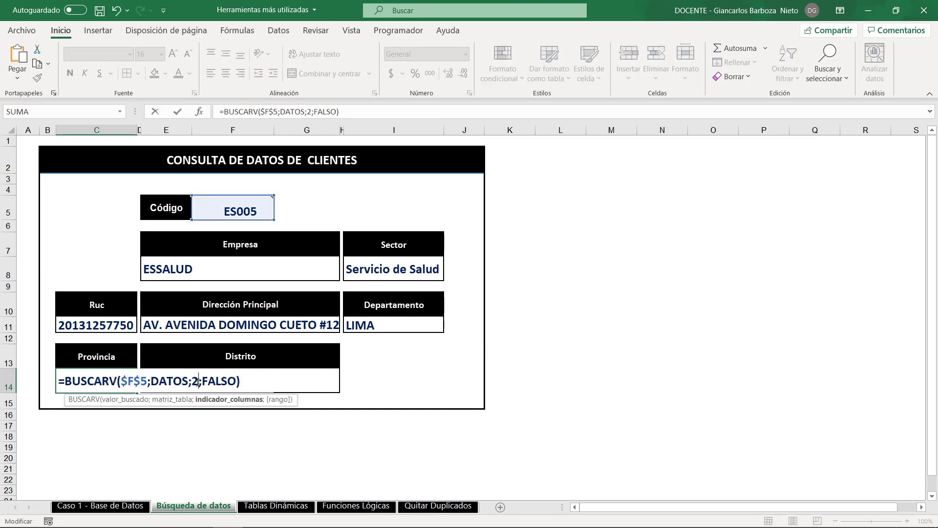
key(BackSpace)
text(7)
key(Return)
- Fill the Distrito cell E14 with the copied lookup and set its column index to 8, giving =BUSCARV($F$5;DATOS;8;FALSO)
click(189, 377)
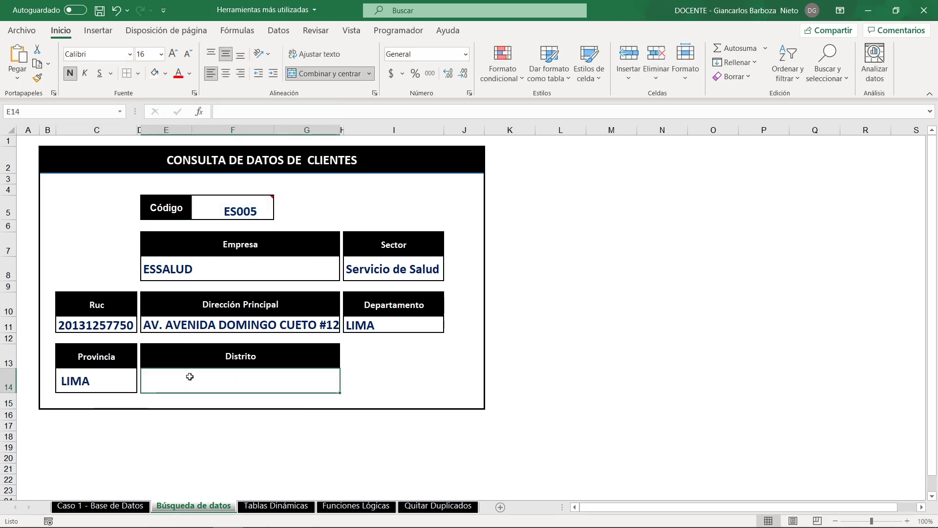
double_click(190, 377)
text(=BUSCARV($F$5;DATOS;2;FALSO))
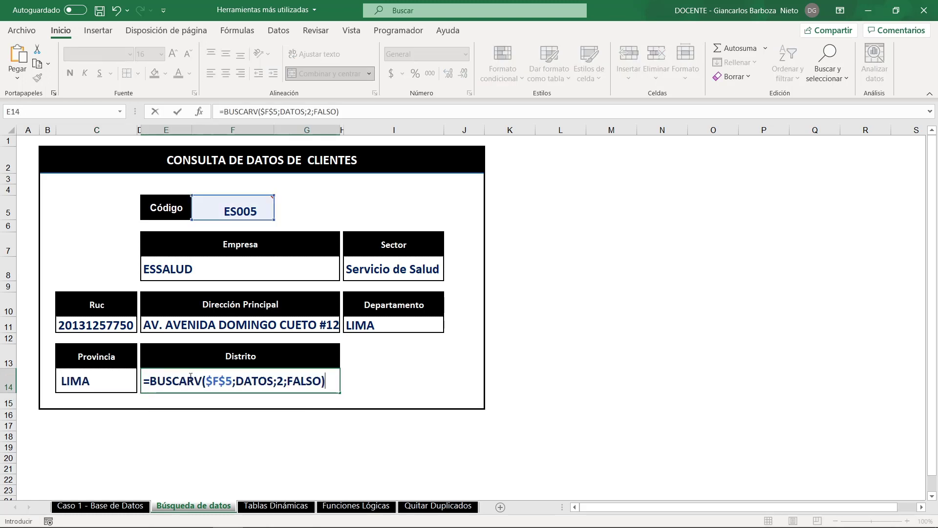
click(284, 380)
key(BackSpace)
text(8)
key(Return)
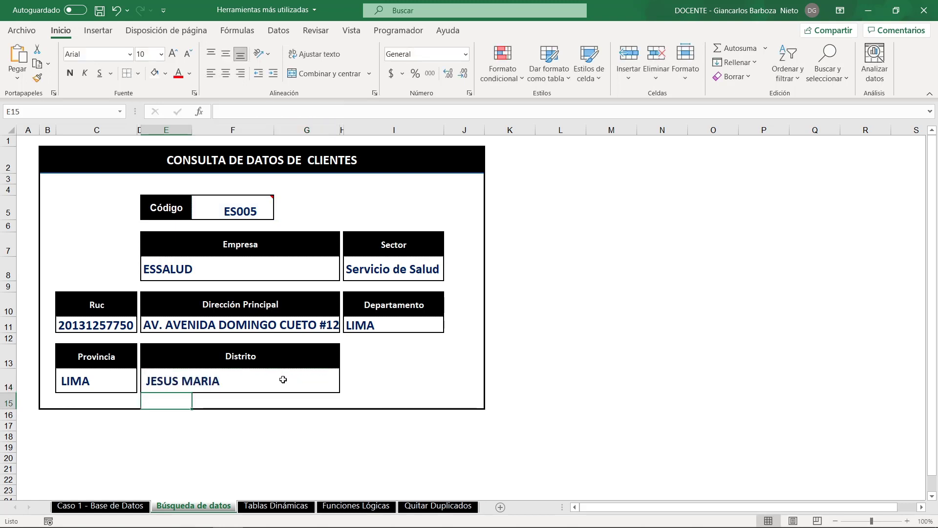
- Widen columns G and H so the full address fits, and choose TT013 from the Código list
click(283, 379)
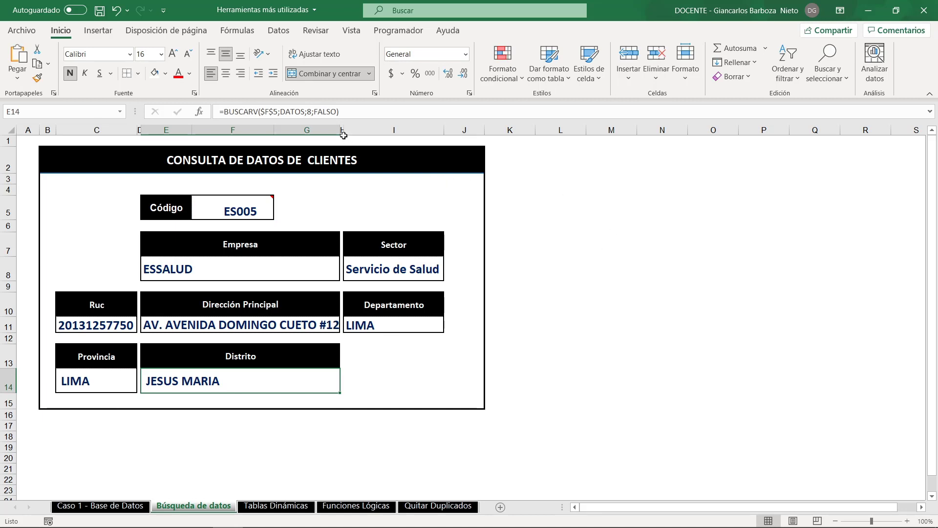
drag(344, 131, 360, 131)
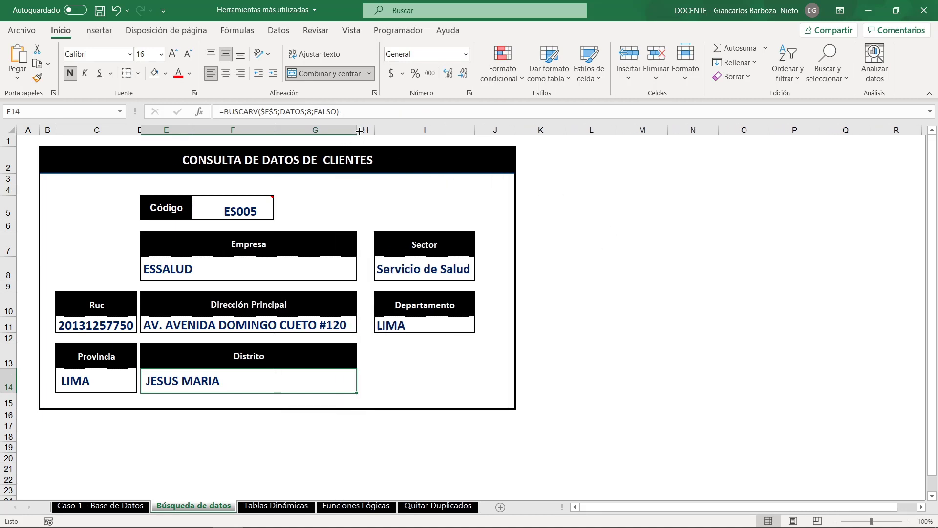
click(249, 208)
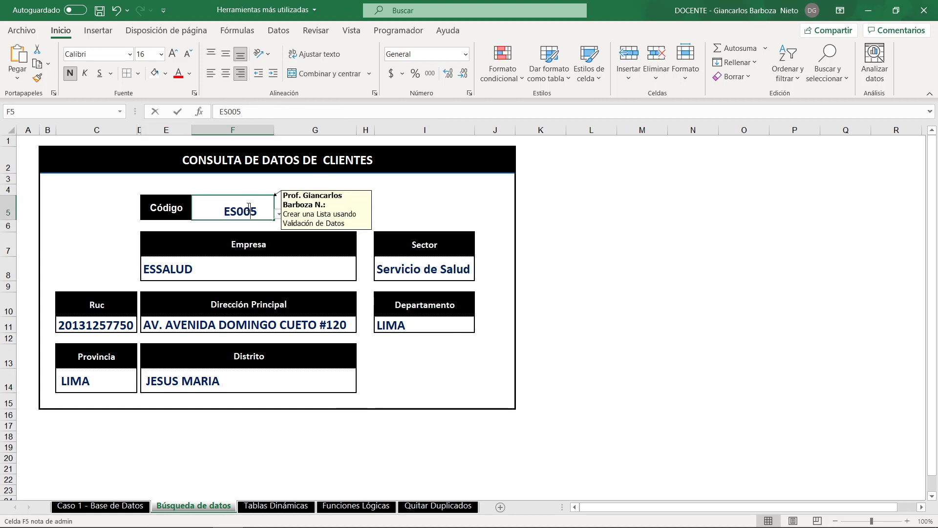
double_click(249, 208)
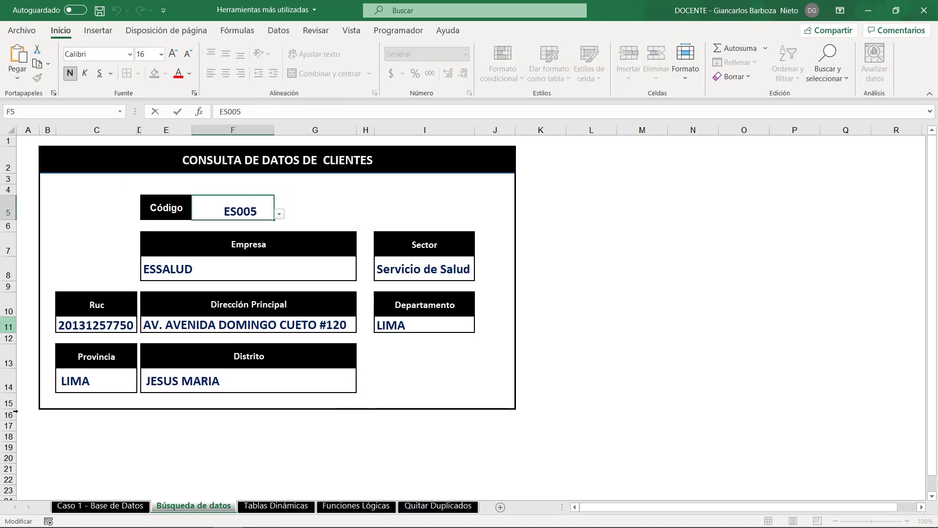
click(279, 214)
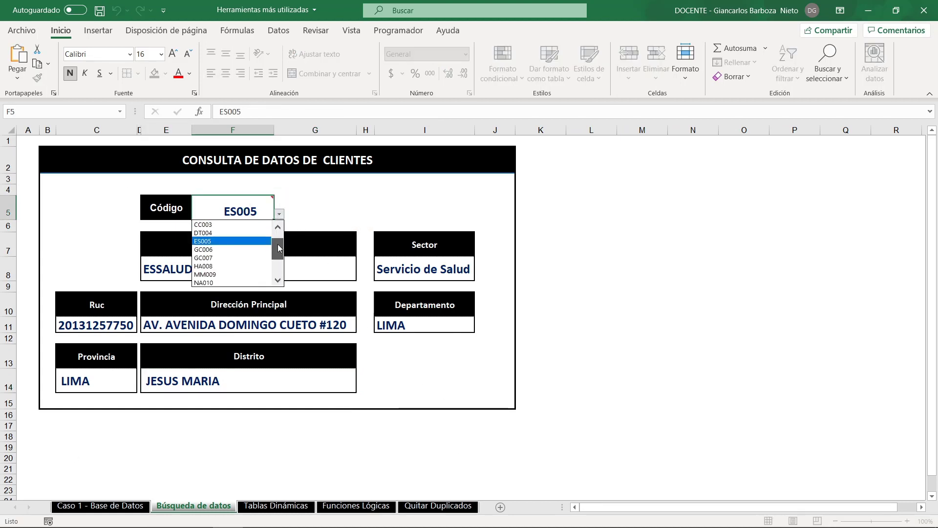
drag(277, 245, 280, 275)
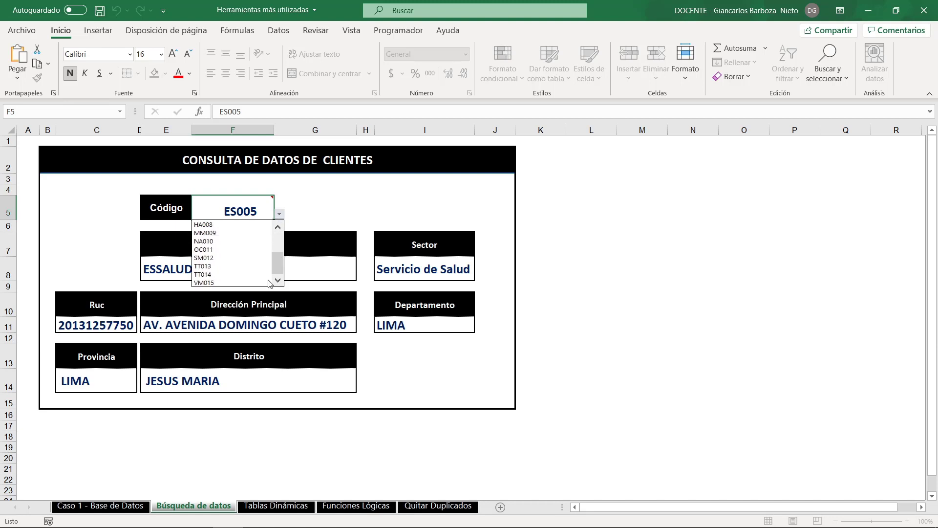
click(224, 267)
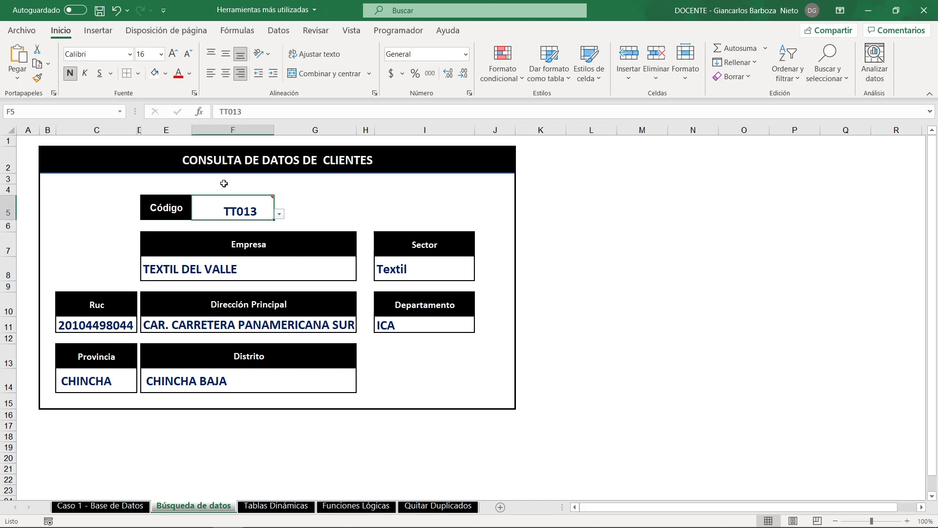
- Go to the Tablas Dinámicas sheet and review the sales data and the instructions of exercise 1 below it
mouse_move(274, 207)
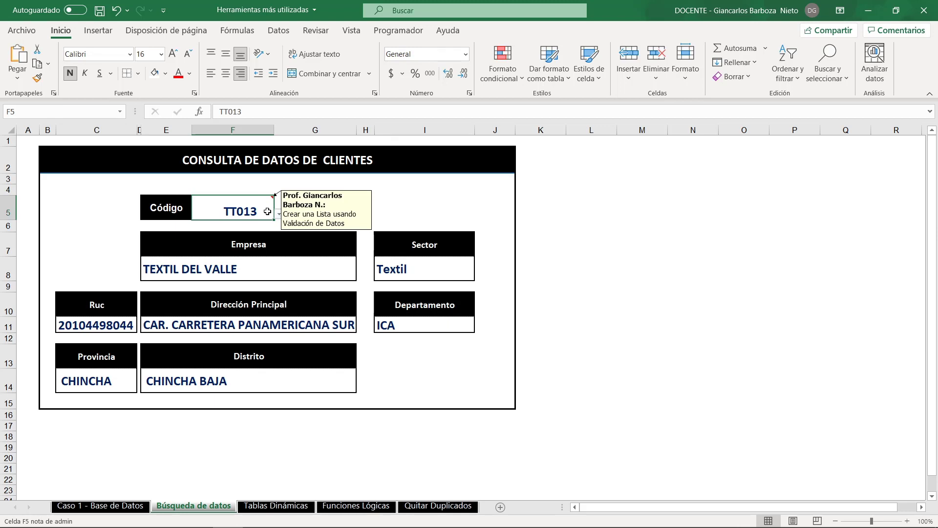
click(213, 270)
double_click(213, 270)
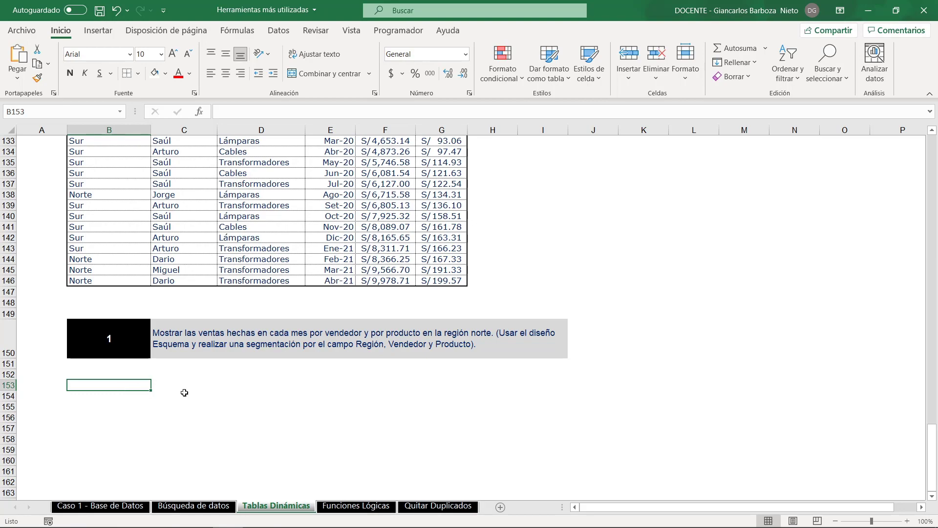
scroll(185, 396, up, 15)
scroll(190, 401, up, 20)
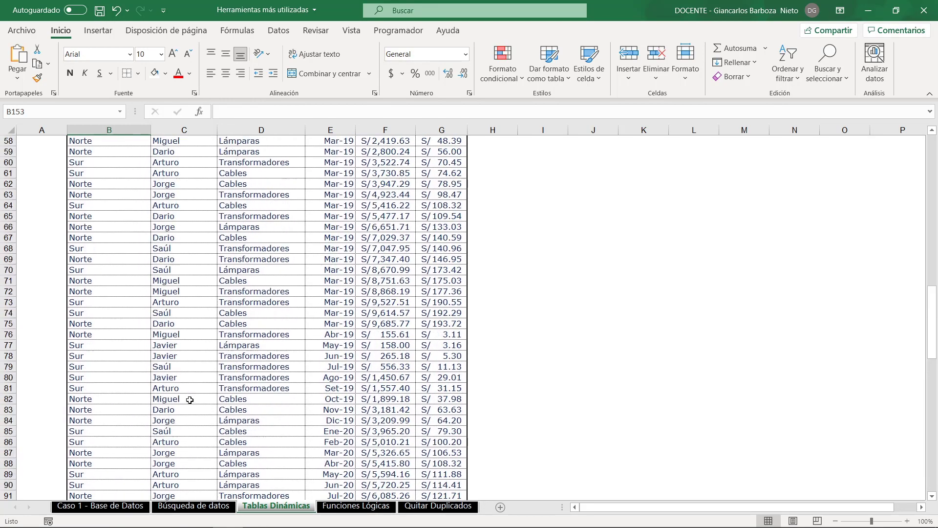
scroll(188, 396, down, 20)
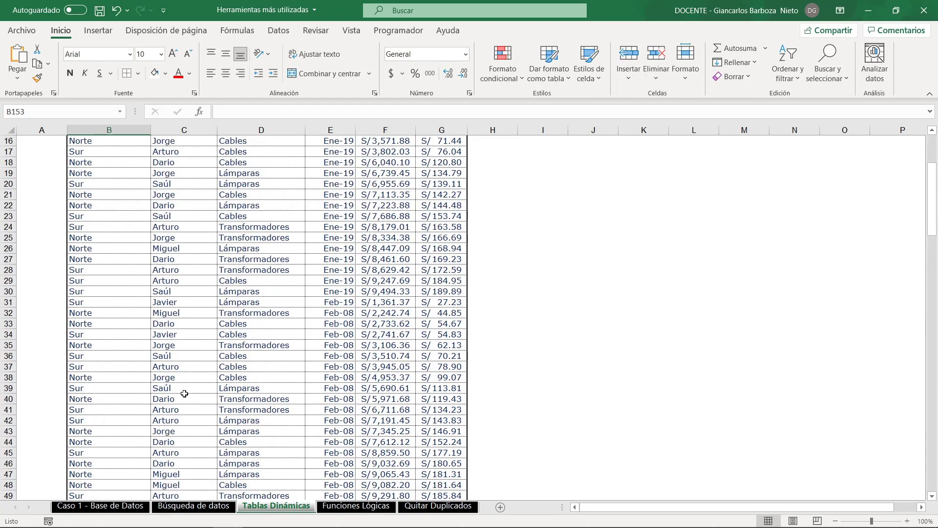
scroll(180, 395, down, 17)
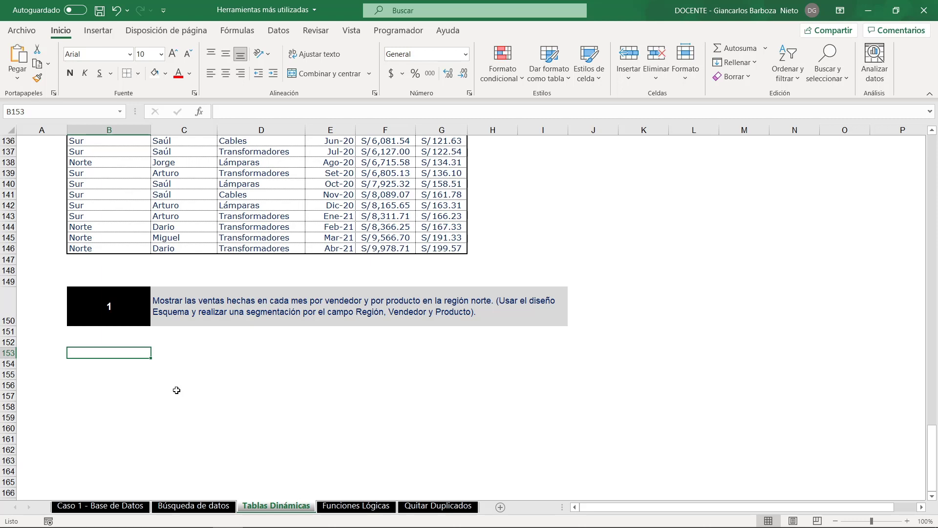
- Convert the sales data range $B$6:$G$146 into a table with headers
click(231, 228)
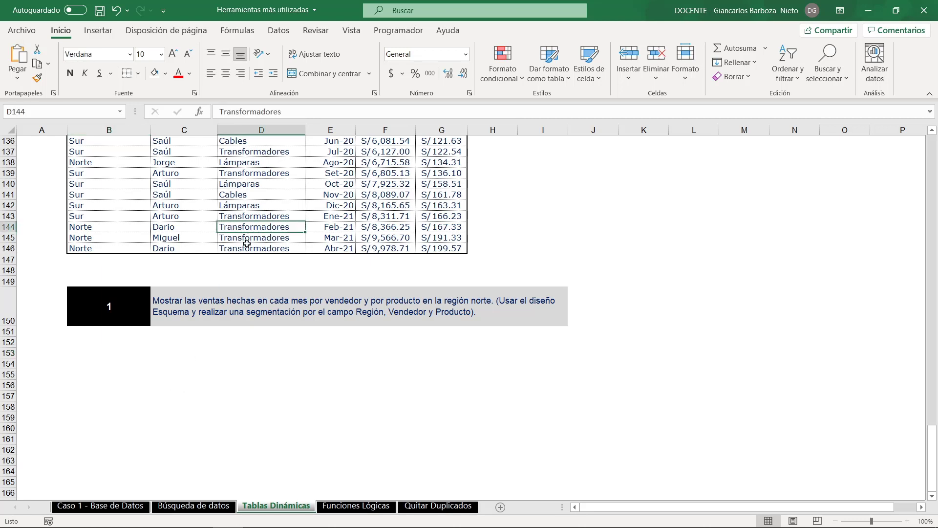
scroll(250, 242, up, 2)
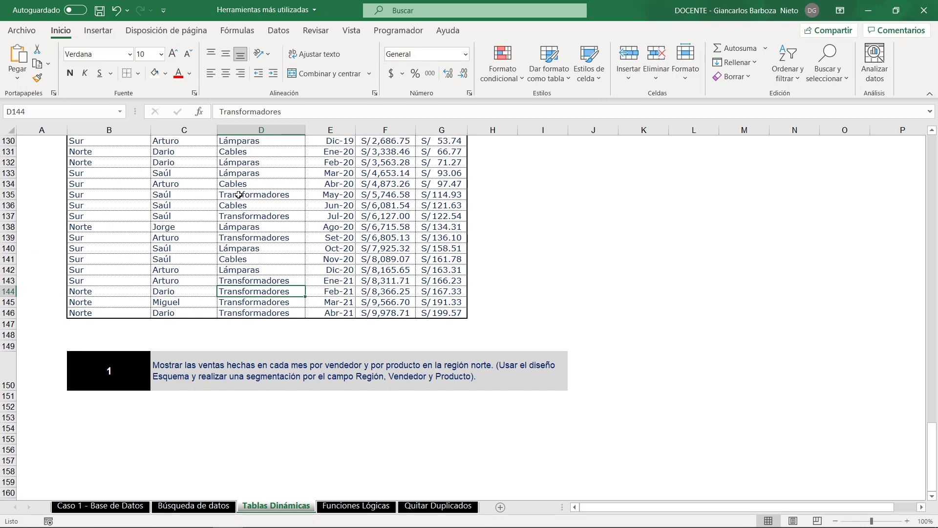
click(239, 195)
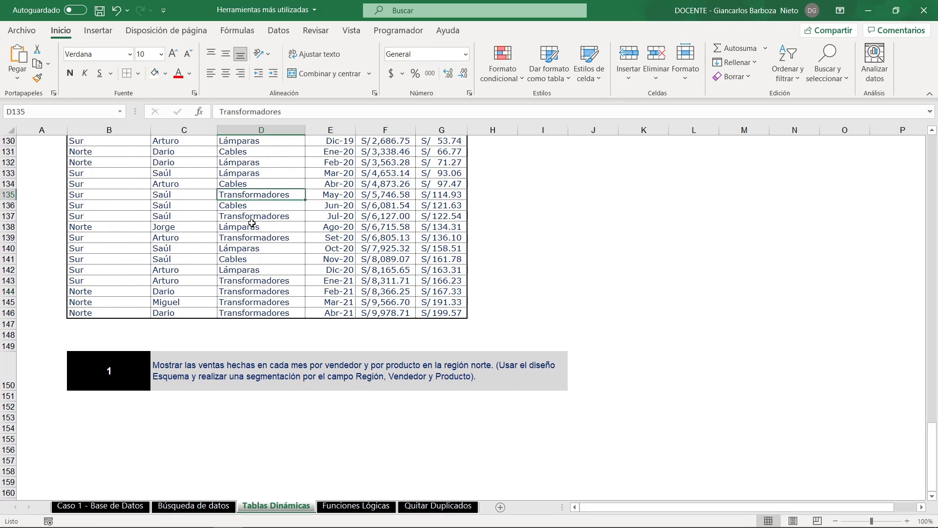
key(ctrl+t)
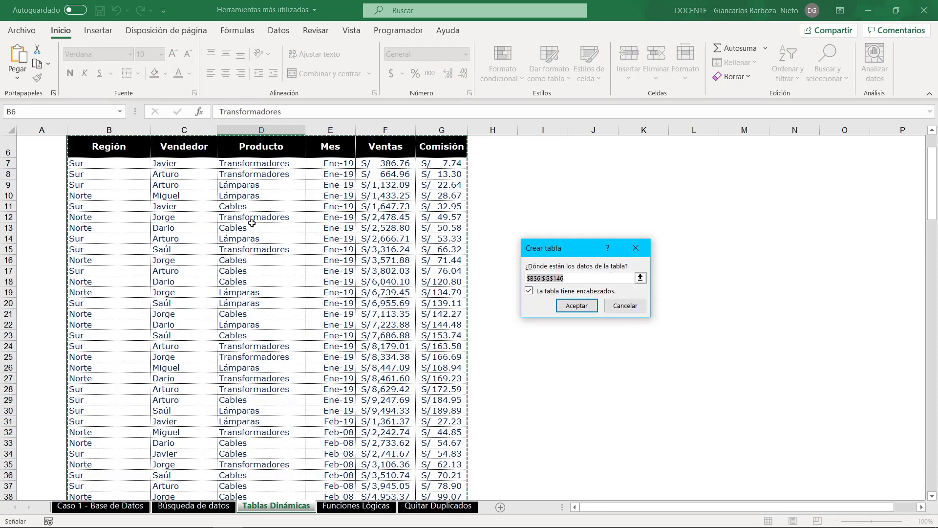
click(580, 307)
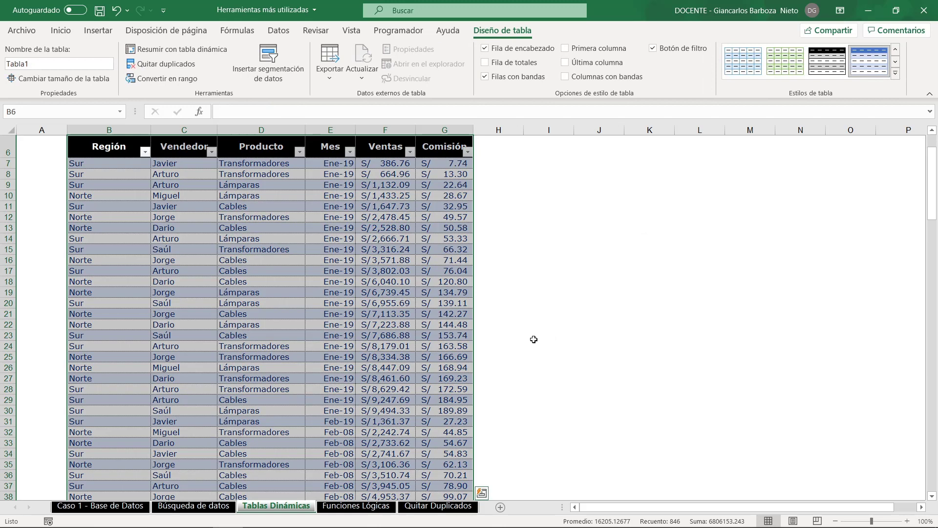
- Rename the new sales table as VENTAS
click(501, 31)
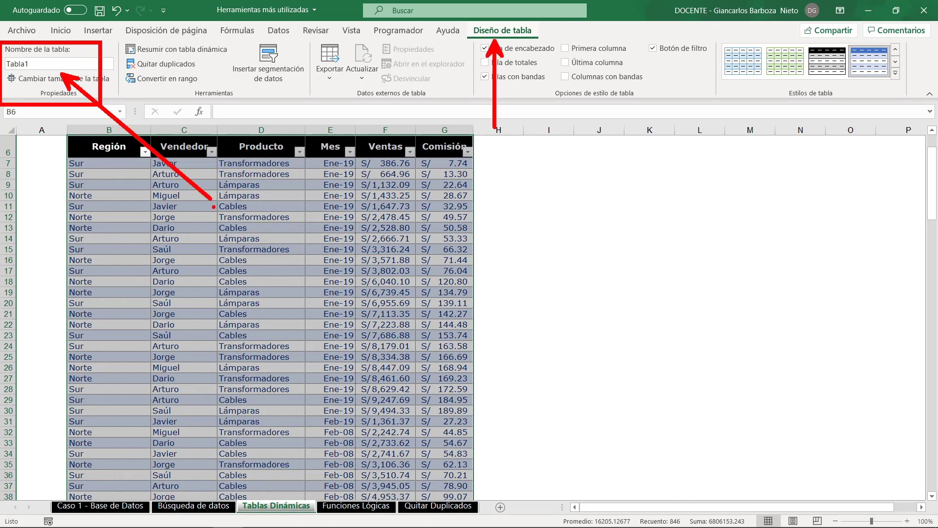
click(56, 65)
key(BackSpace)
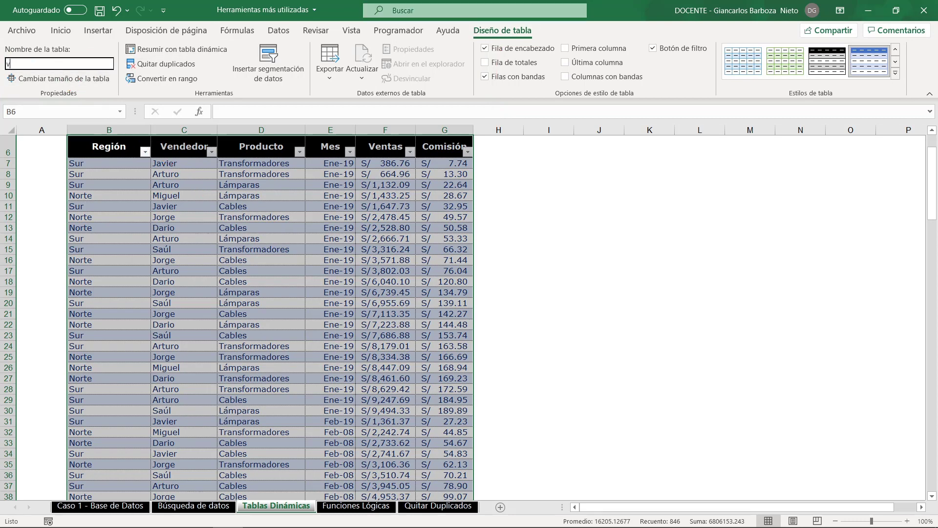
key(Return)
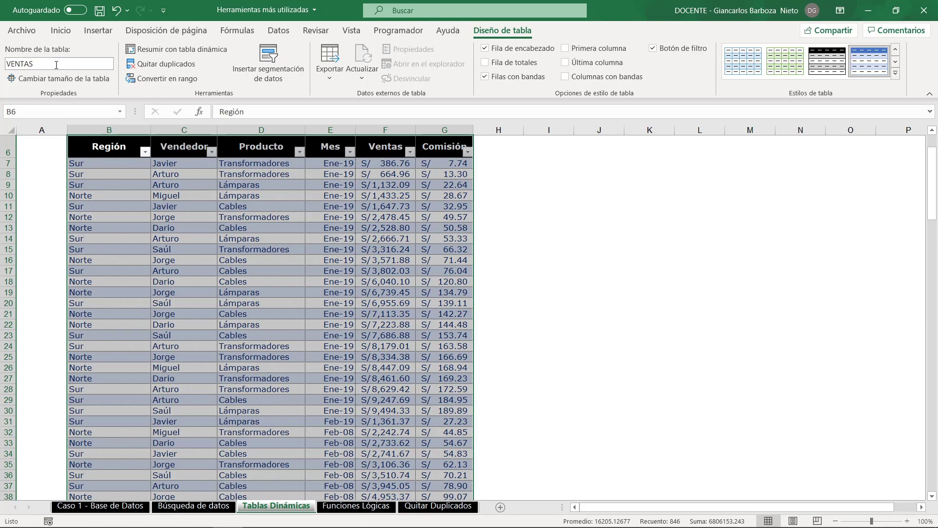
- Insert a pivot table from the VENTAS table into the existing sheet at cell B155, below the exercise 1 instructions
scroll(205, 273, down, 11)
scroll(205, 272, down, 15)
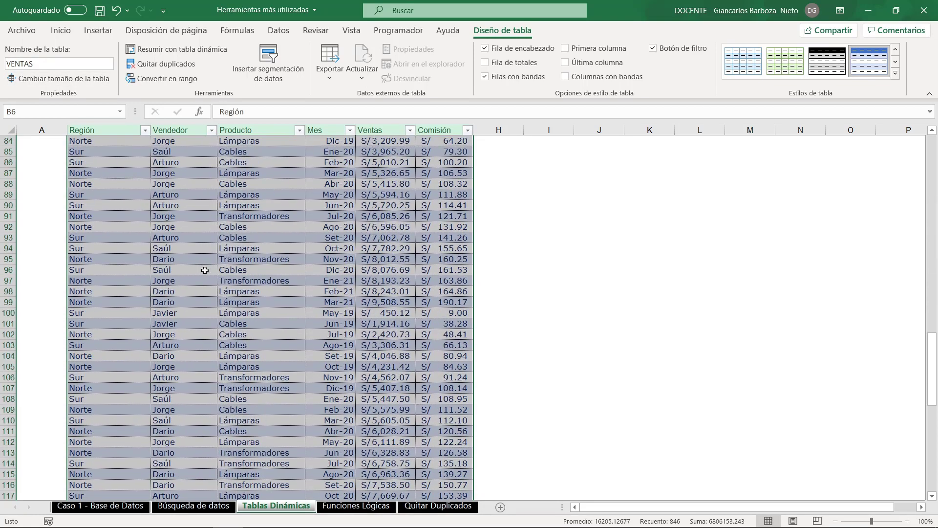
scroll(204, 270, down, 5)
scroll(204, 270, down, 14)
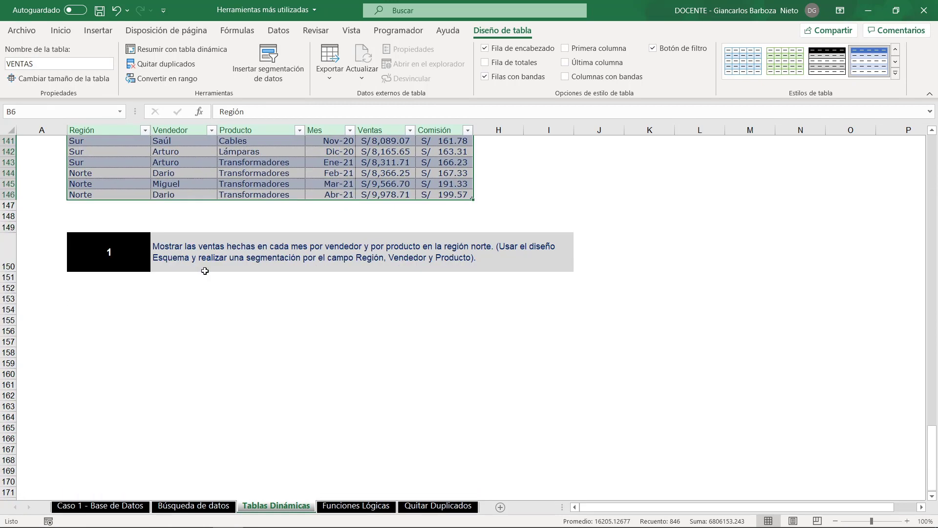
scroll(188, 289, up, 2)
click(121, 387)
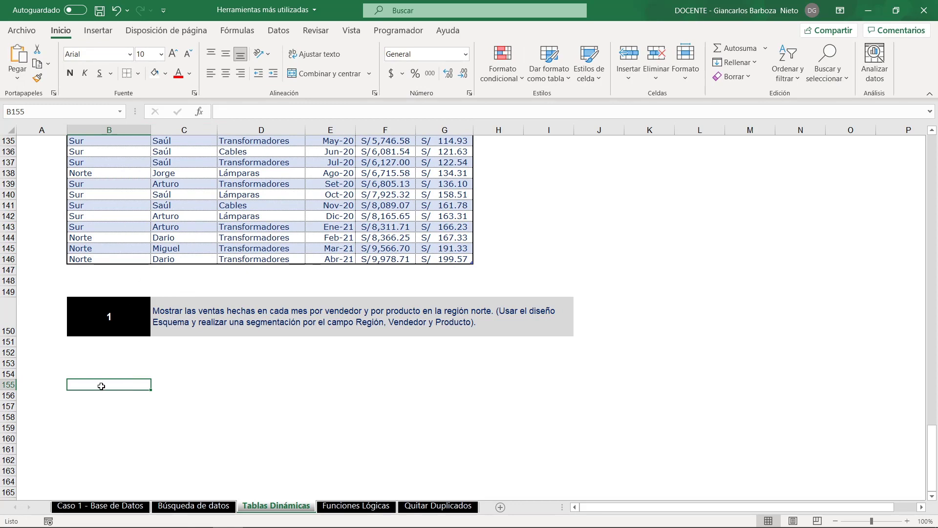
click(110, 42)
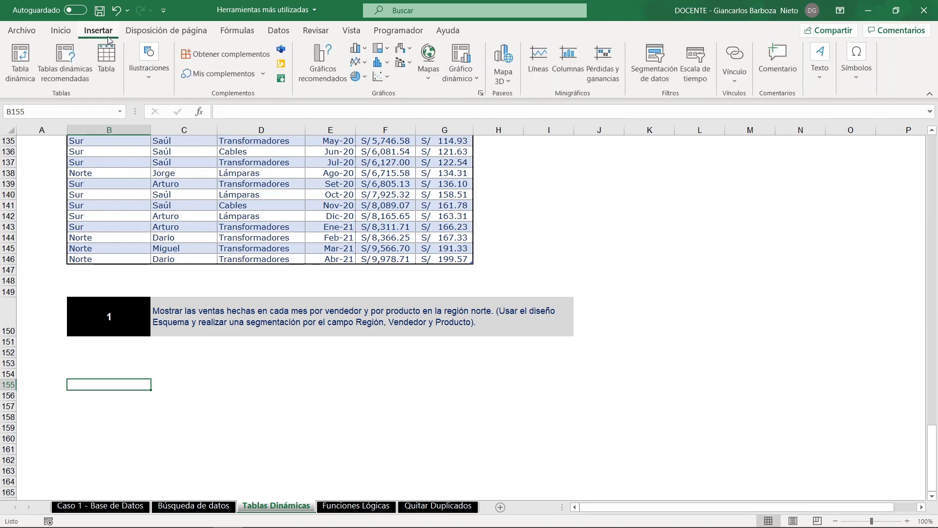
click(10, 74)
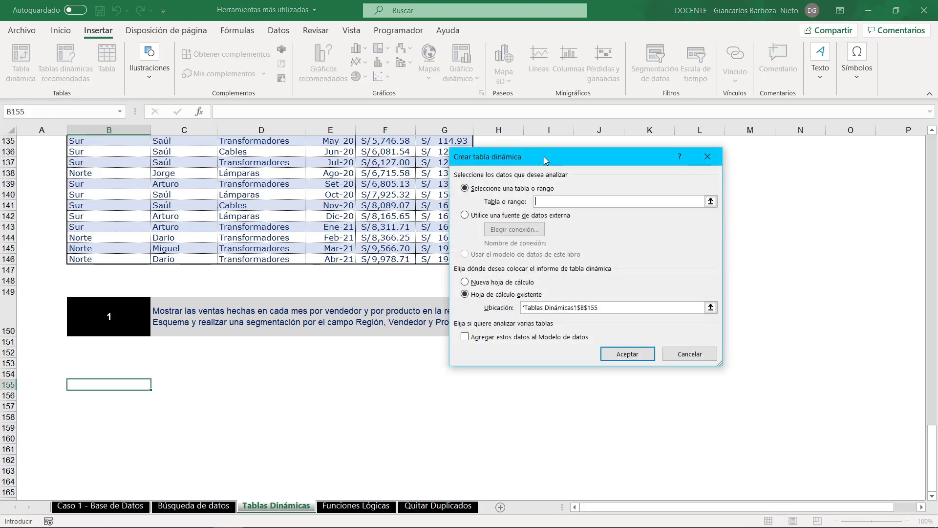
drag(545, 158, 431, 180)
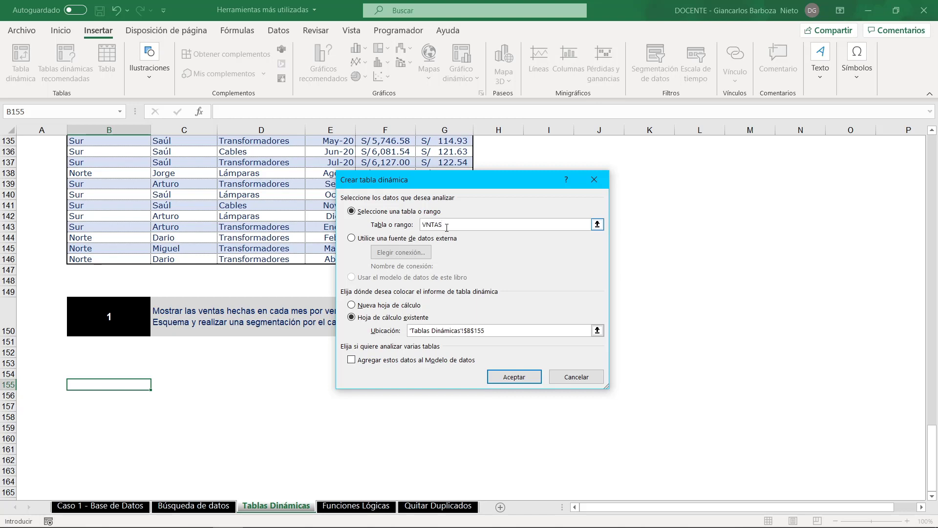
text(VN)
key(BackSpace)
text(E)
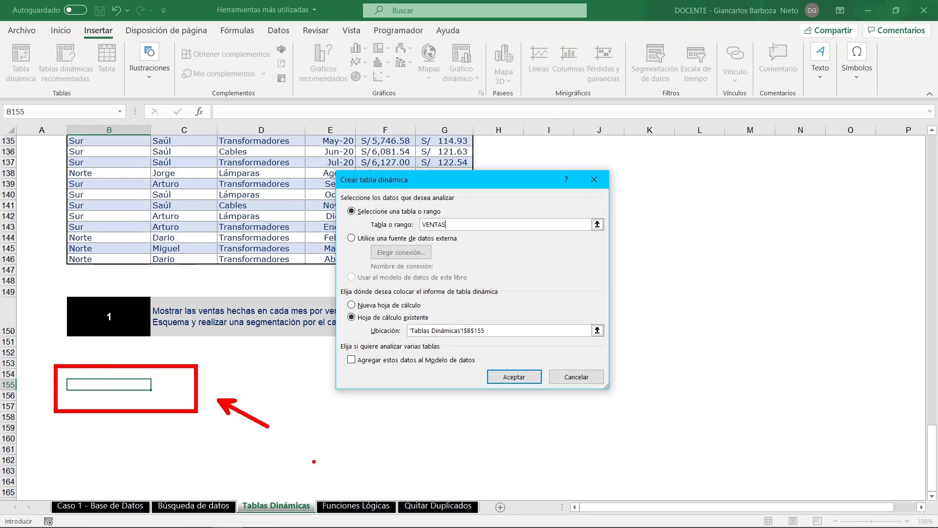
click(506, 381)
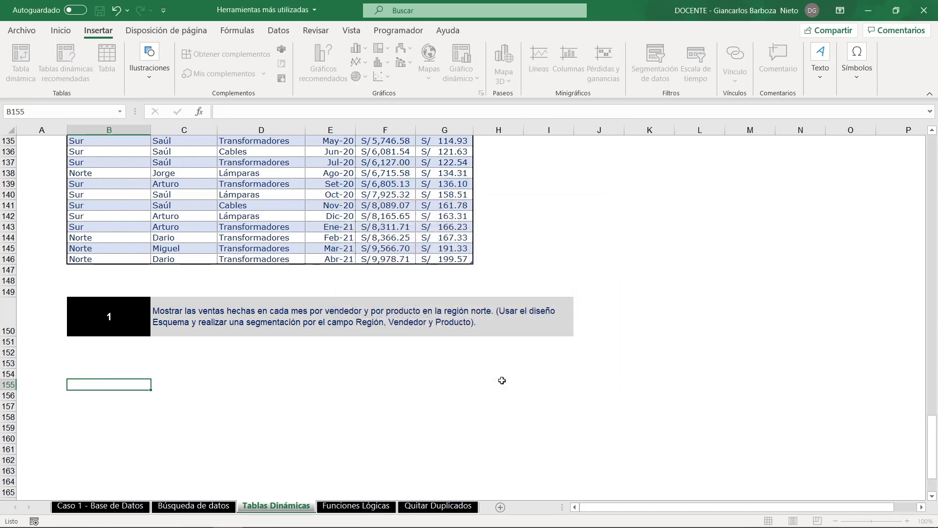
scroll(247, 373, down, 5)
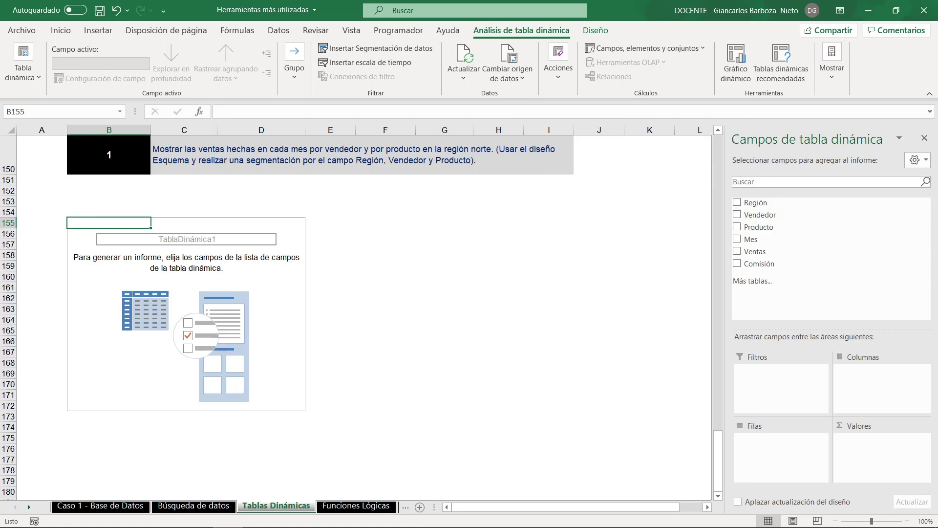
mouse_move(736, 213)
mouse_down()
mouse_move(707, 215)
mouse_move(755, 361)
mouse_move(739, 379)
mouse_up()
mouse_move(678, 392)
mouse_down()
mouse_move(772, 467)
mouse_move(772, 458)
mouse_move(759, 491)
mouse_up()
drag(802, 251, 855, 370)
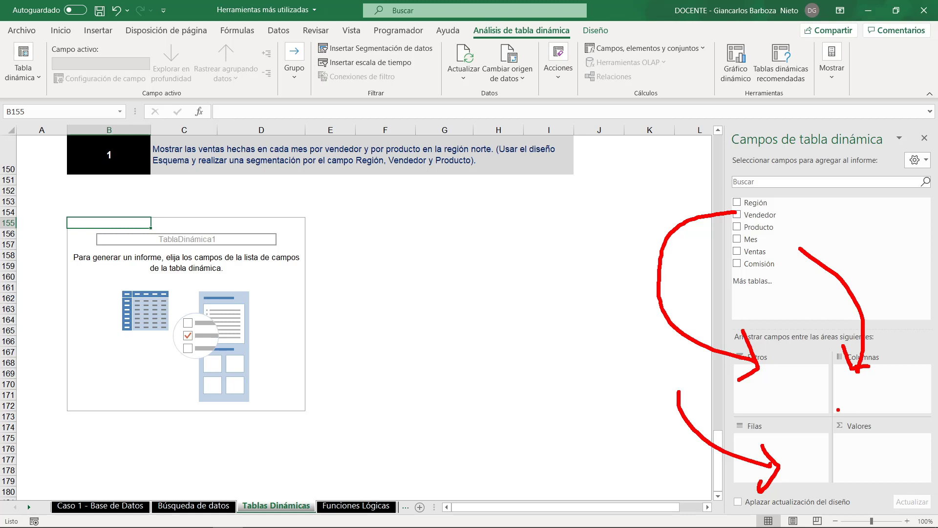
mouse_move(888, 396)
mouse_down()
mouse_move(866, 446)
mouse_move(878, 460)
mouse_up()
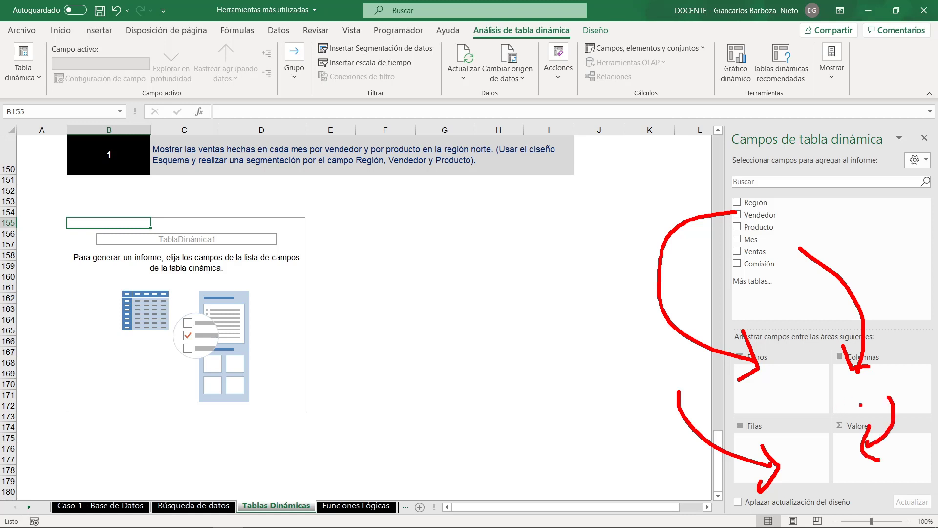
key(Escape)
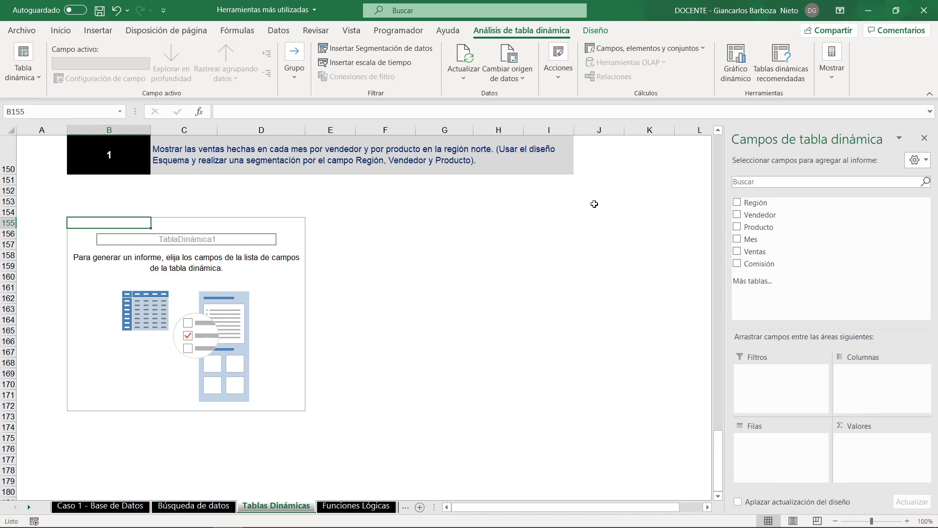
- Lay out the pivot table with Ventas as values, Vendedor and Producto as rows, Región as filter and Mes as columns
drag(761, 252, 890, 475)
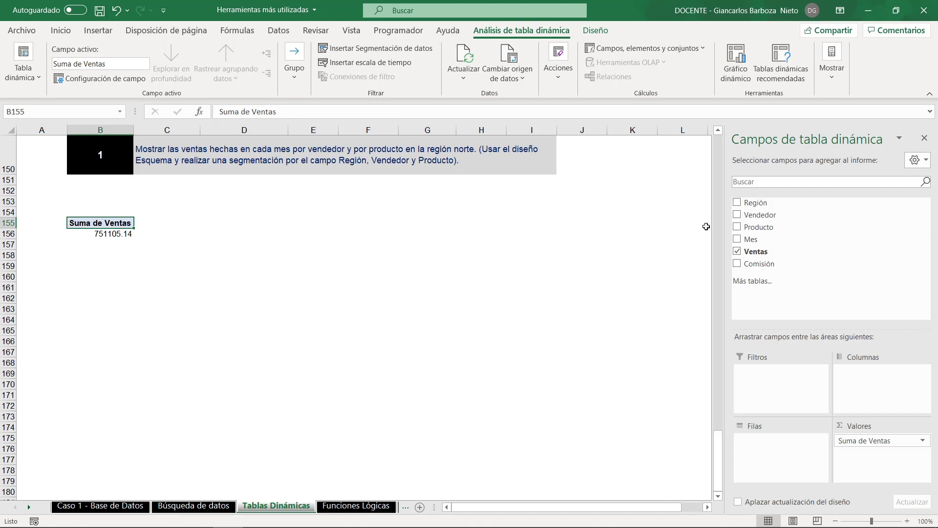
drag(762, 218, 762, 443)
drag(754, 227, 777, 454)
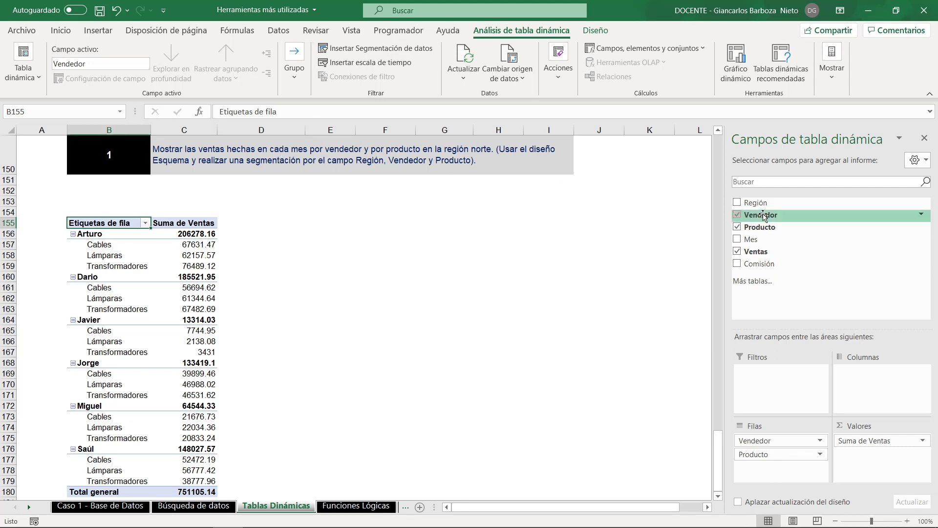
mouse_move(763, 203)
mouse_down()
mouse_move(808, 337)
mouse_move(771, 390)
mouse_move(777, 395)
mouse_up()
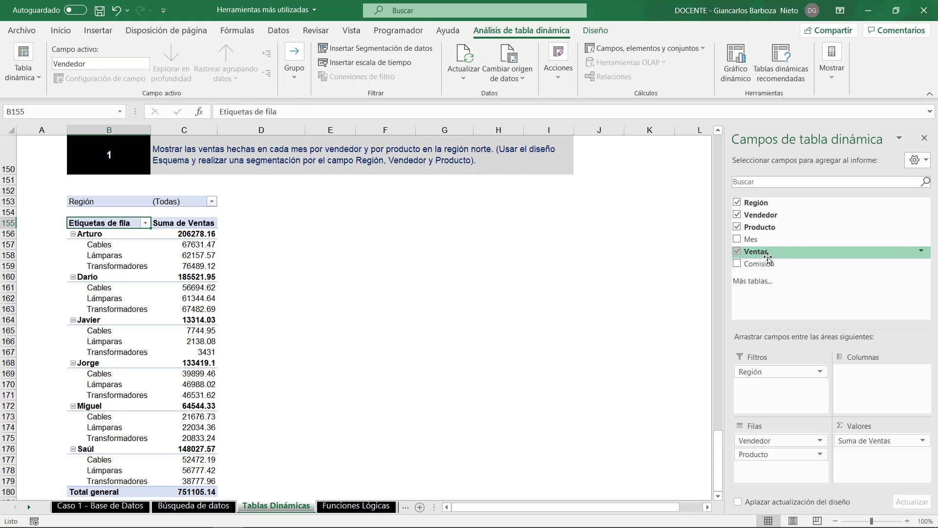
drag(747, 241, 874, 378)
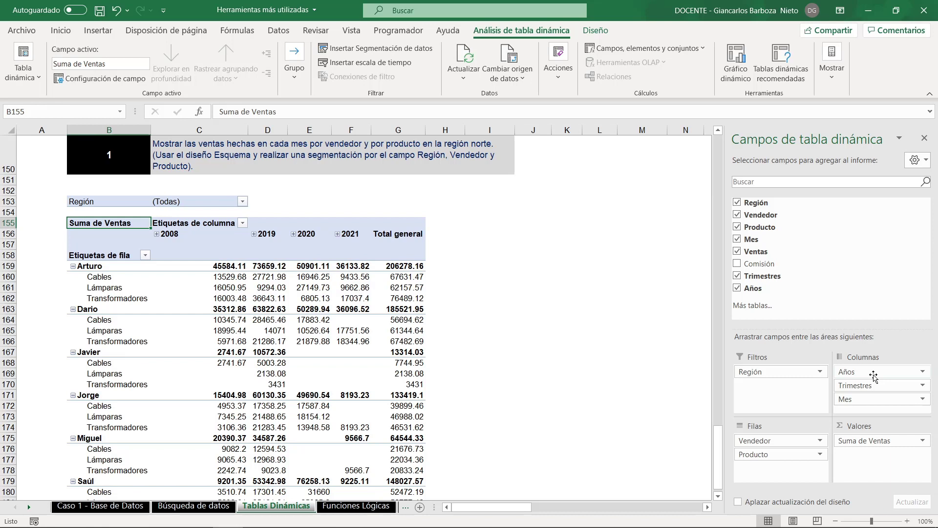
- Filter the pivot table's Región field to Norte
click(242, 202)
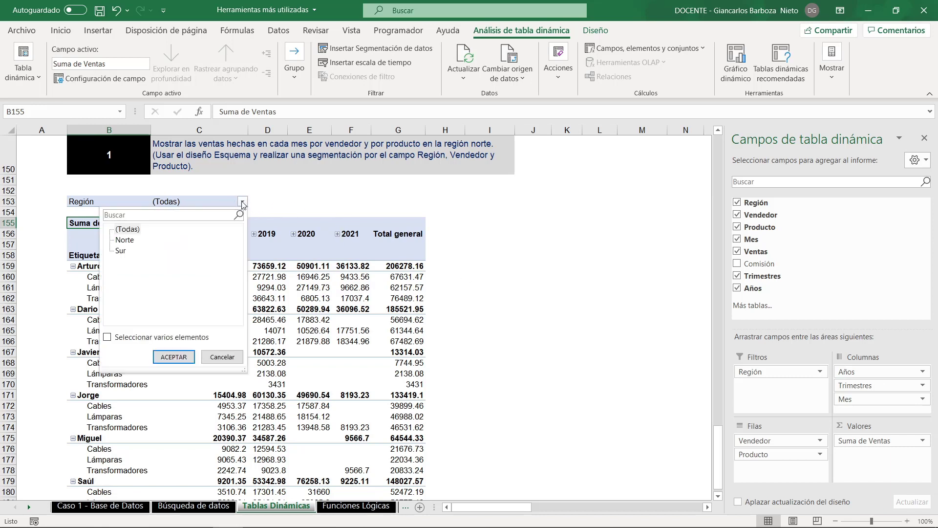
click(124, 240)
click(173, 357)
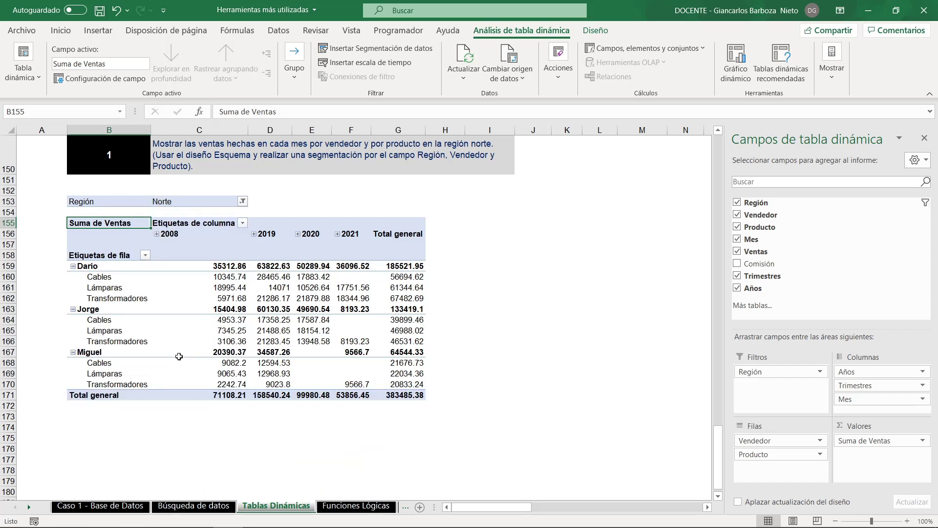
click(189, 236)
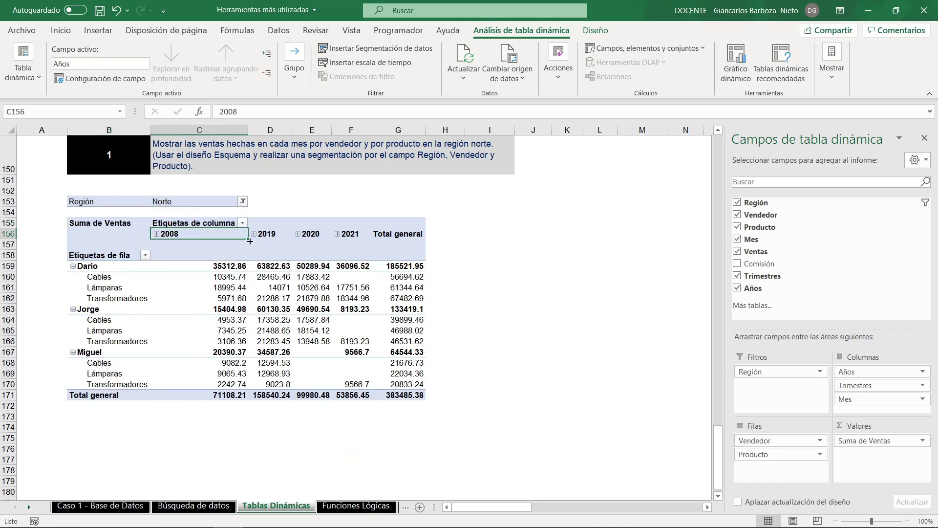
click(278, 238)
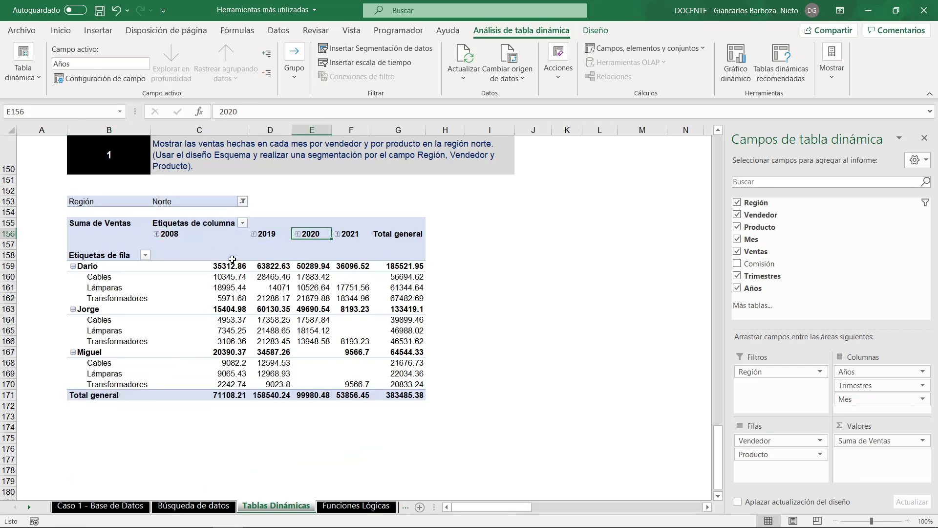
click(210, 244)
click(220, 233)
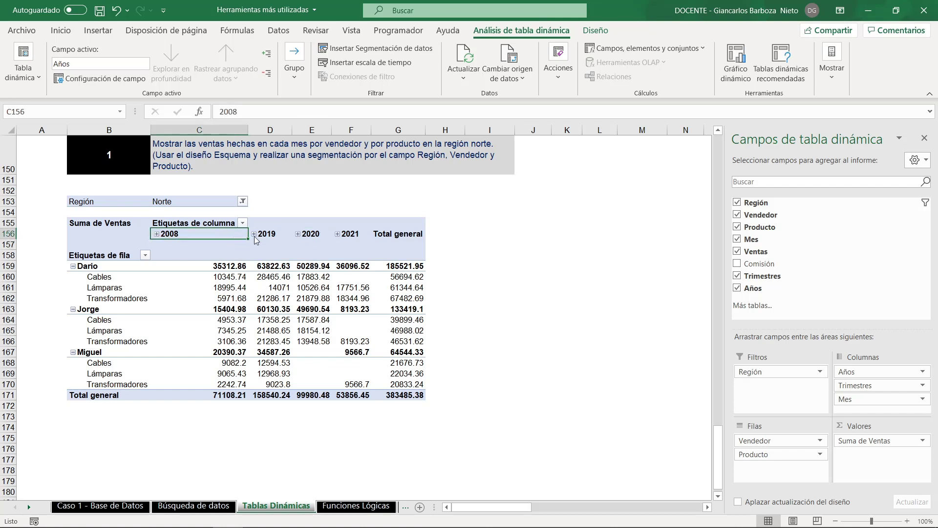
click(269, 233)
click(217, 233)
click(220, 227)
- Group the pivot table's date columns by Meses only, leaving out Trimestres and Años
click(213, 235)
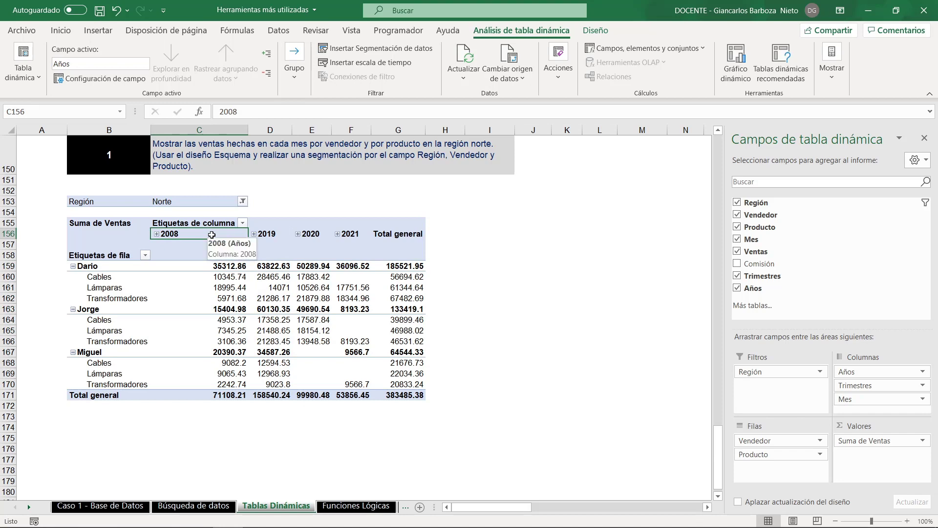
right_click(214, 235)
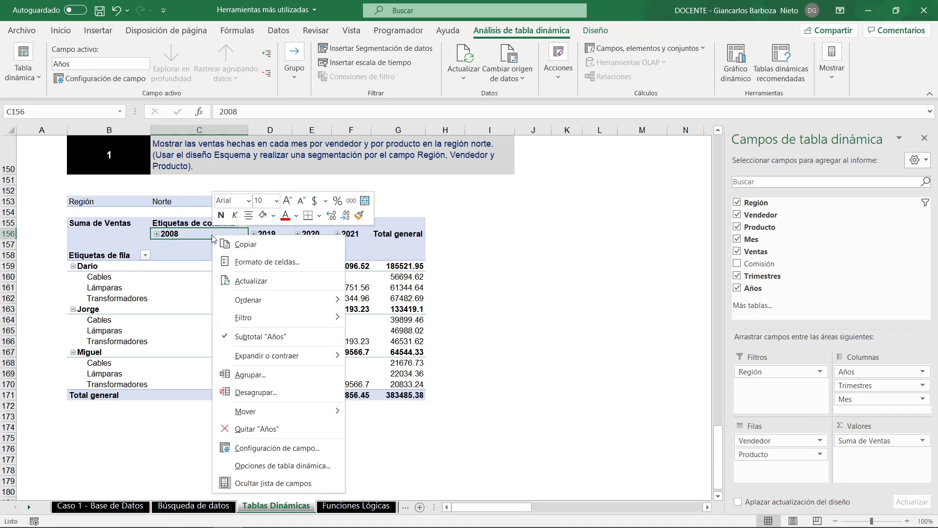
click(262, 374)
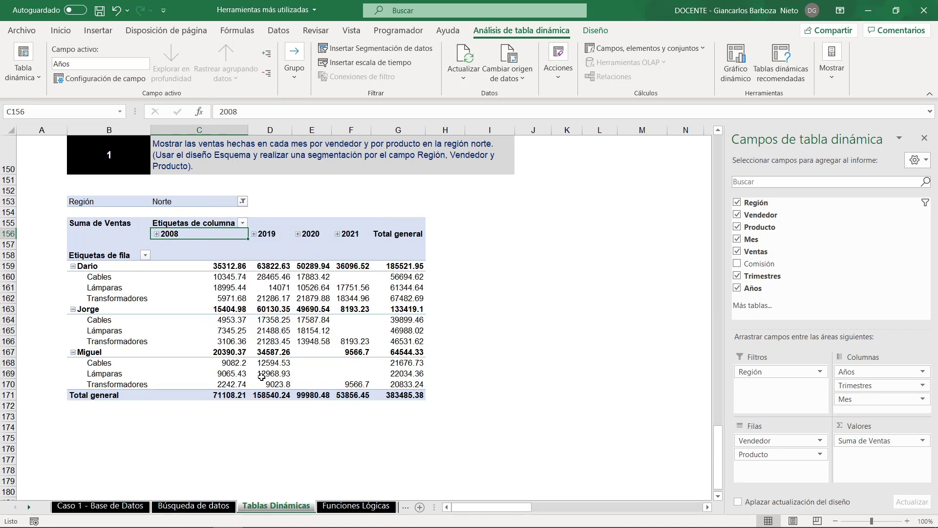
click(208, 399)
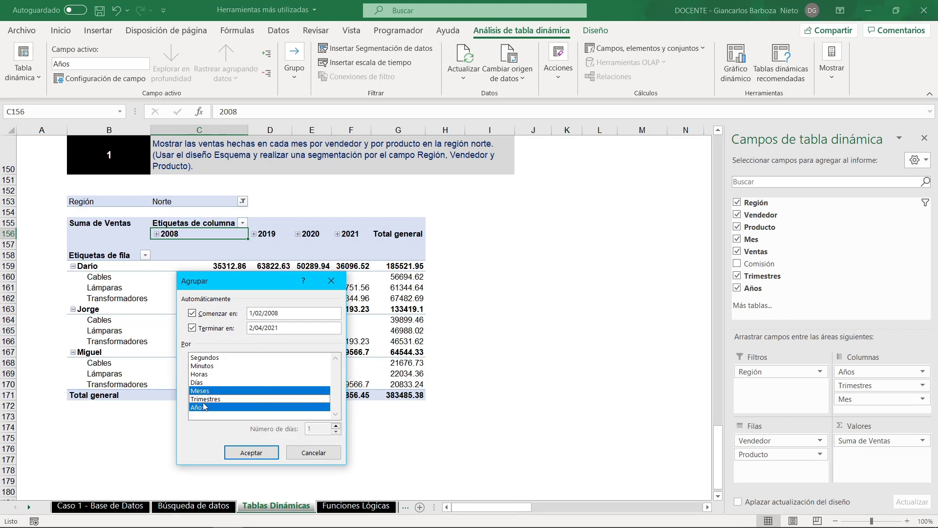
click(202, 408)
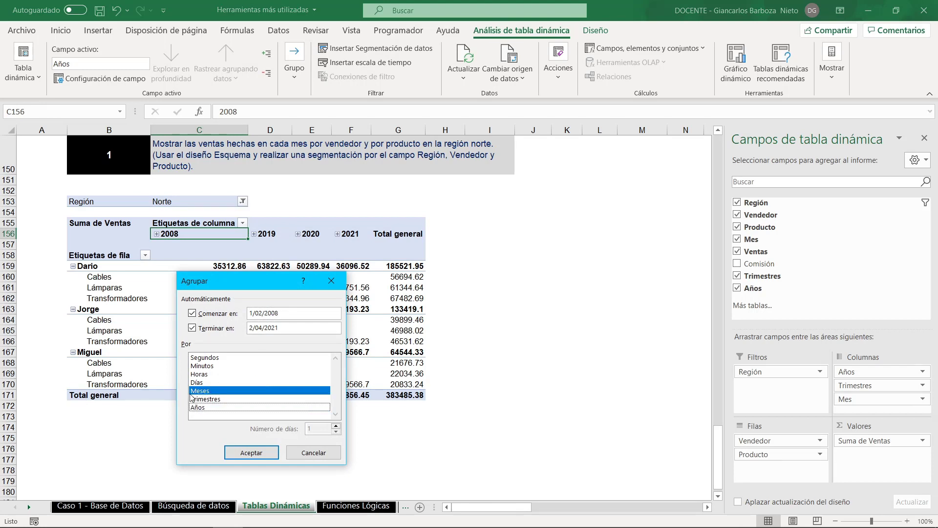
click(258, 451)
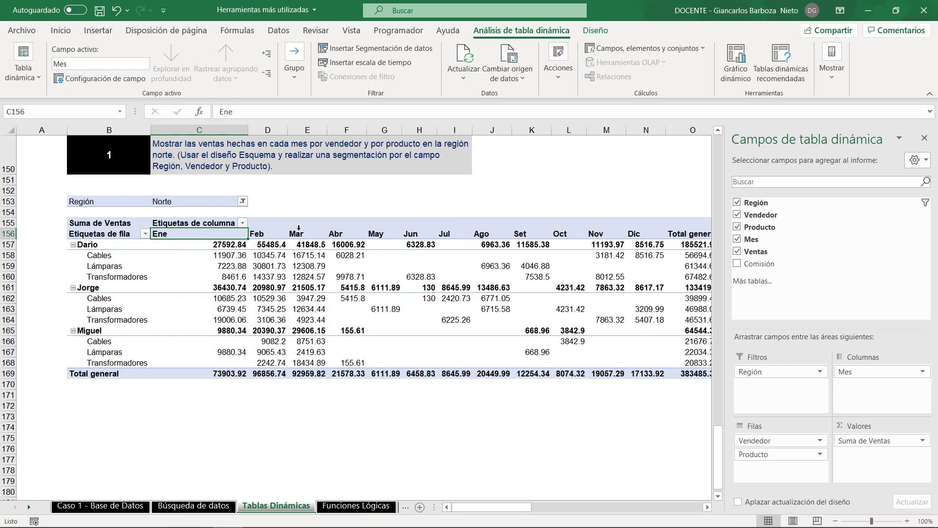
- Format all sales amounts in the pivot table, including the totals, as Contabilidad with two decimals
scroll(352, 186, up, 1)
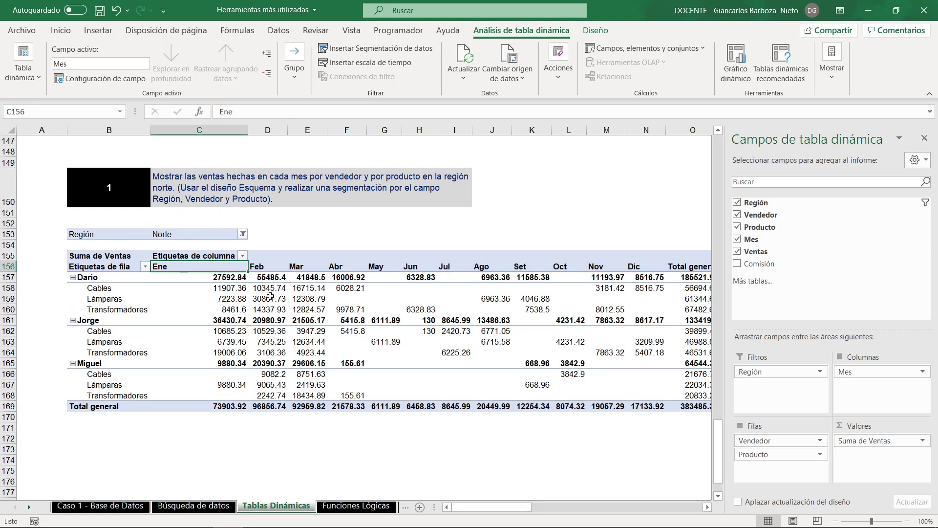
click(211, 278)
drag(212, 278, 694, 408)
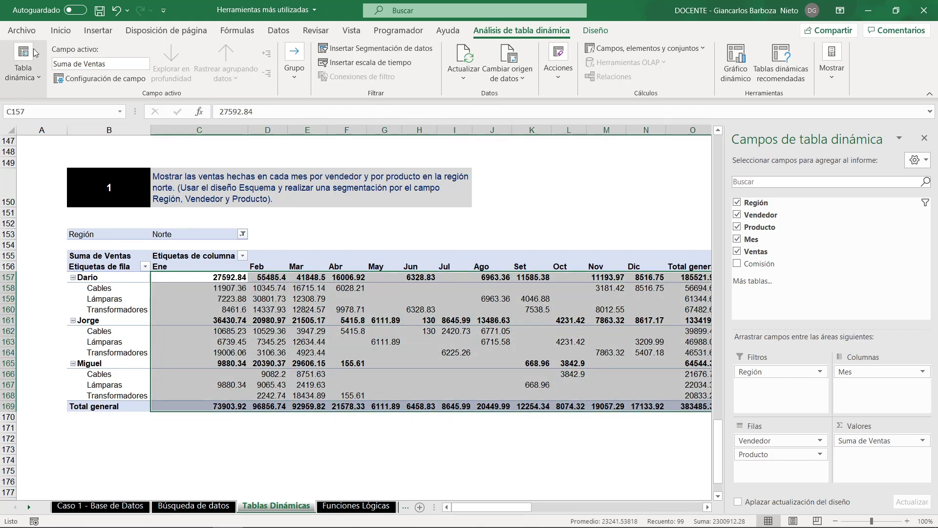
click(55, 35)
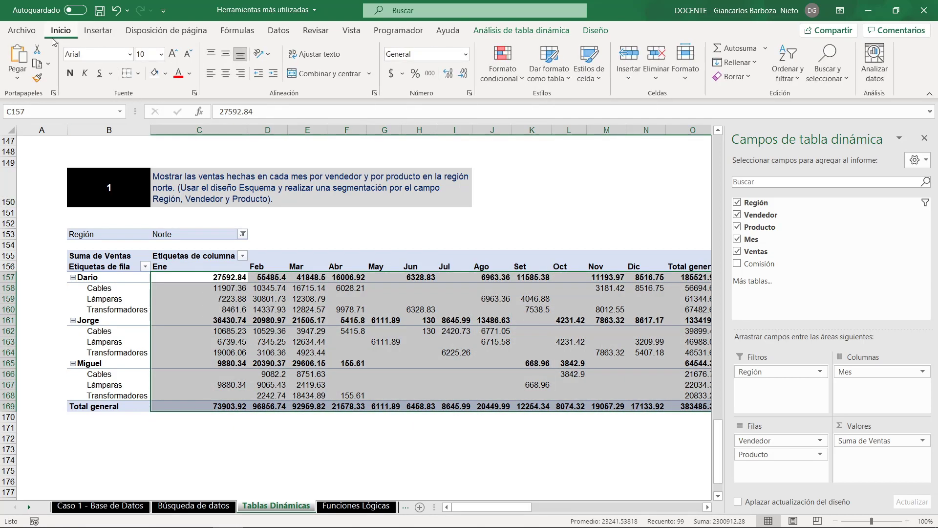
click(465, 54)
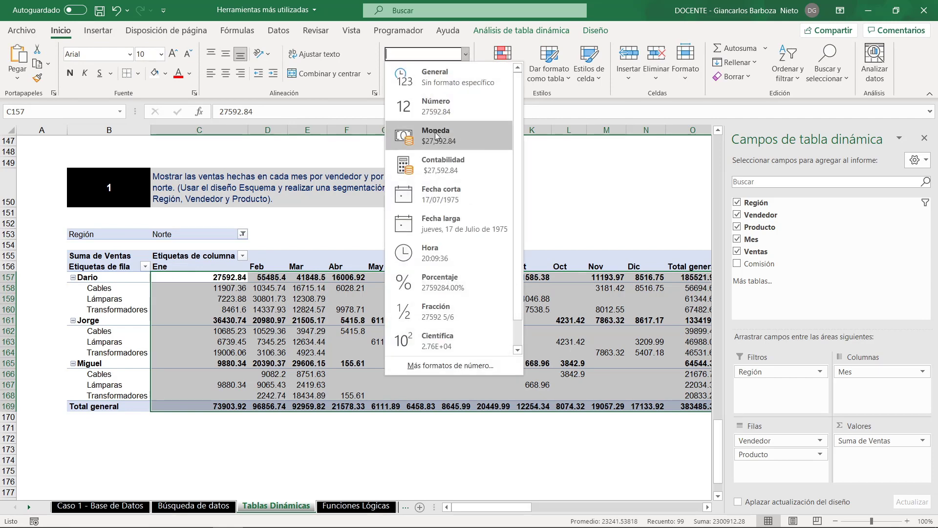
click(437, 165)
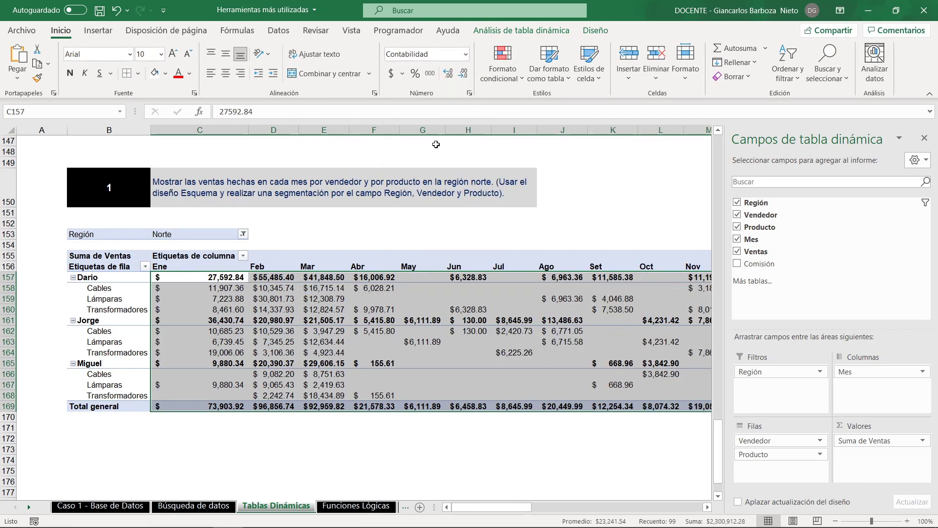
click(448, 75)
click(462, 75)
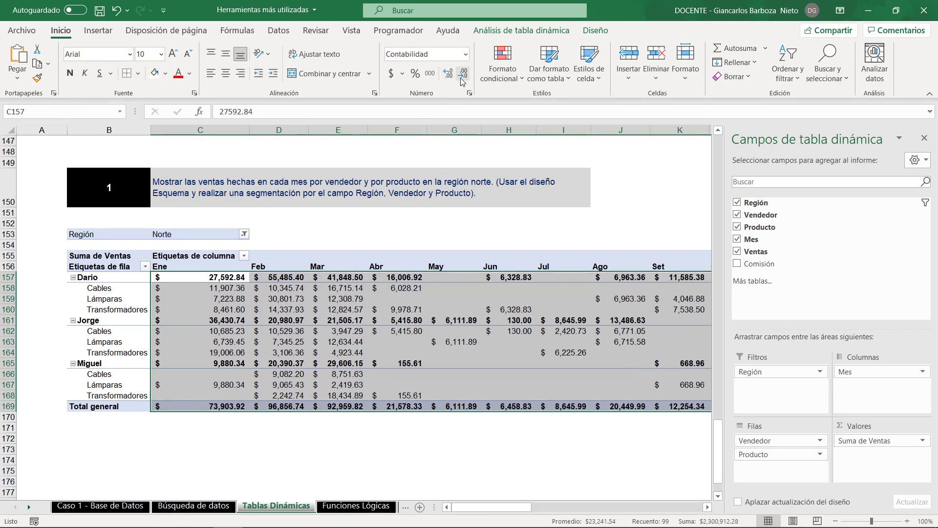
click(345, 385)
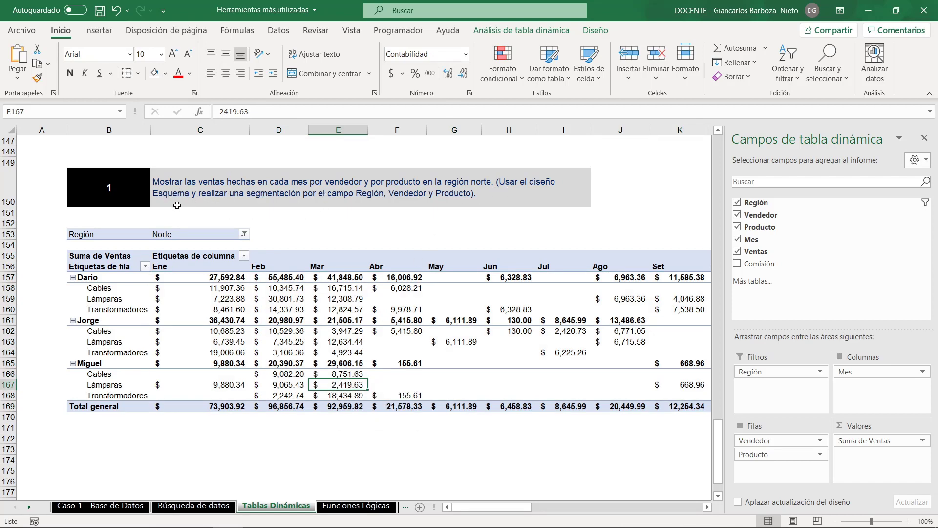
click(180, 296)
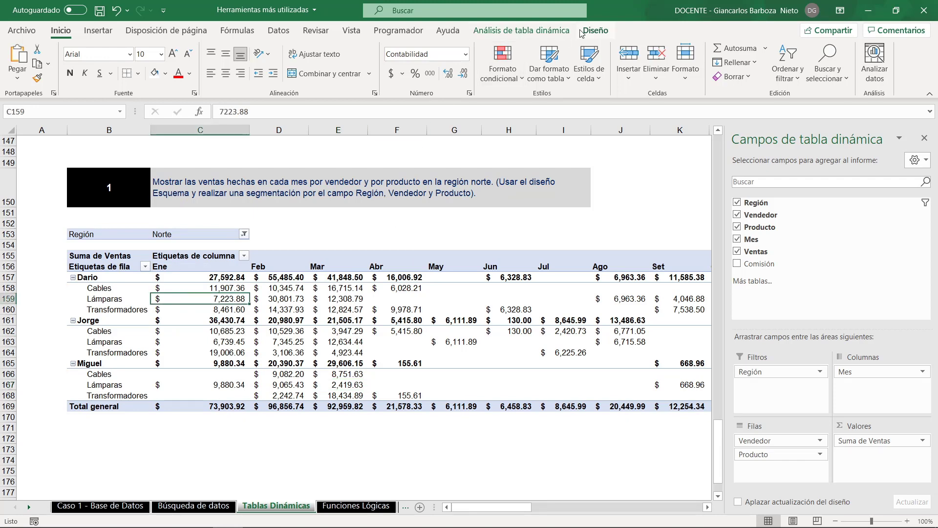
- Change the pivot table's report layout to outline form (Mostrar en formato de esquema)
click(555, 34)
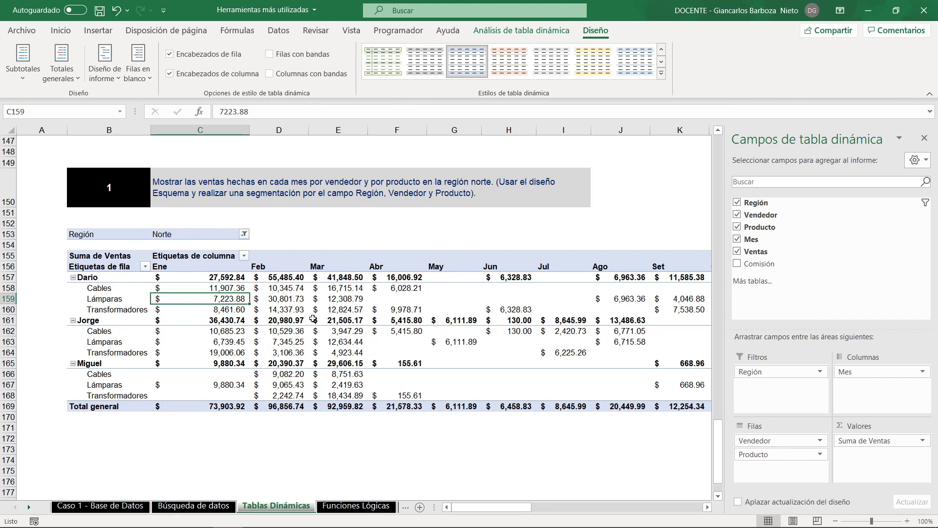
mouse_move(312, 327)
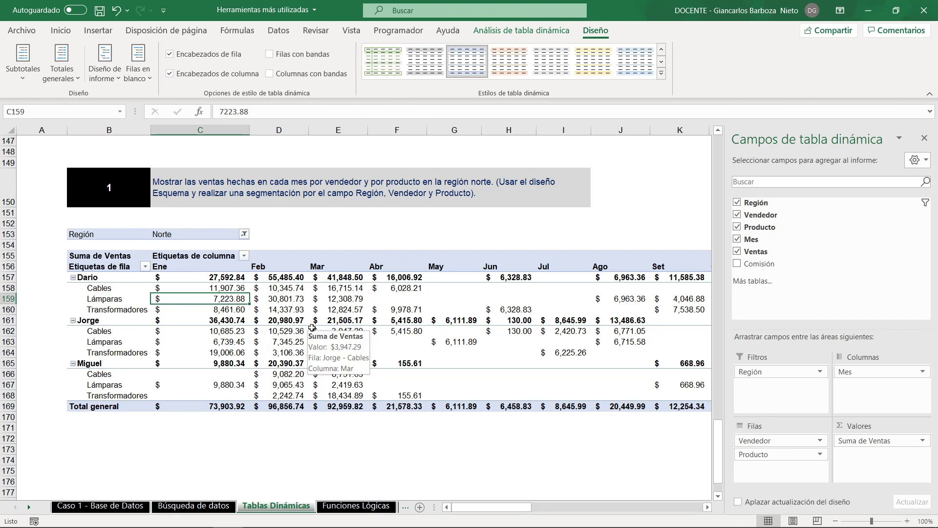
click(105, 78)
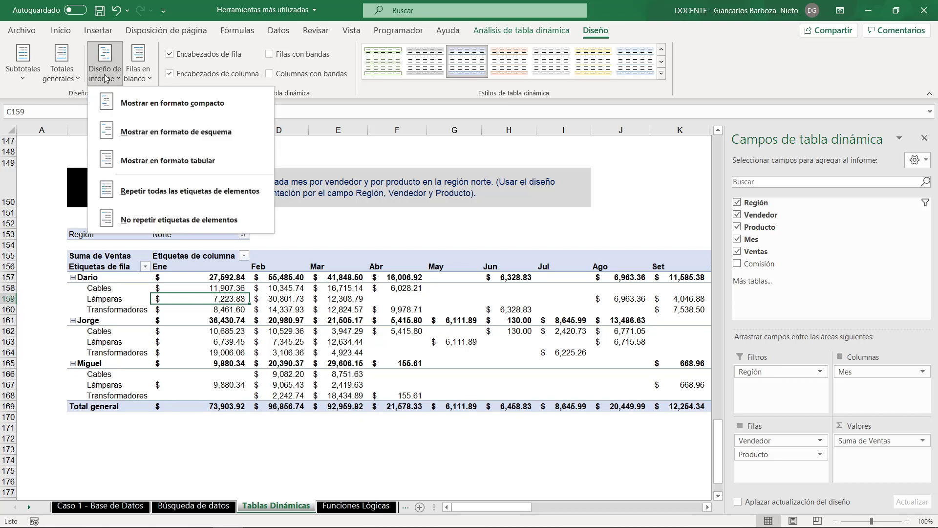
click(105, 78)
click(105, 78)
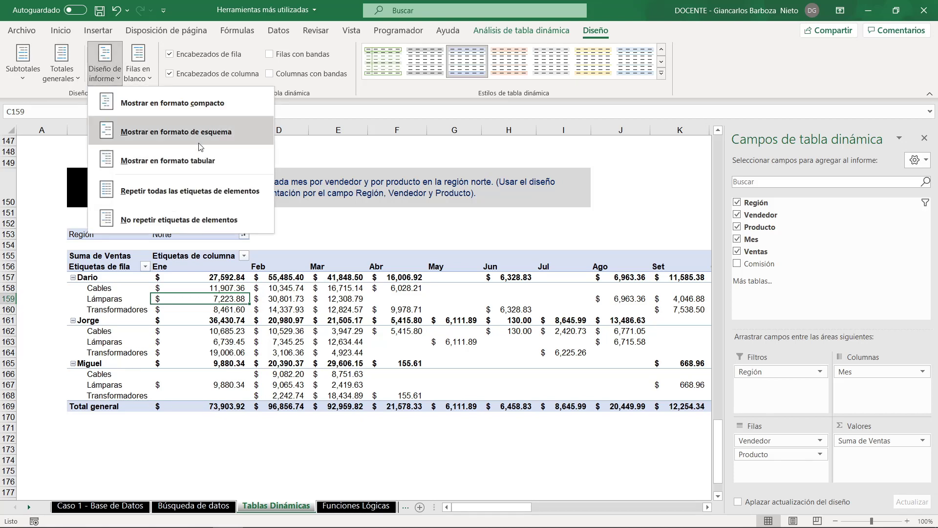
click(218, 133)
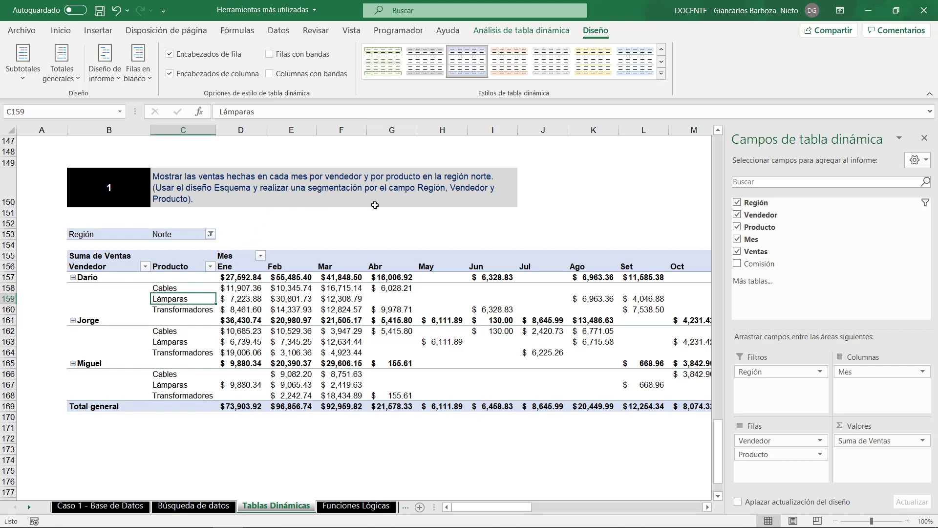
click(341, 320)
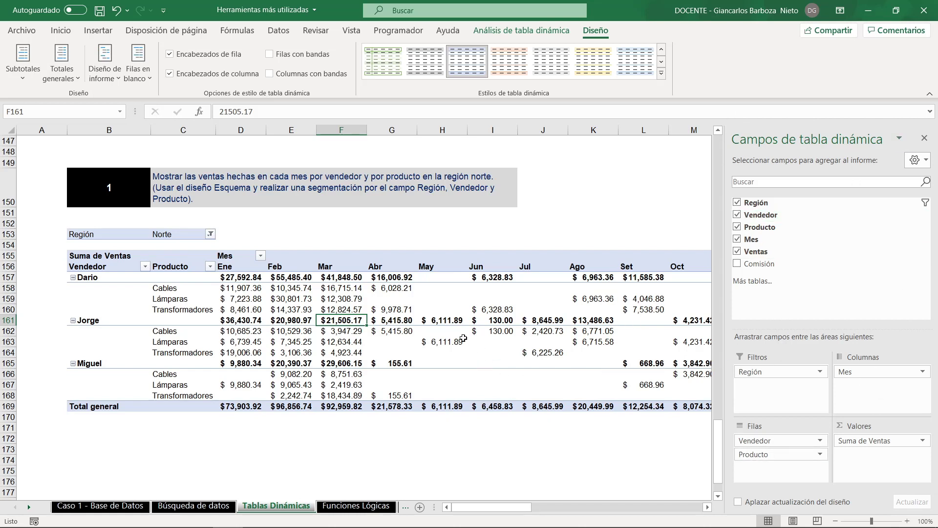
click(450, 331)
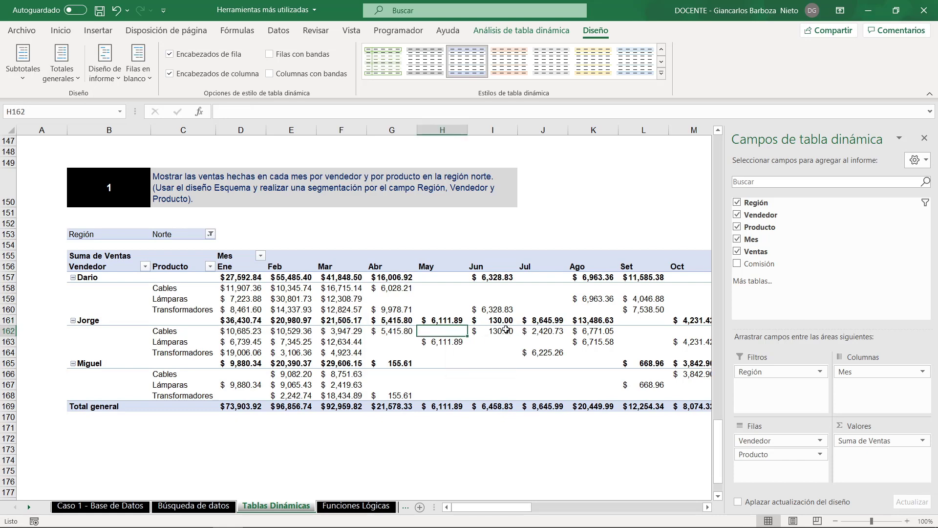
- Hide the pivot table's field list
click(516, 32)
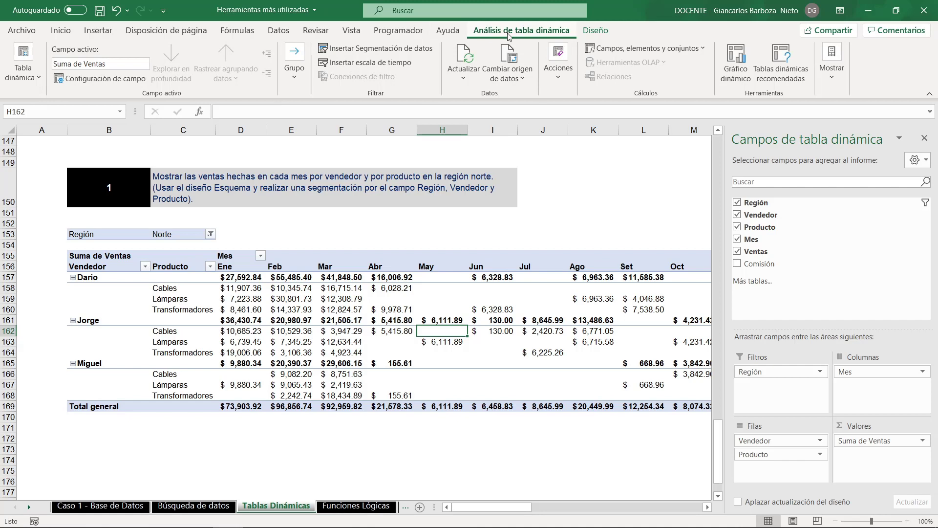
click(831, 78)
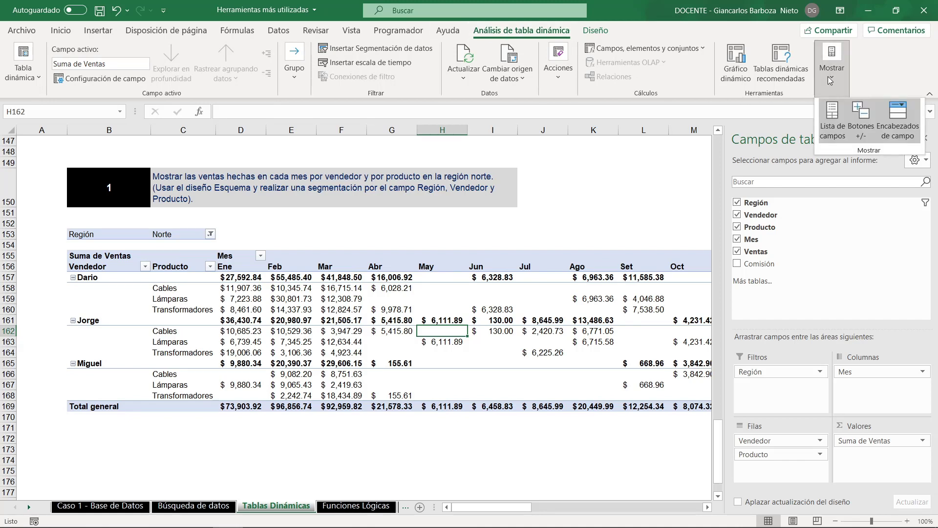
click(831, 134)
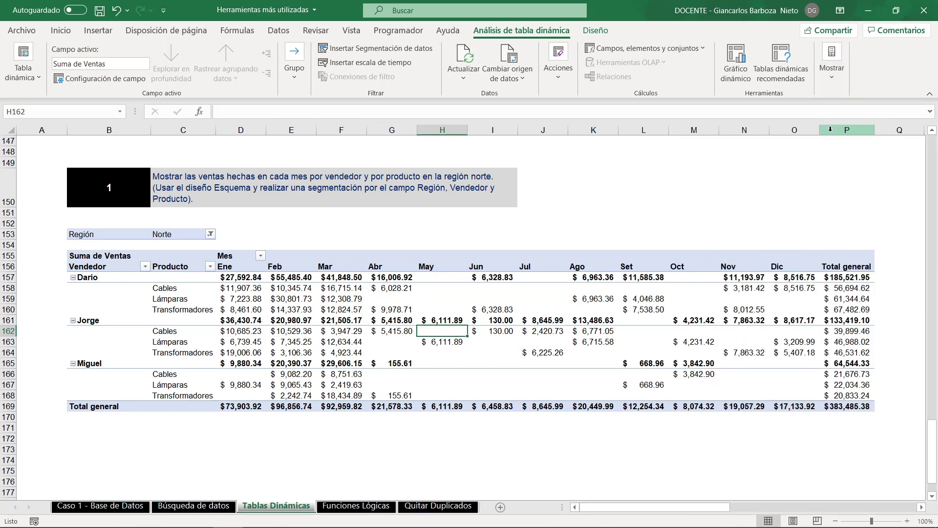
key(Right)
key(Up)
key(Up)
key(Up)
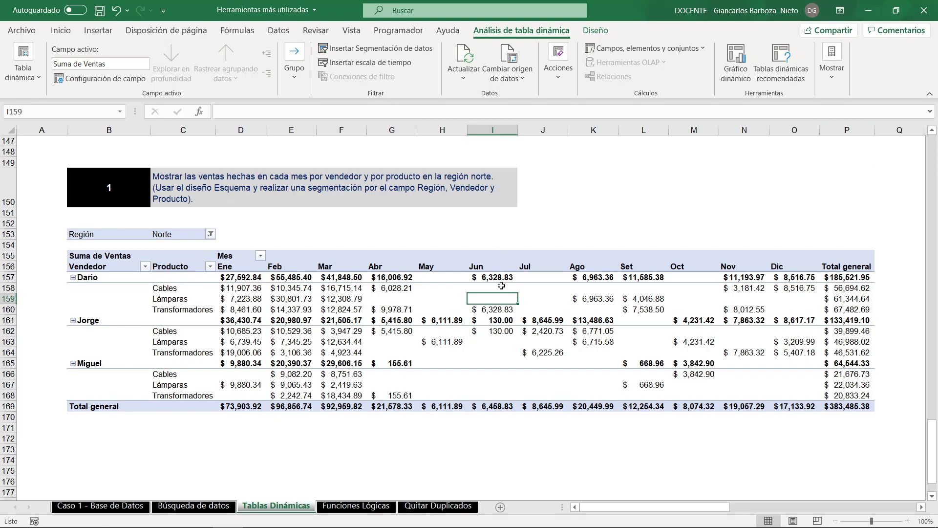
- Insert slicers for the pivot table's Región, Vendedor and Producto fields
mouse_move(392, 296)
click(364, 49)
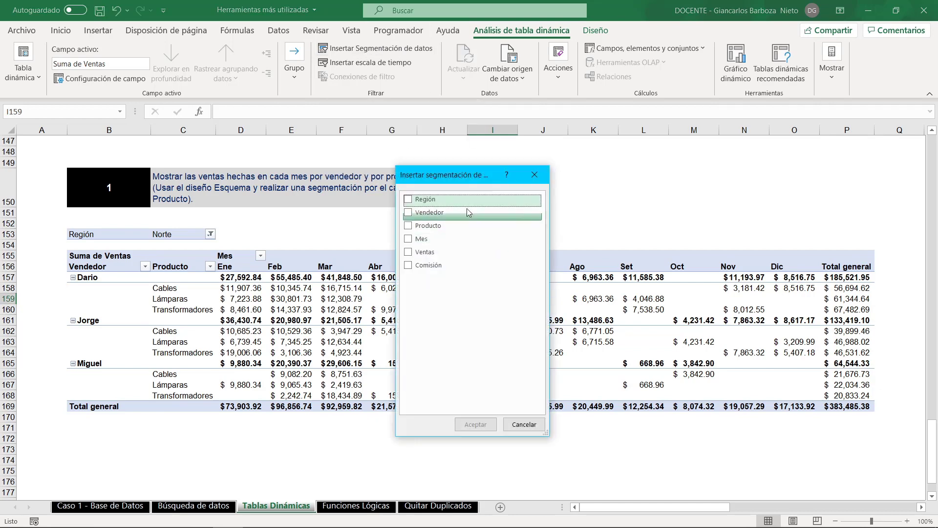
drag(477, 179, 488, 230)
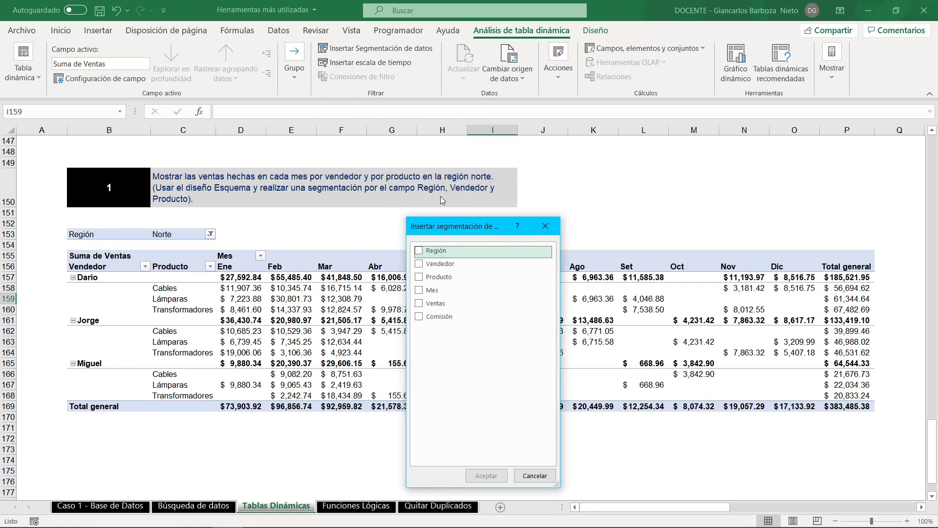
click(421, 255)
click(421, 264)
click(422, 277)
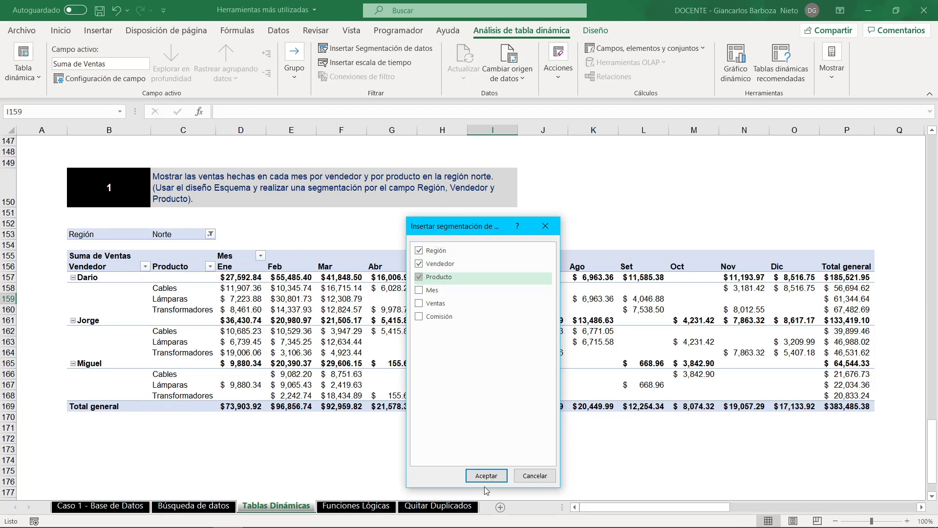
click(486, 476)
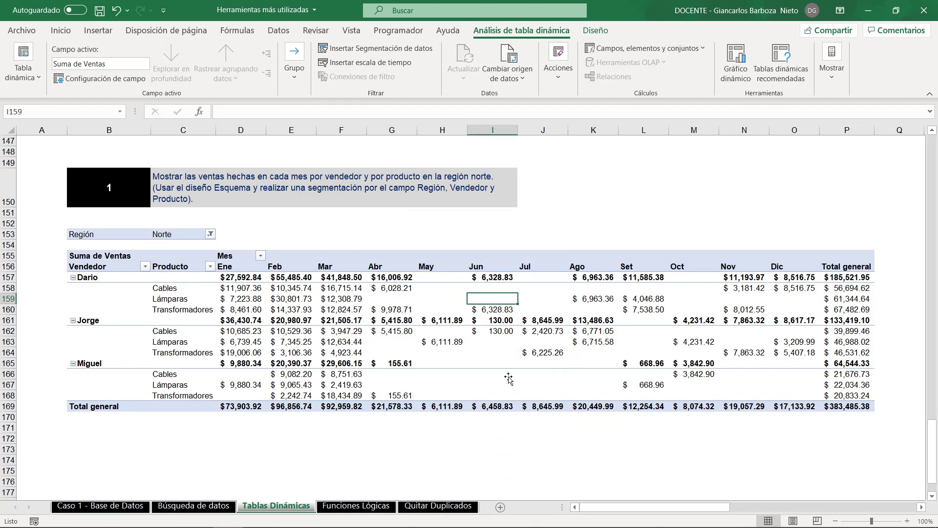
- Spread the three slicers side by side as Región, Vendedor, Producto and shorten the Región slicer to about 2.37 cm high
drag(614, 272, 737, 162)
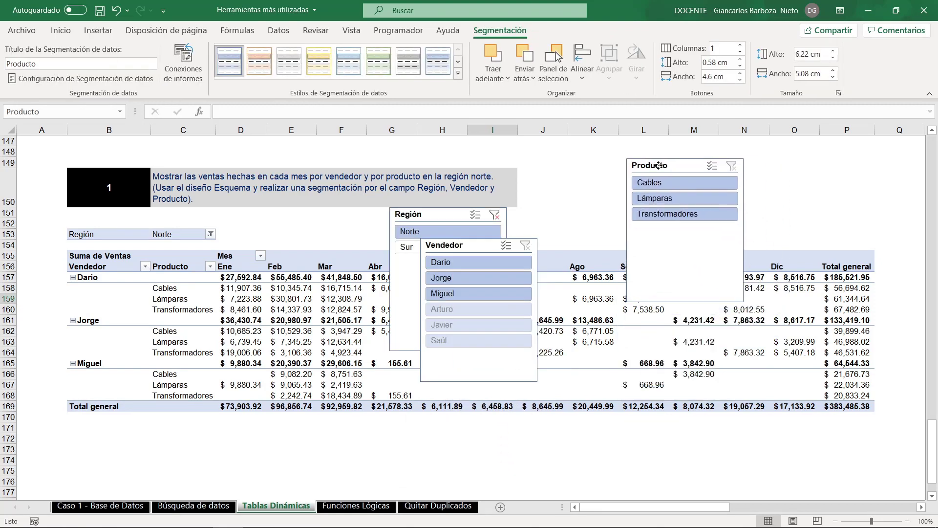
drag(487, 247, 581, 148)
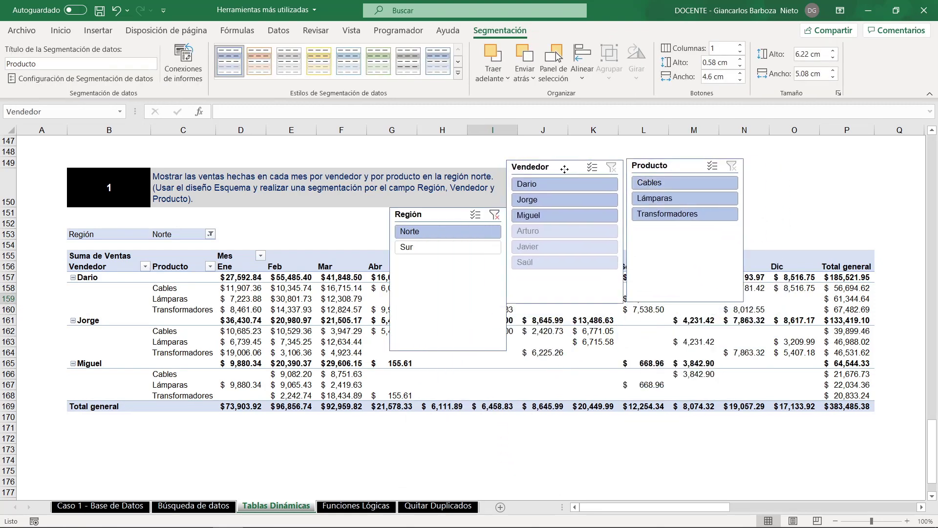
drag(452, 214, 410, 140)
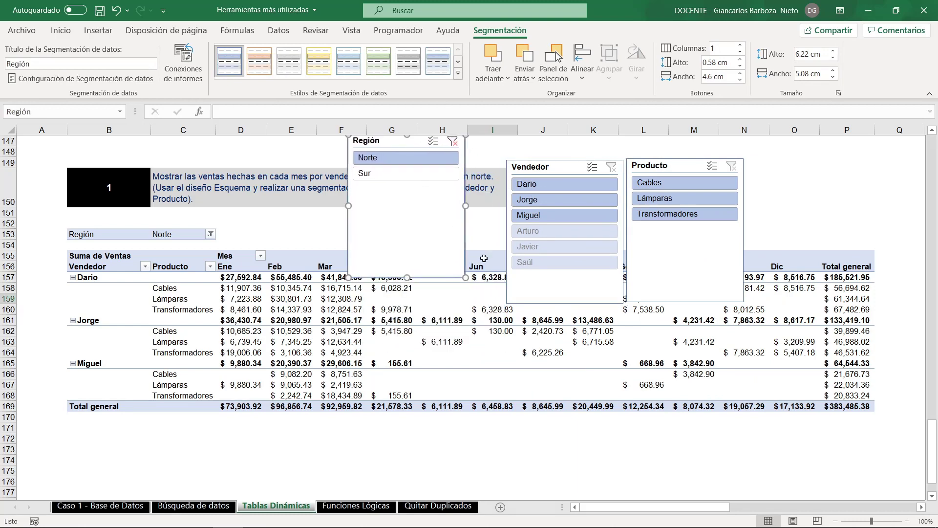
drag(407, 277, 425, 188)
drag(408, 146, 413, 184)
drag(550, 167, 540, 170)
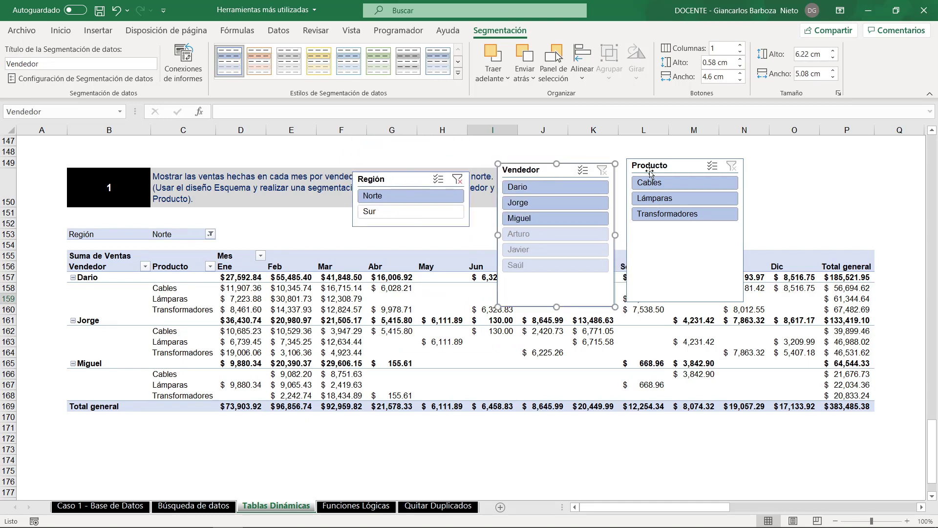
drag(649, 168, 677, 167)
mouse_move(540, 176)
mouse_down()
mouse_move(534, 160)
mouse_move(537, 176)
mouse_up()
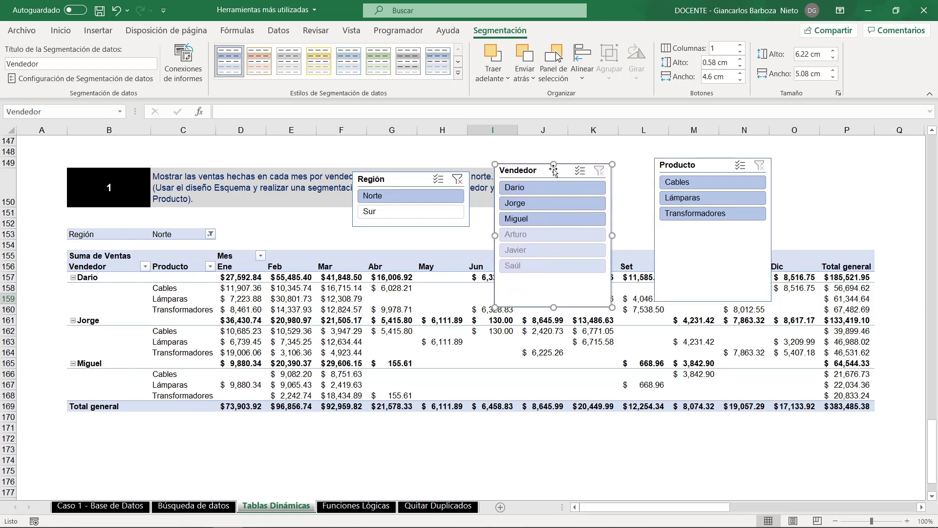
- Arrange the Vendedor slicer's buttons in 2 columns and resize it to about 3.28 cm high by 5.25 cm wide
click(740, 46)
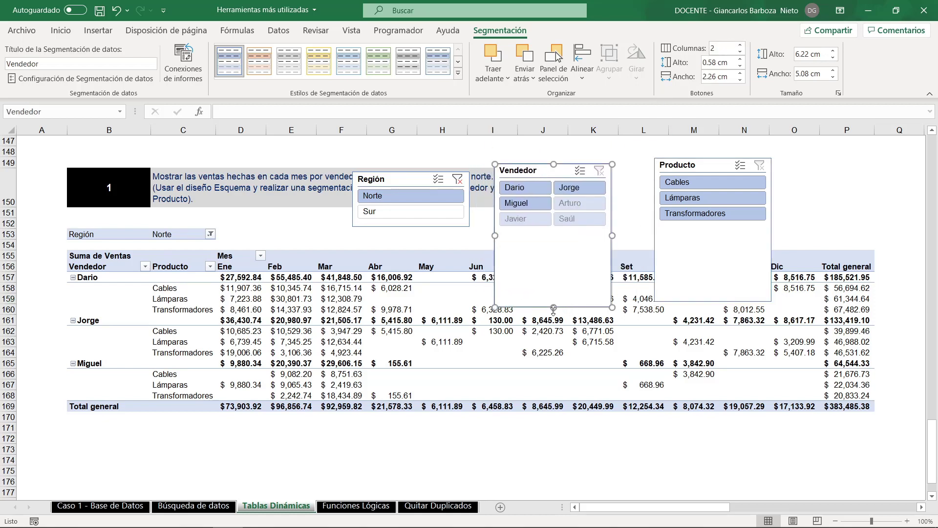
drag(554, 306, 569, 236)
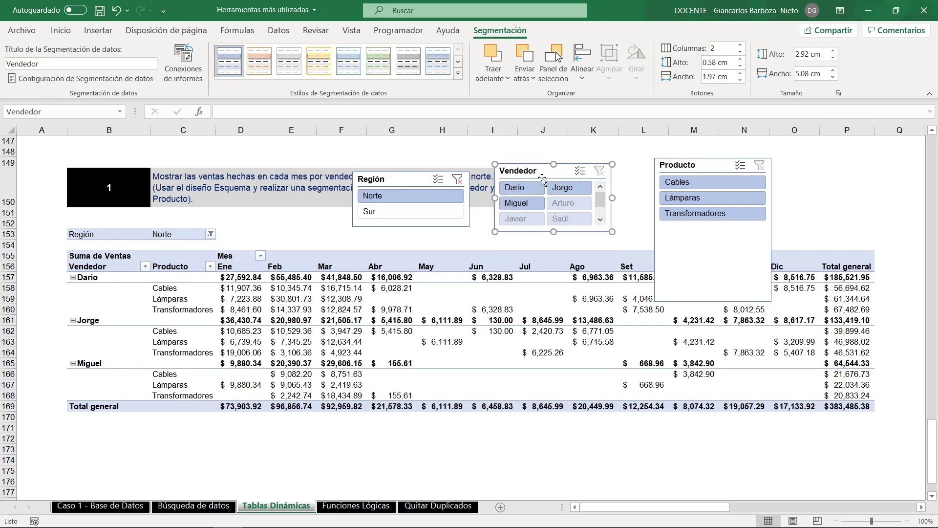
drag(537, 164, 553, 162)
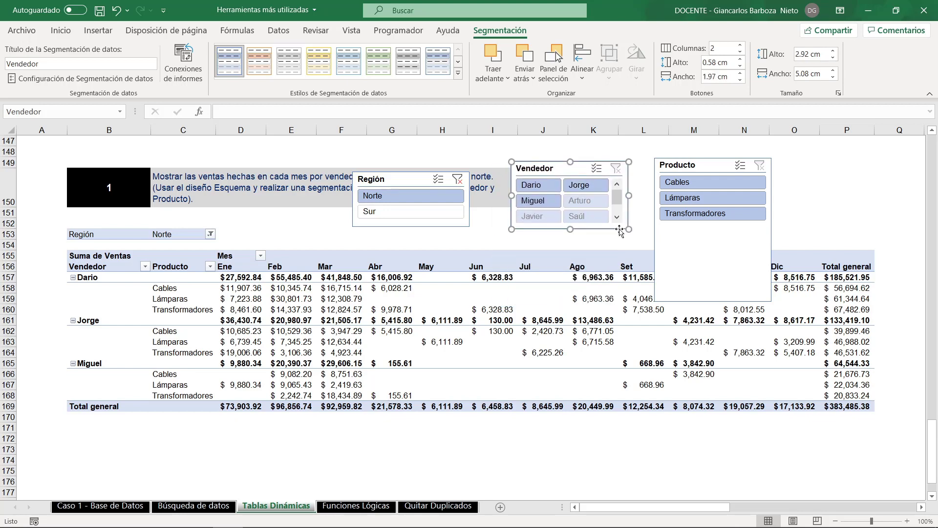
drag(629, 229, 633, 237)
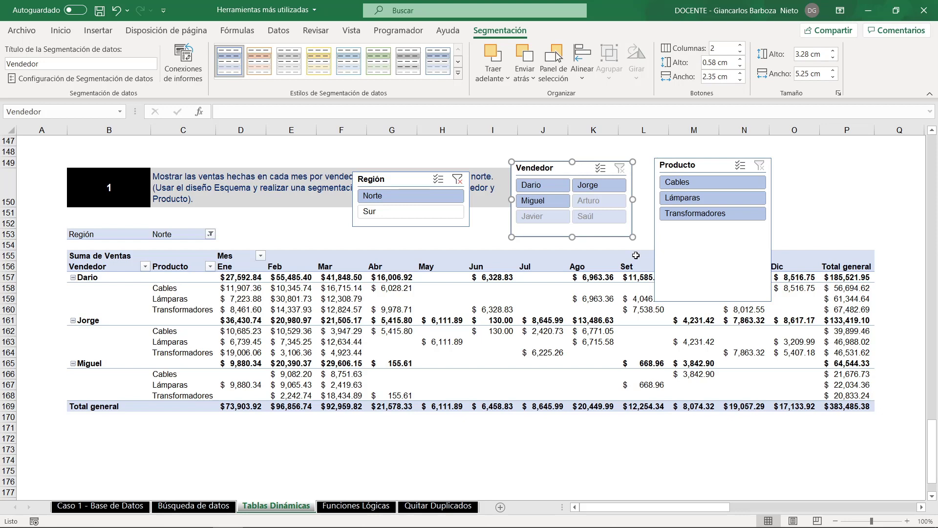
- Arrange the Región slicer's buttons in 2 columns, shorten it to about 1.65 cm high and place it just below the exercise text
click(387, 170)
click(388, 179)
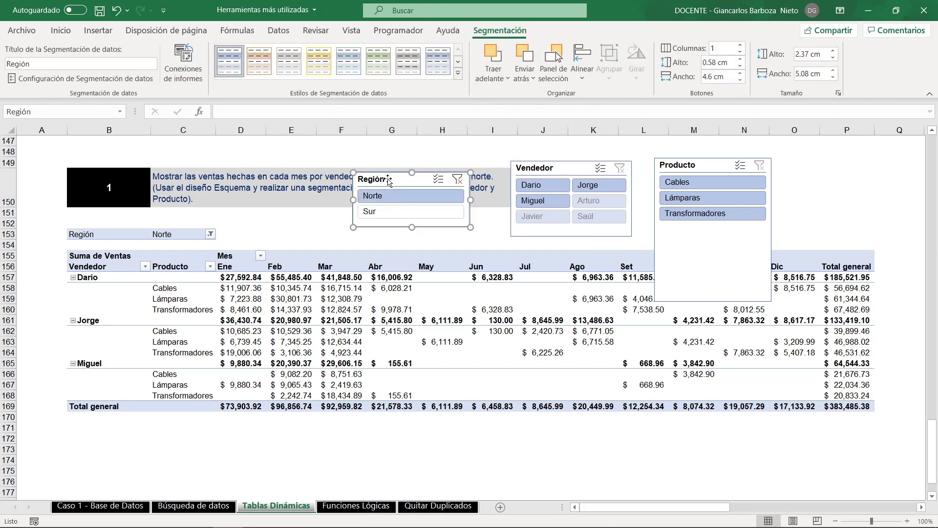
click(741, 44)
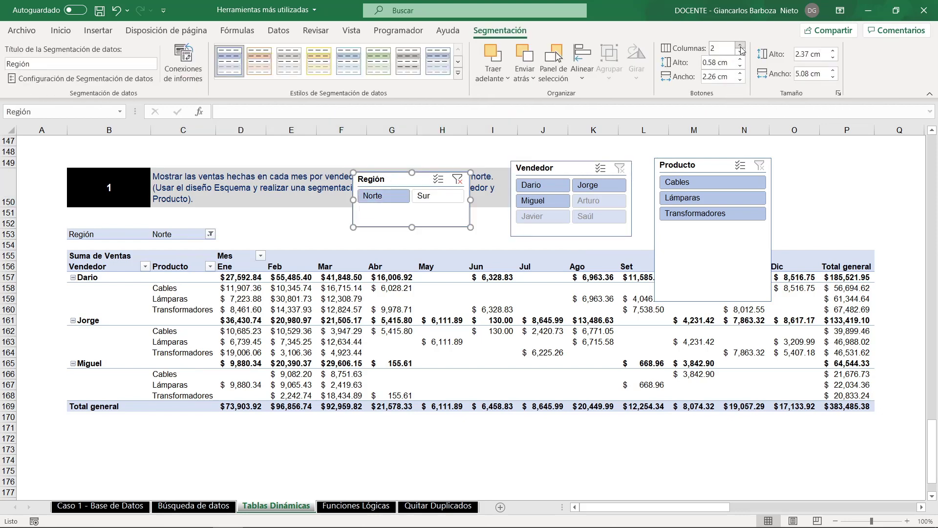
drag(412, 227, 426, 215)
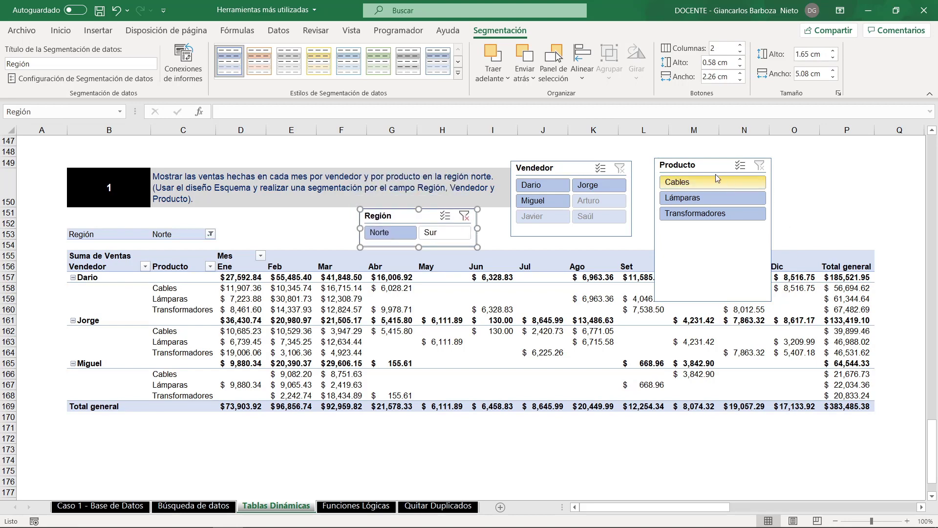
- Arrange the Producto slicer's buttons in 2 columns, resize it to about 2.27 by 6.77 cm and place it beside the Vendedor slicer
click(699, 167)
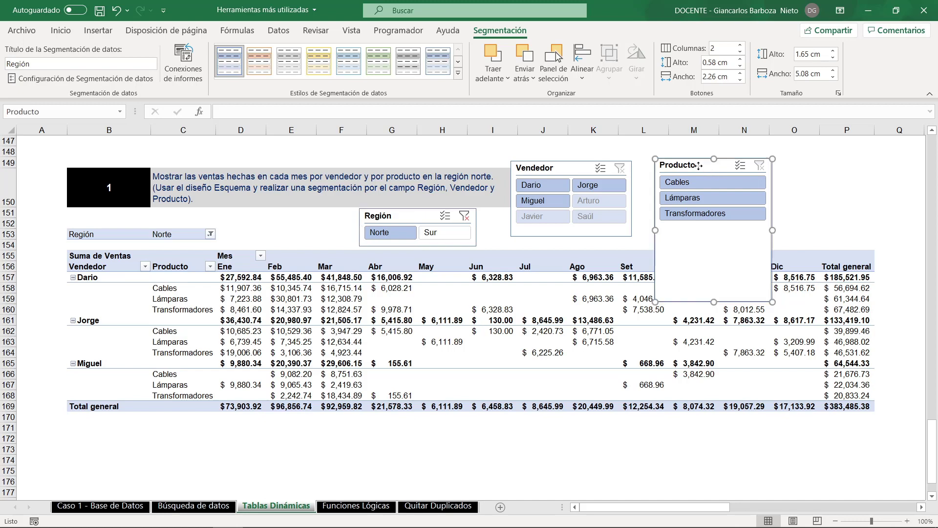
click(740, 45)
drag(715, 301, 725, 211)
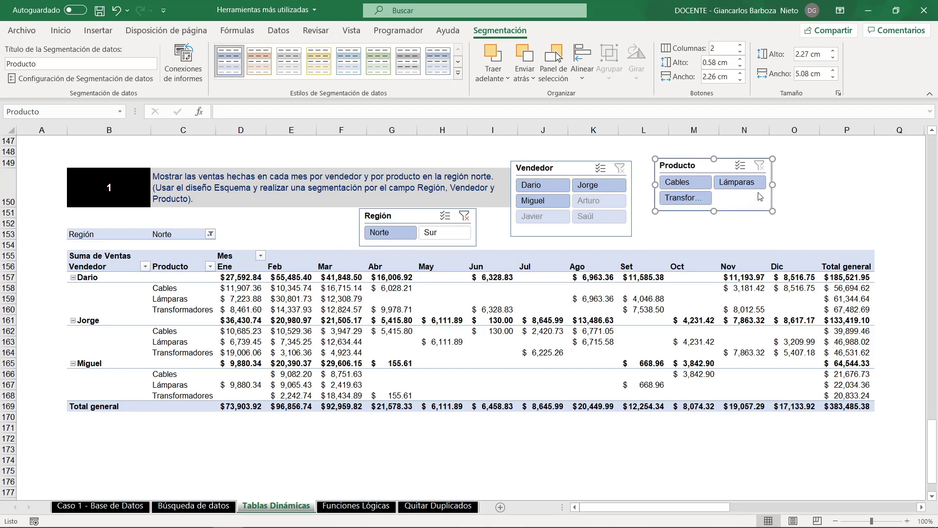
drag(773, 185, 734, 188)
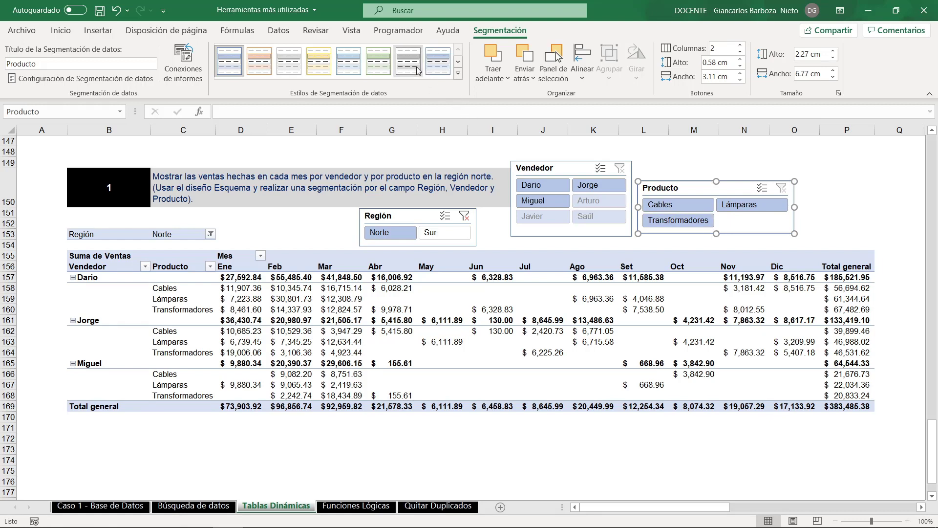
- Apply solid dark slicer styles: green to Producto, blue to Vendedor and orange to Región
click(458, 73)
click(378, 134)
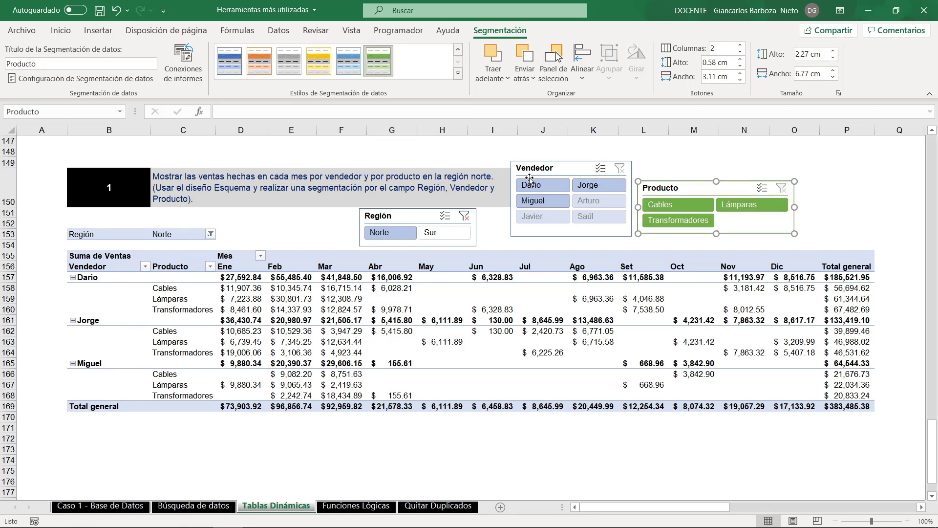
click(534, 175)
click(319, 61)
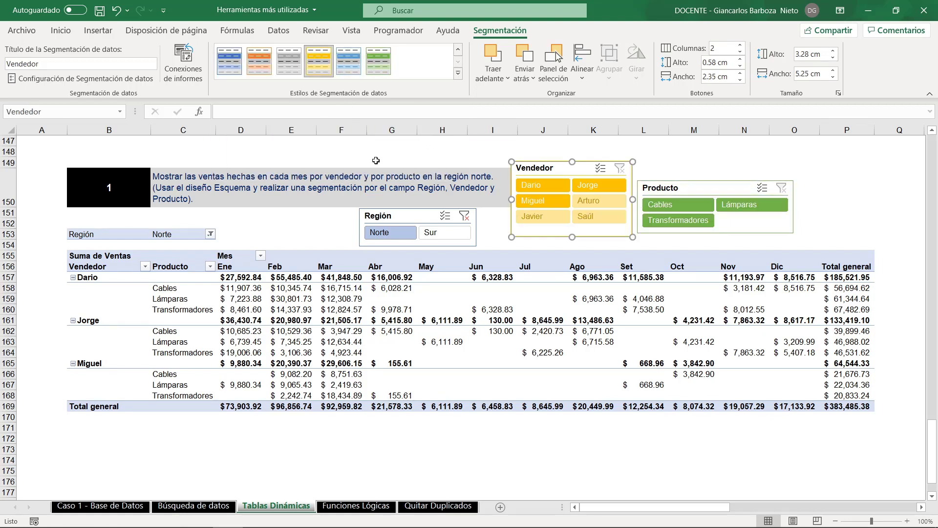
click(356, 68)
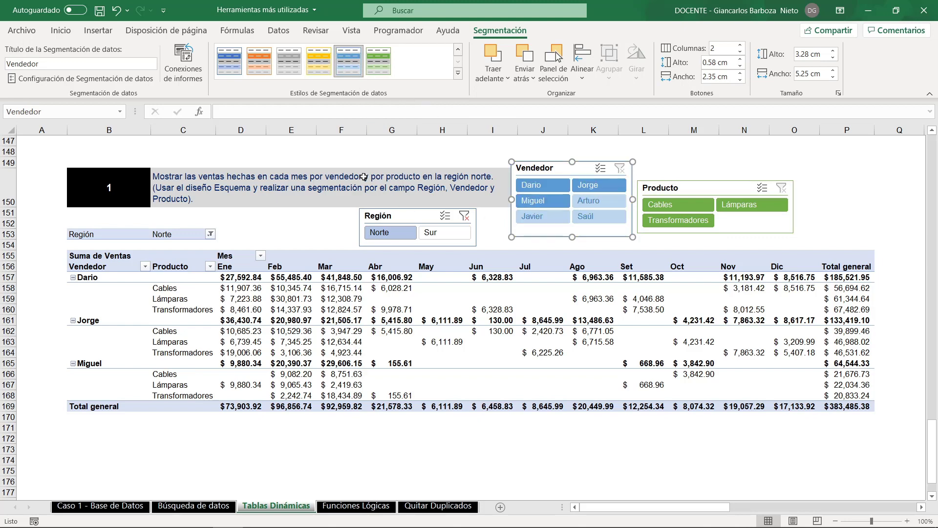
click(381, 216)
click(264, 73)
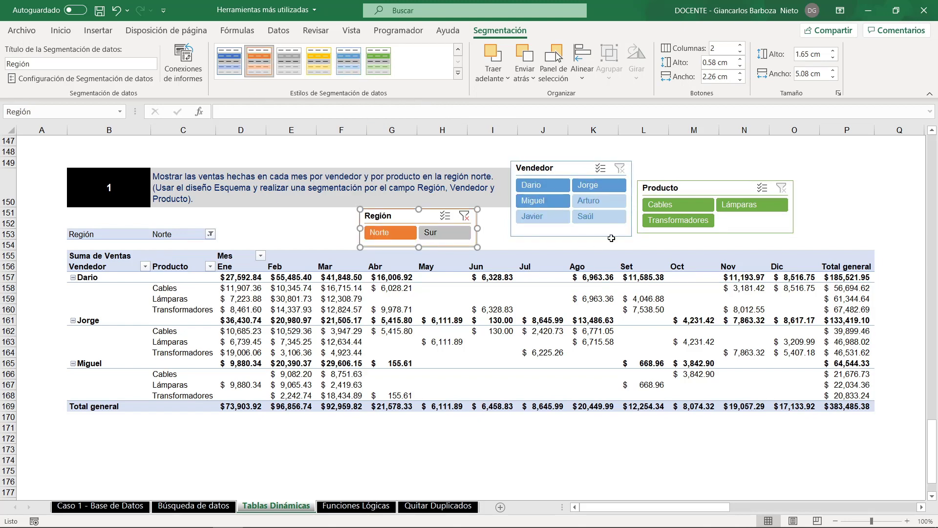
- Filter the pivot table to the first seller in the Vendedor slicer and to Cables in the Producto slicer
click(567, 168)
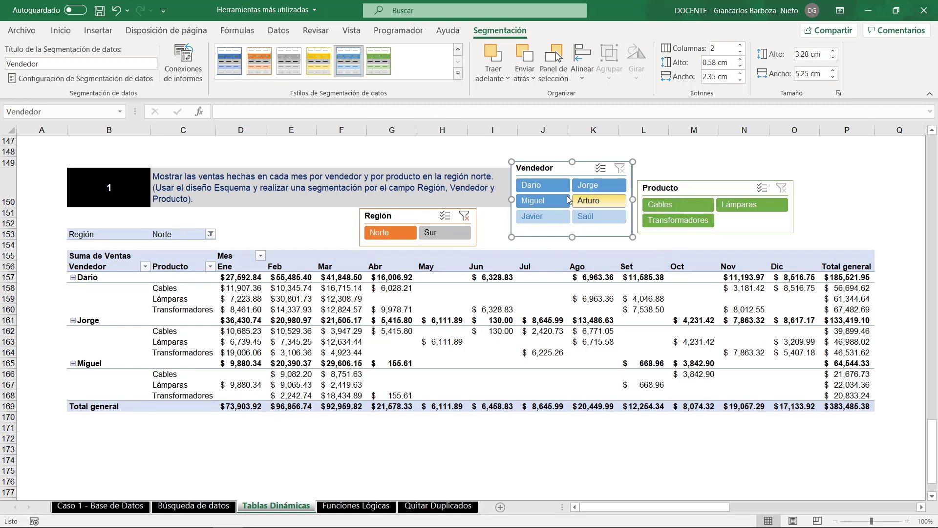
click(543, 184)
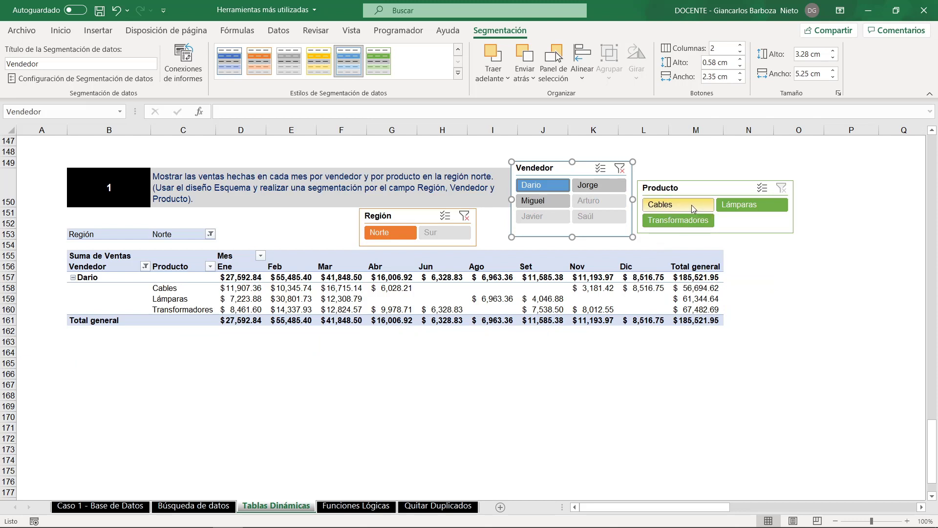
click(672, 205)
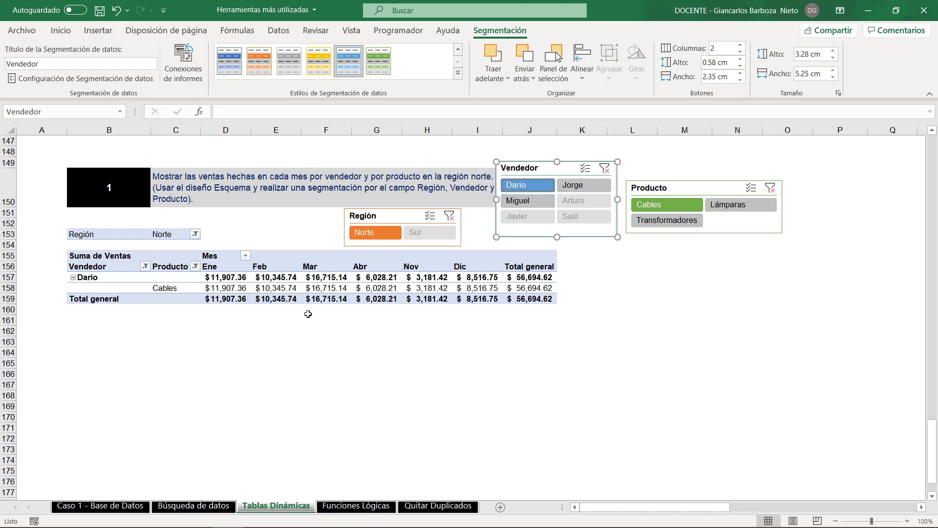
- On the Funciones Lógicas sheet, calculate the first employee's age in F9 with =SIFECHA(E9;HOY();"Y")
key(ctrl+Page_Down)
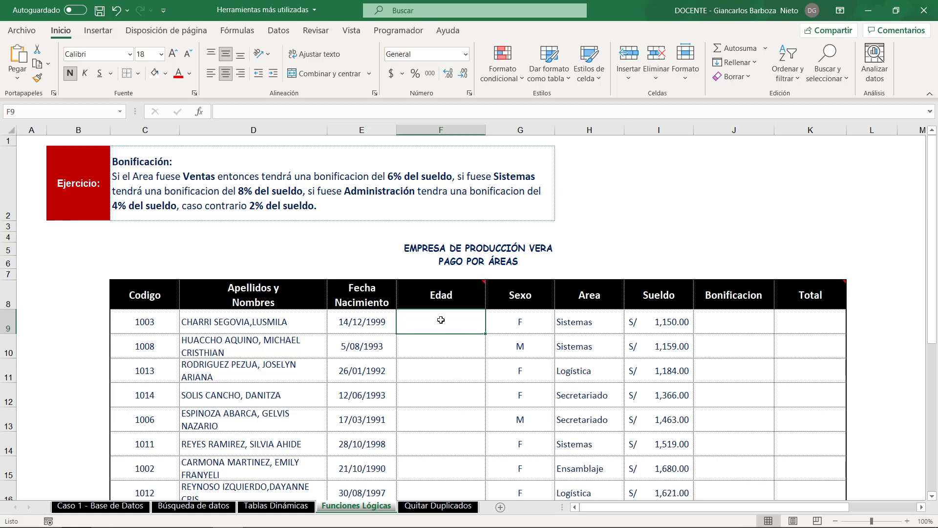
text(=SIFEC)
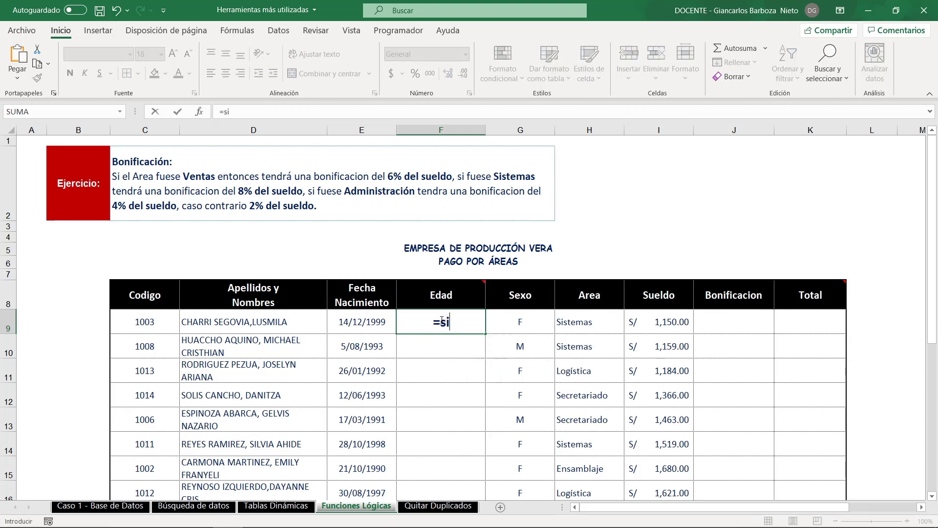
text(HA()
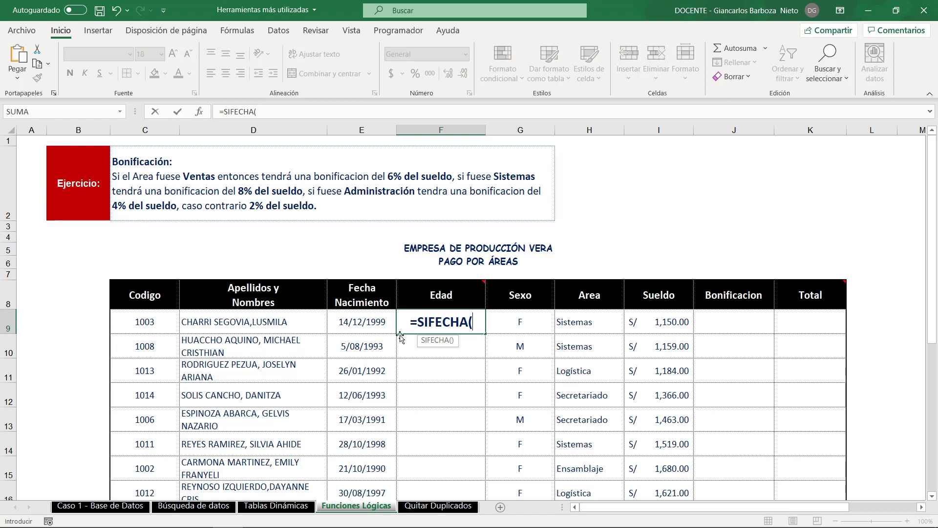
click(373, 323)
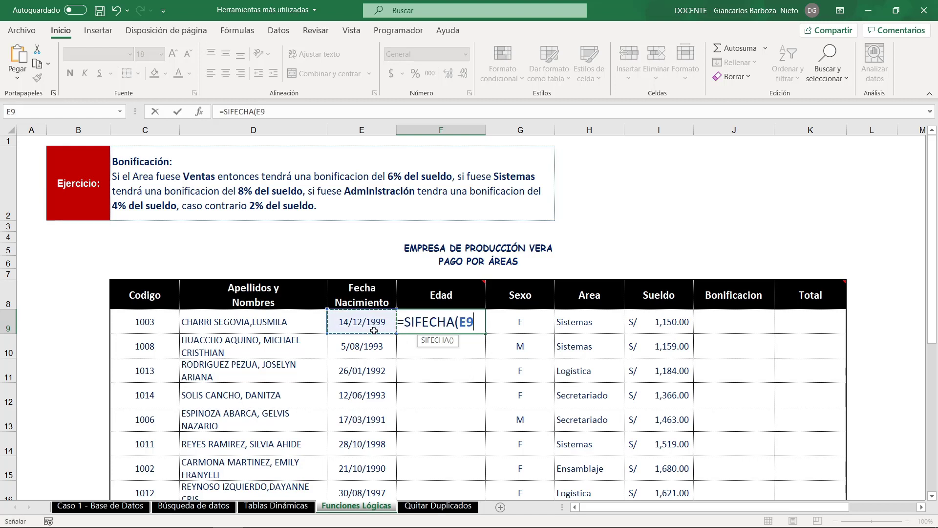
text(;)
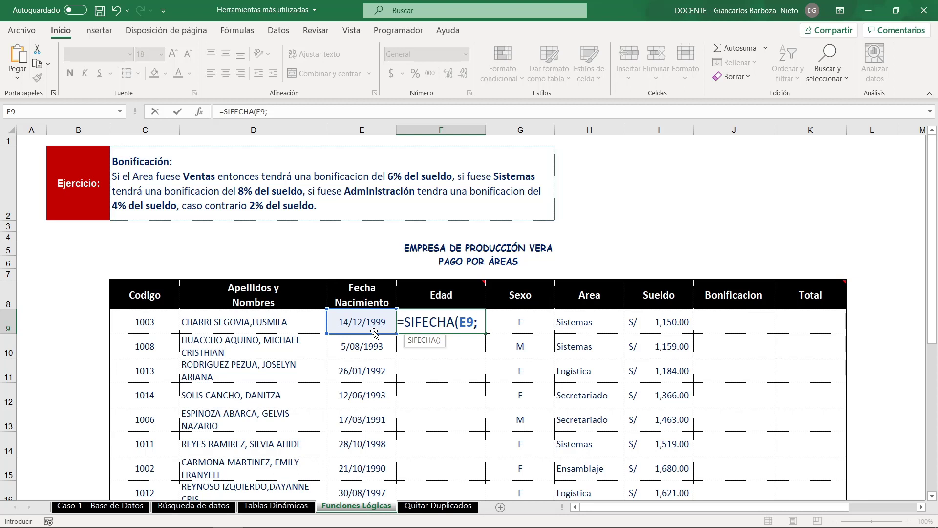
text(HOY())
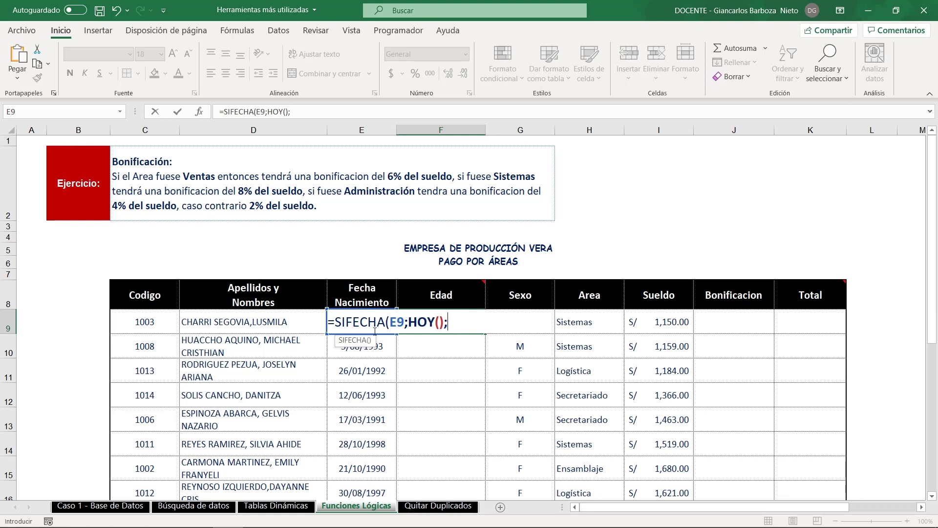
text("Y)
text())
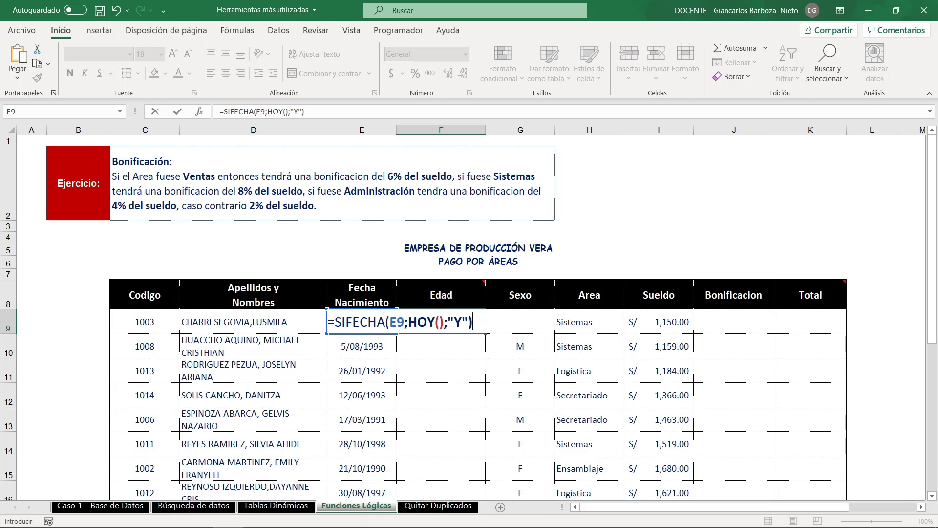
key(Return)
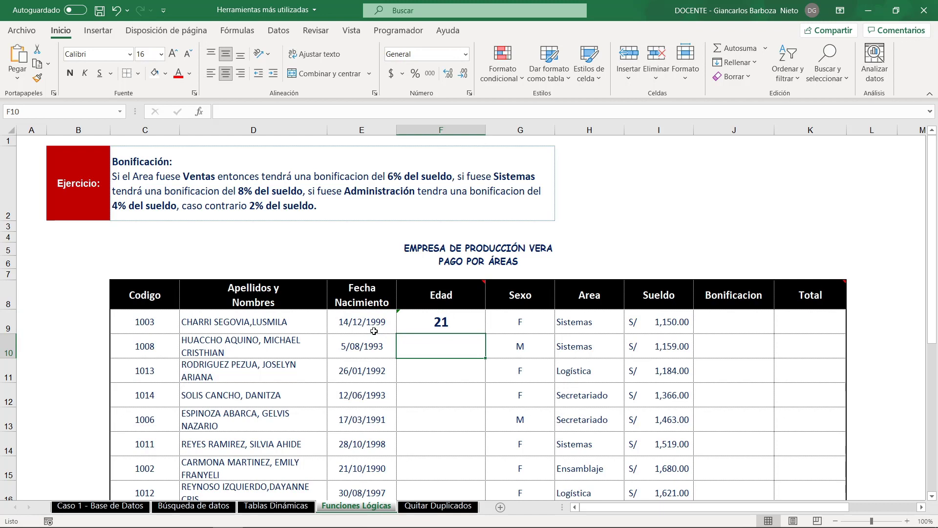
- Fill the age formula from F9 down the Edad column to row 24 and check the filled rows
click(463, 319)
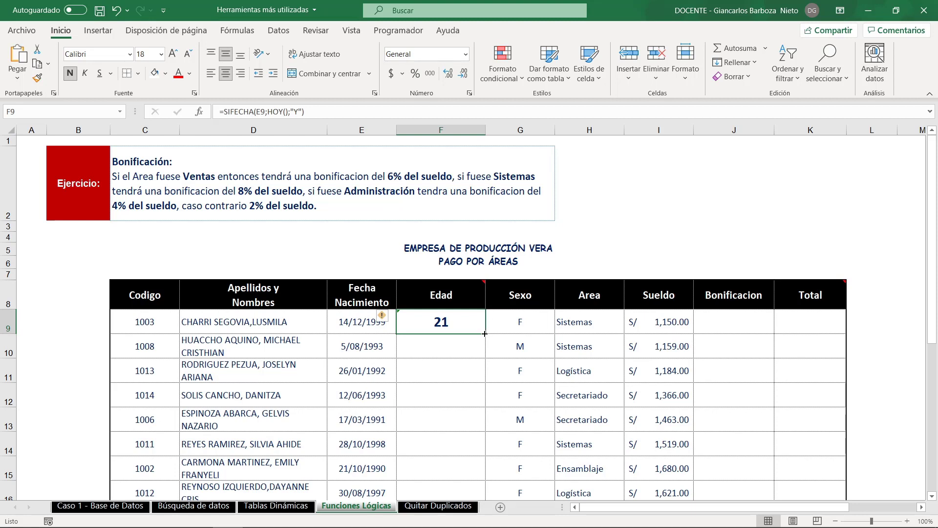
double_click(485, 334)
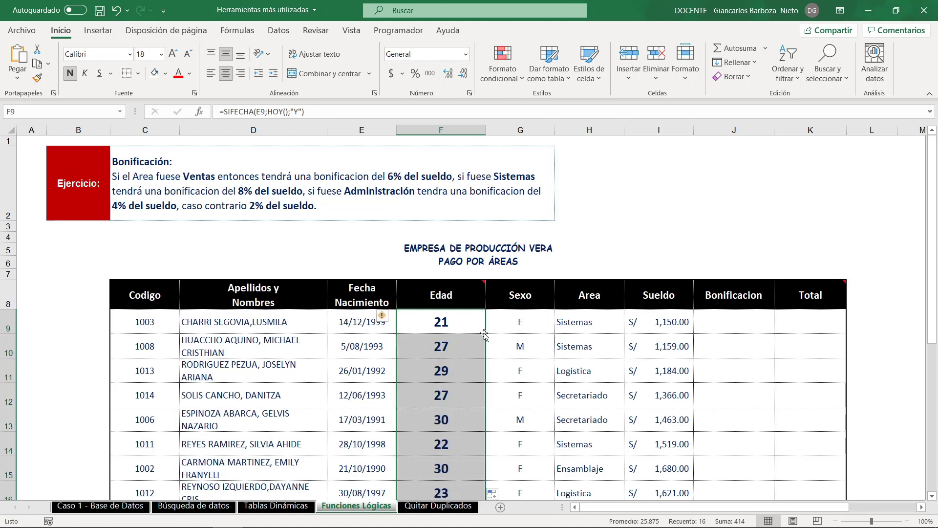
scroll(469, 354, down, 1)
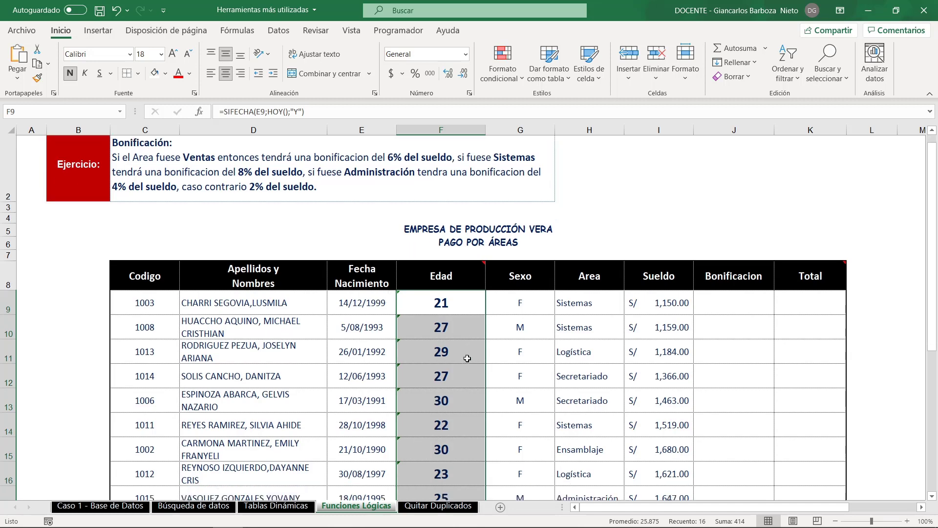
scroll(467, 359, down, 3)
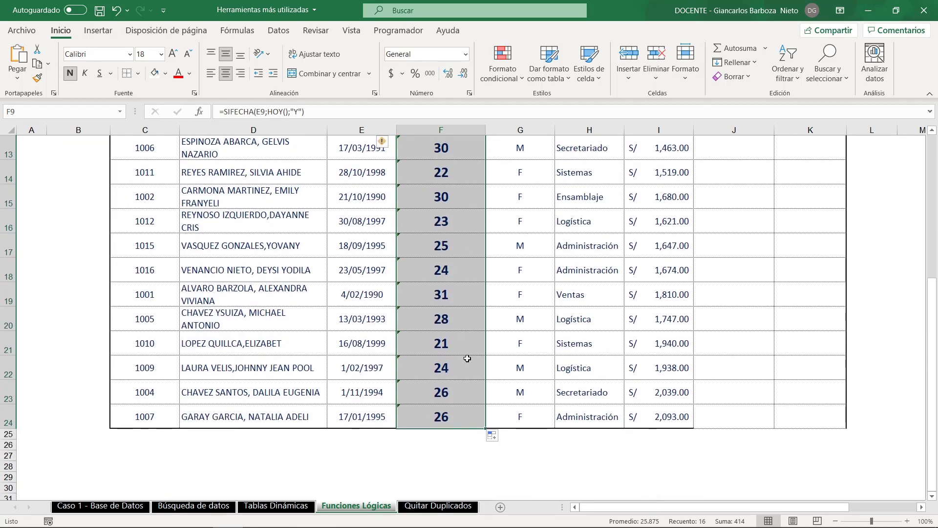
scroll(468, 359, up, 2)
scroll(468, 359, up, 2)
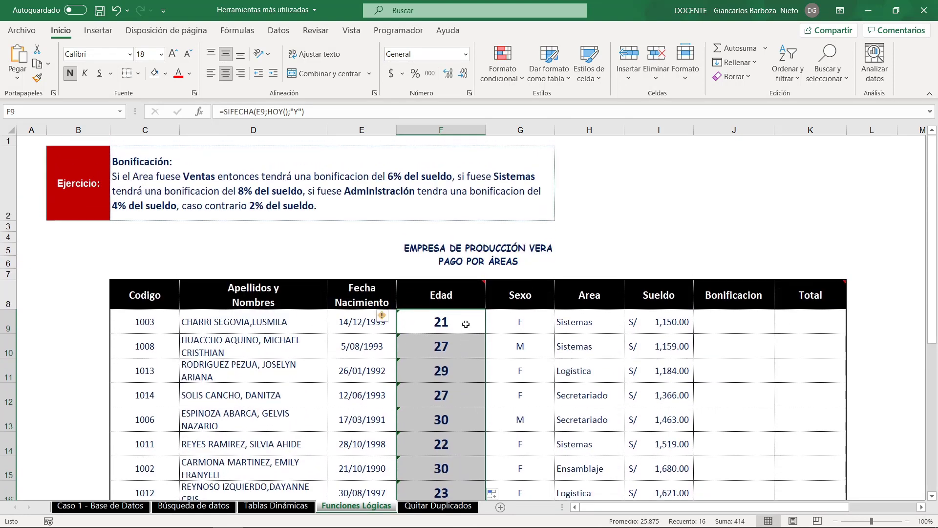
- Start the bonus formula in J9 with =SI(H9="Ventas";6%*I9 for the Ventas area
click(744, 326)
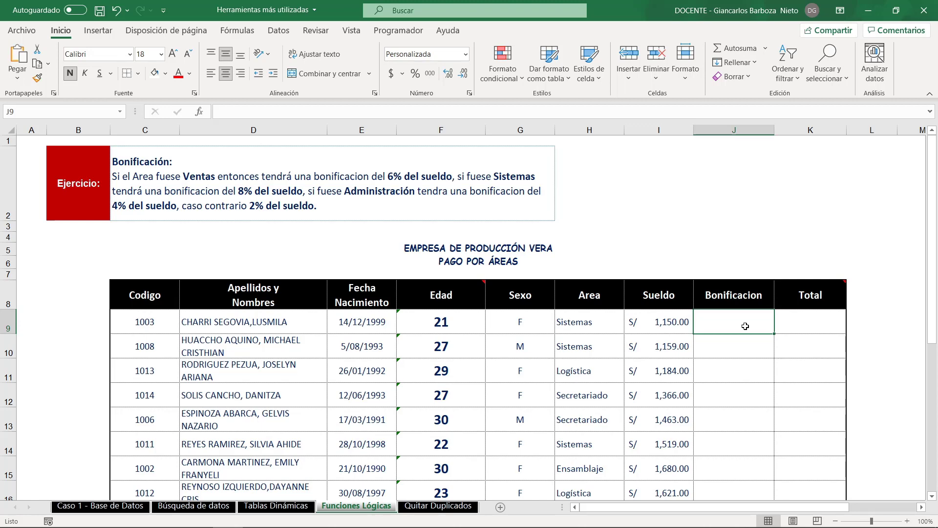
text(=SI()
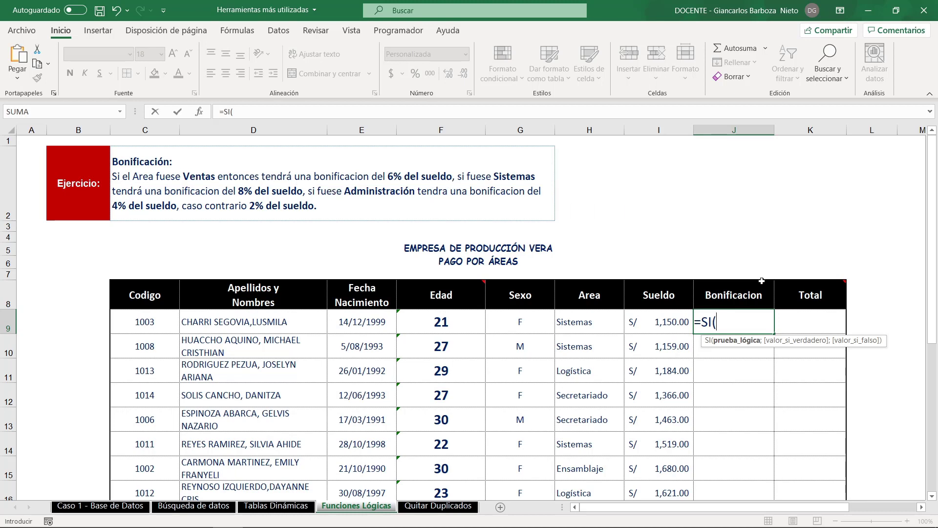
click(600, 325)
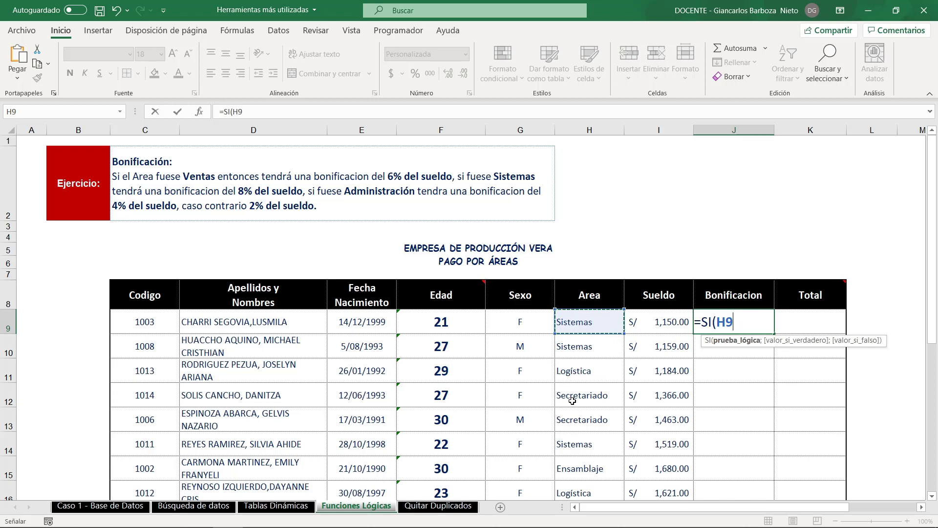
text(=)
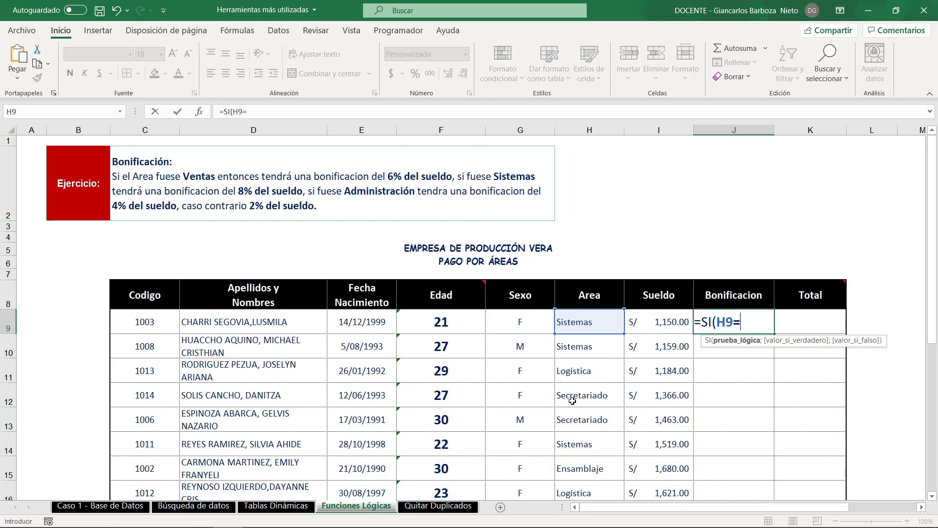
text("Ventas")
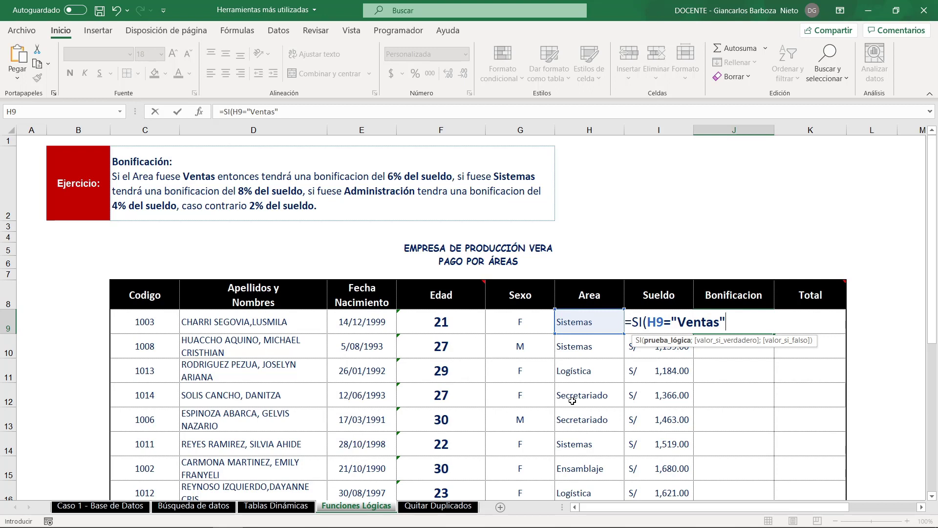
text(;)
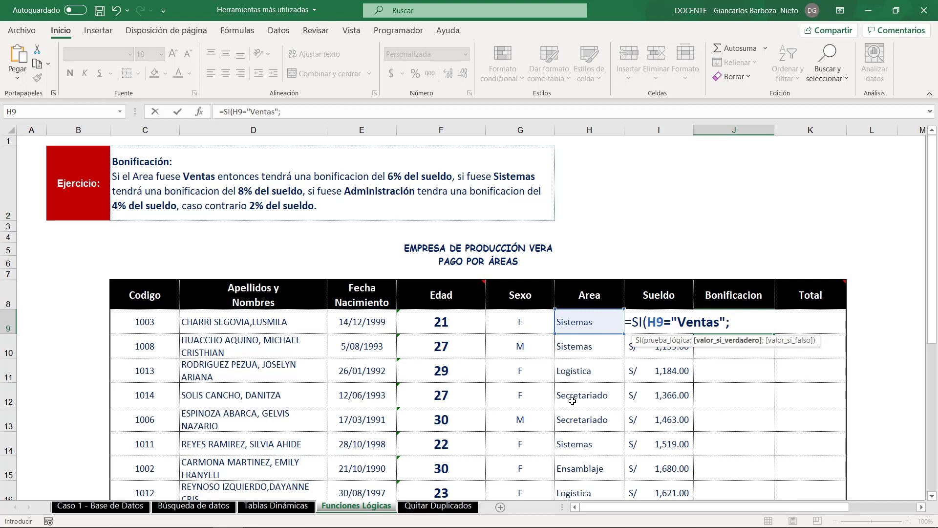
text(6%*I)
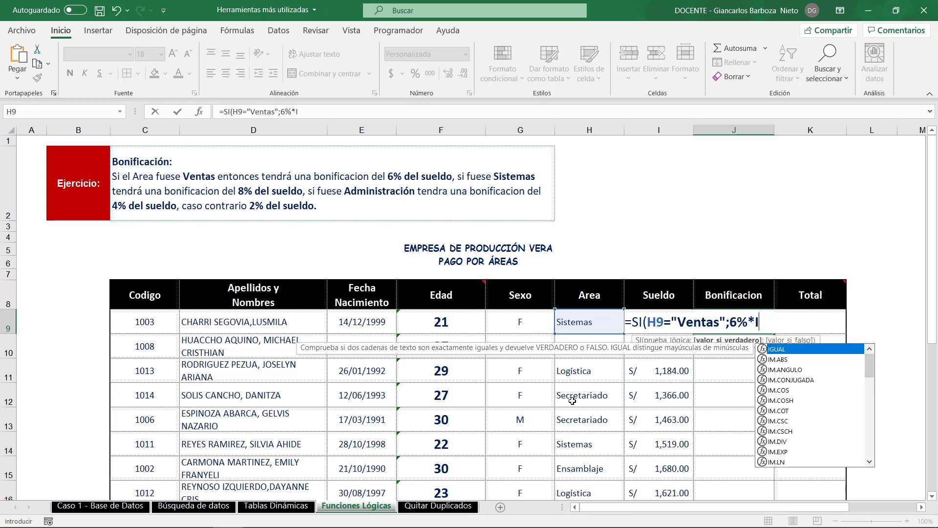
text(9)
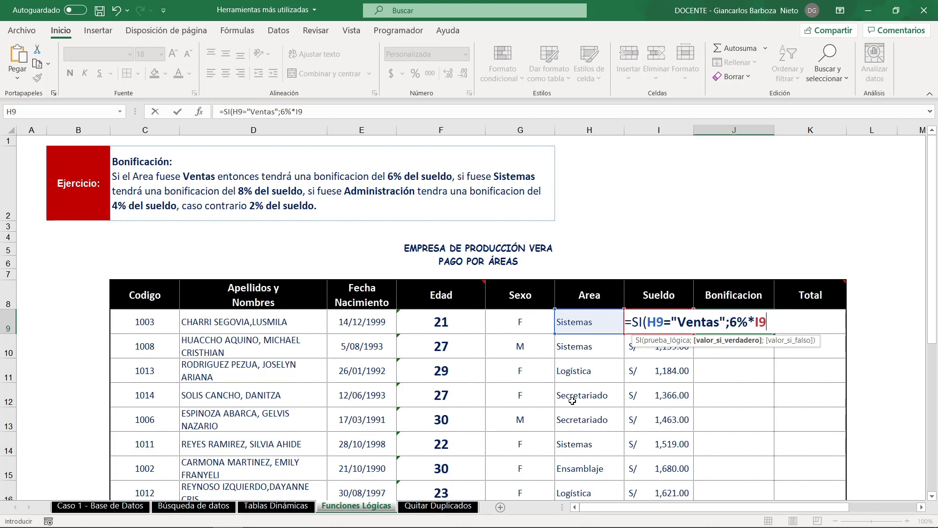
- Nest a second condition in the J9 formula as its false value: SI(H9="Sistemas";8%*I9
text(;)
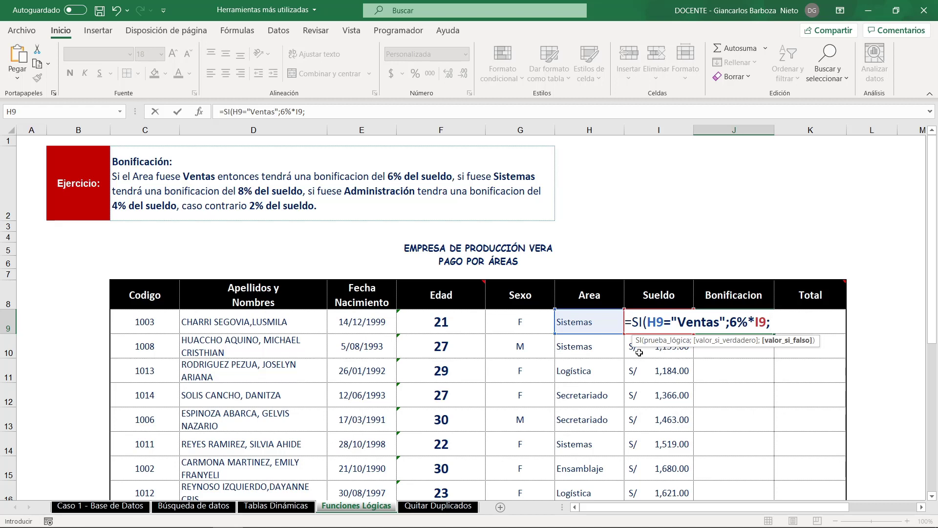
text(SI()
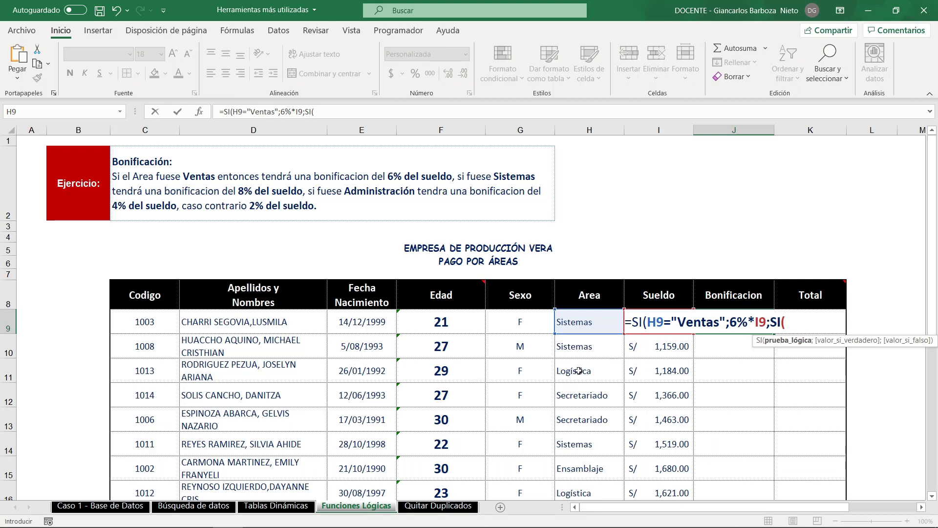
click(571, 326)
text(="SIstemas)
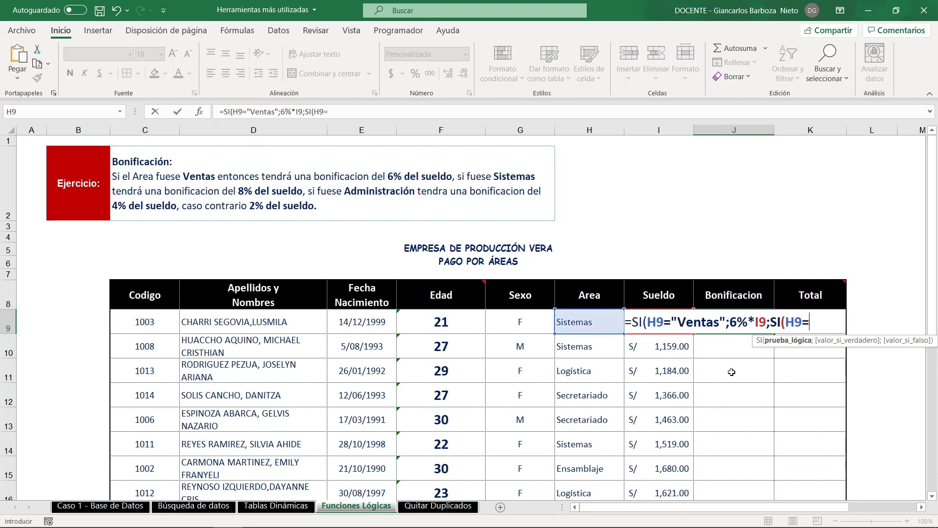
key(BackSpace)
key(BackSpace)
key(BackSpace)
key(BackSpace)
key(BackSpace)
key(BackSpace)
key(BackSpace)
text(istemas";)
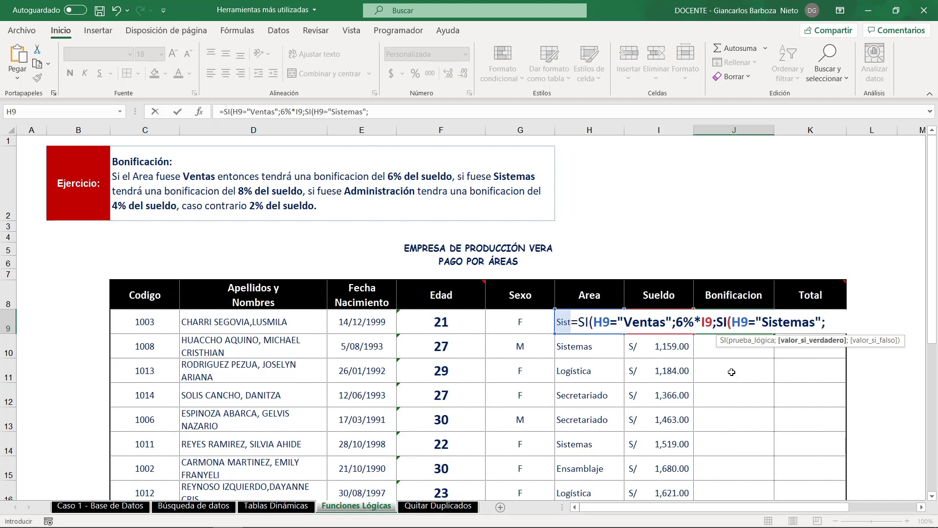
text(8%*I9)
drag(575, 335, 856, 338)
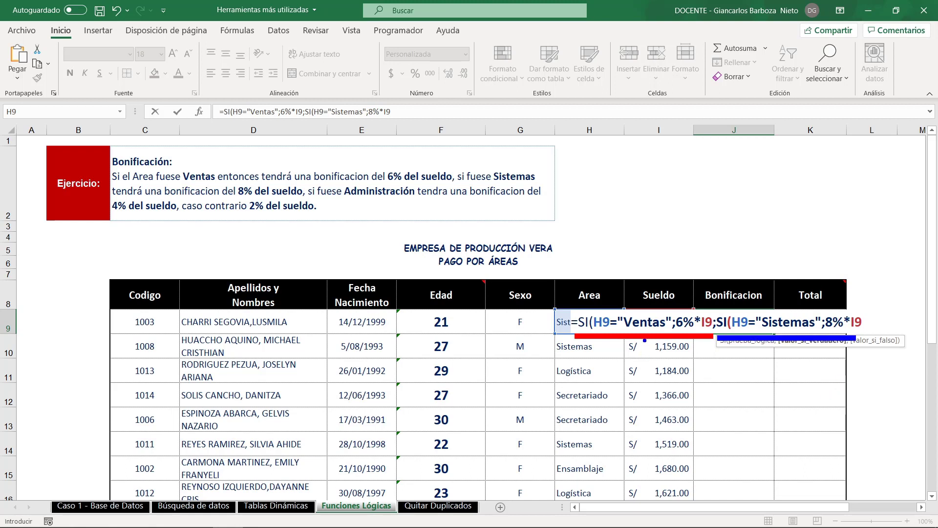
drag(645, 340, 645, 459)
drag(788, 316, 787, 161)
drag(684, 315, 683, 205)
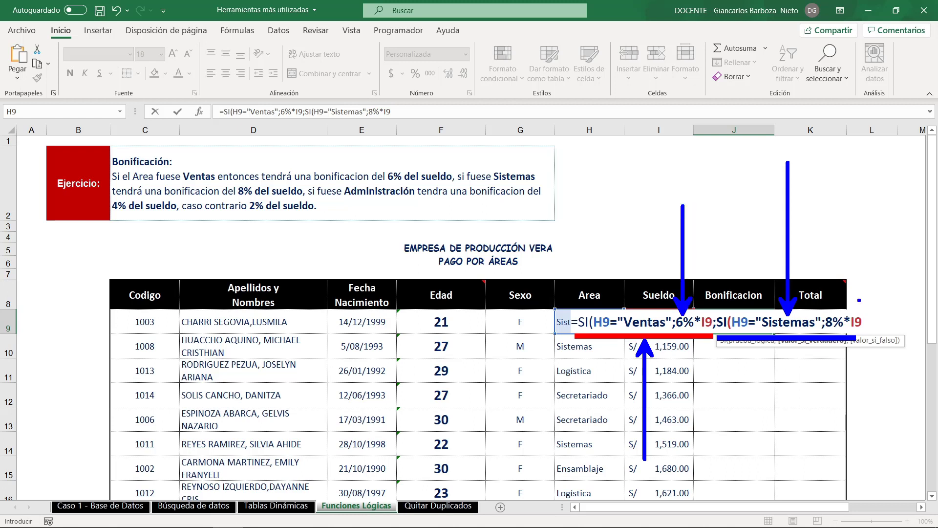
drag(826, 315, 837, 268)
key(Escape)
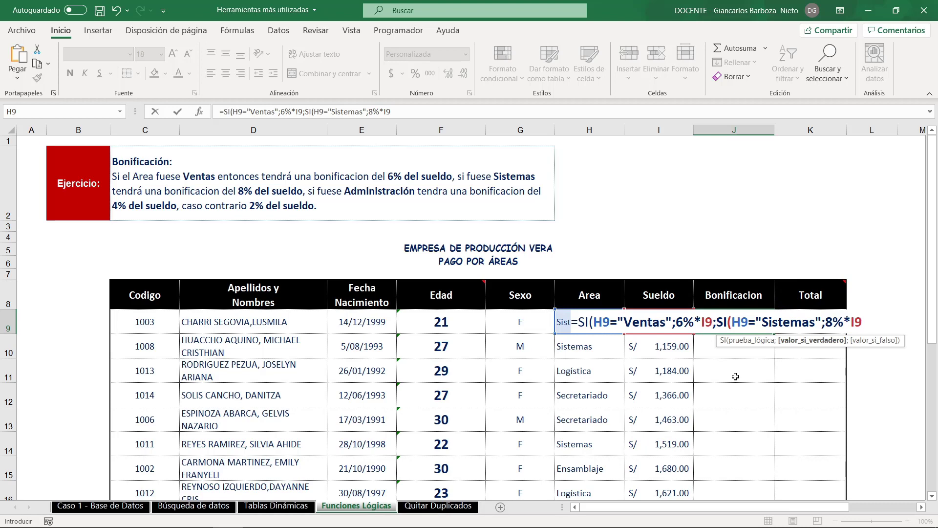
- Nest a third condition in the J9 formula as the next false value: SI(H9="Administración";4%*I9
text(;SI()
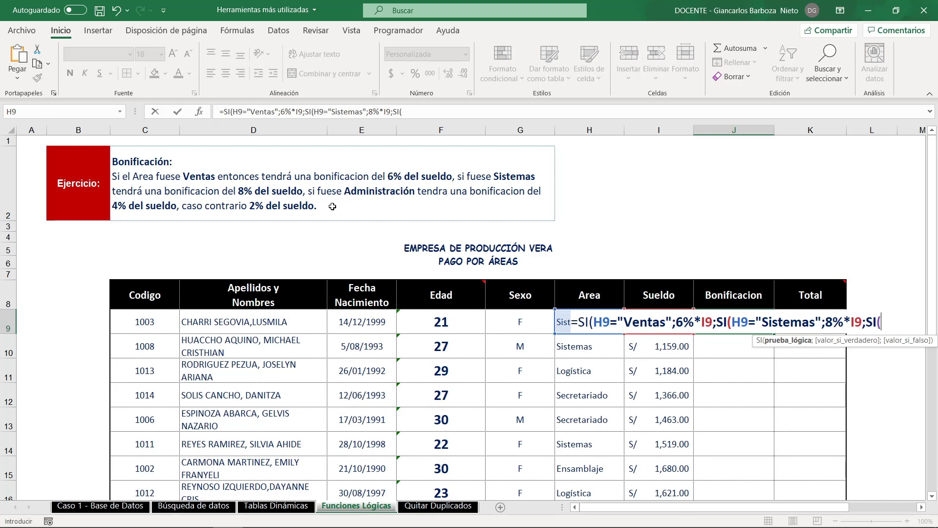
click(562, 323)
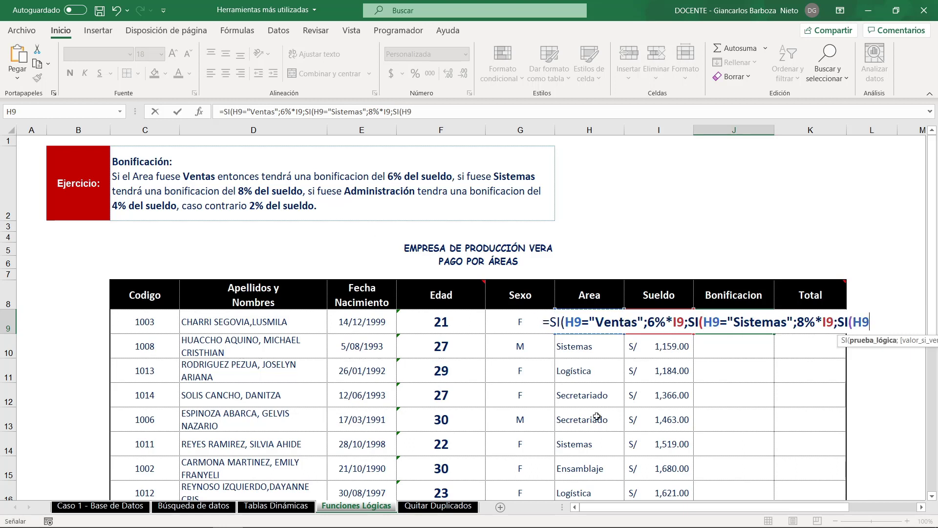
text(=)
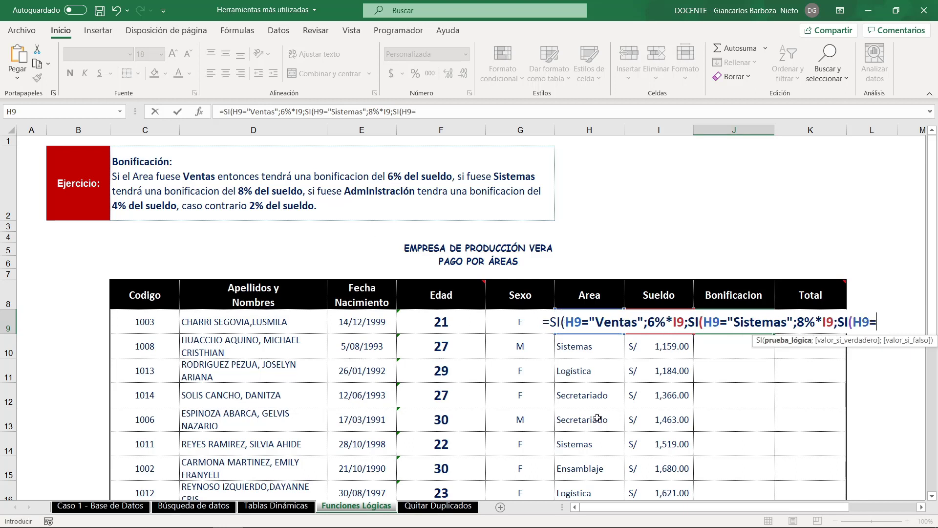
text("Administra)
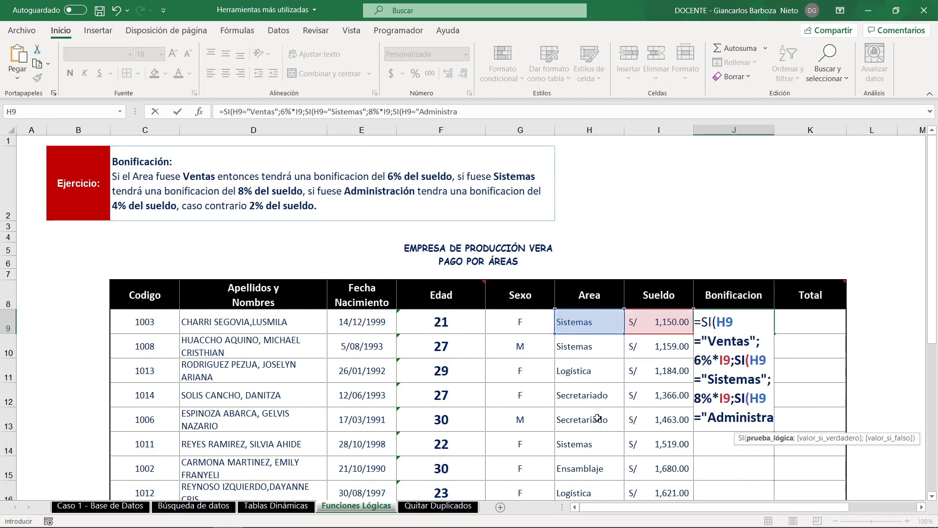
text(ción")
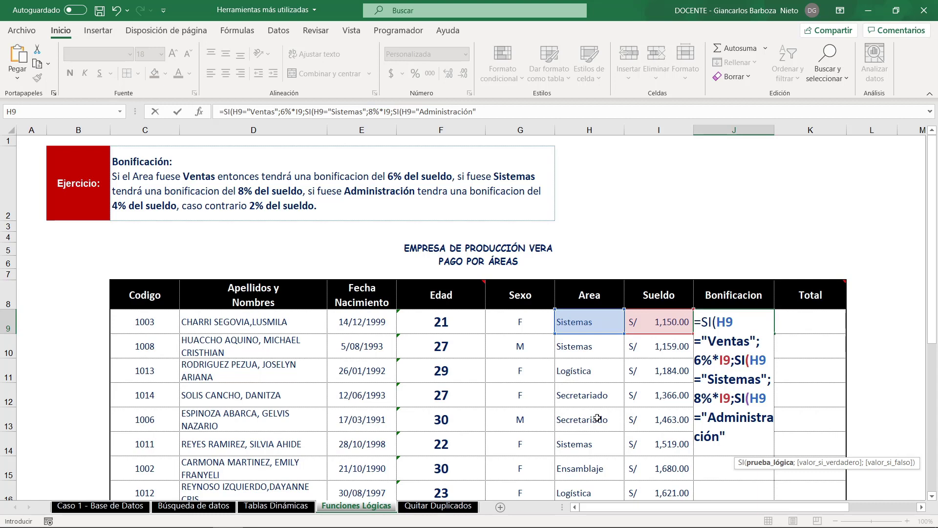
text(;)
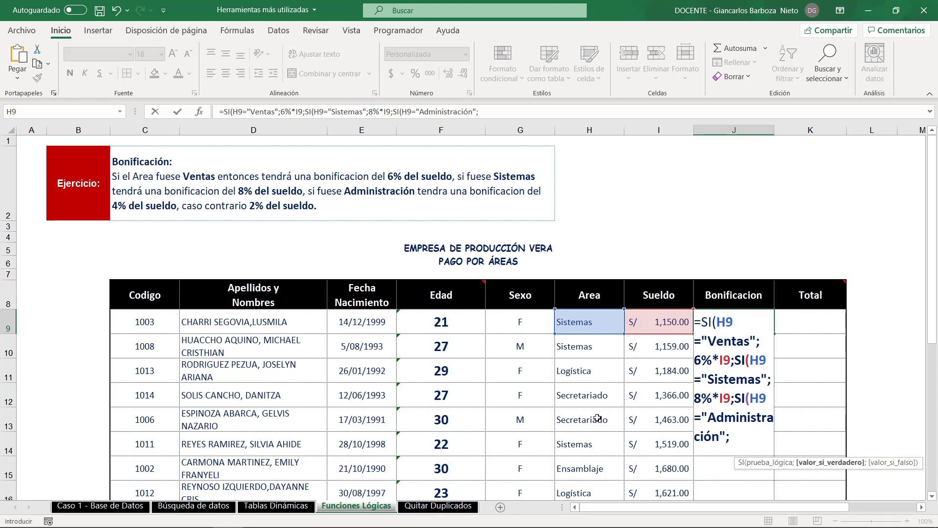
text(4%*I9)
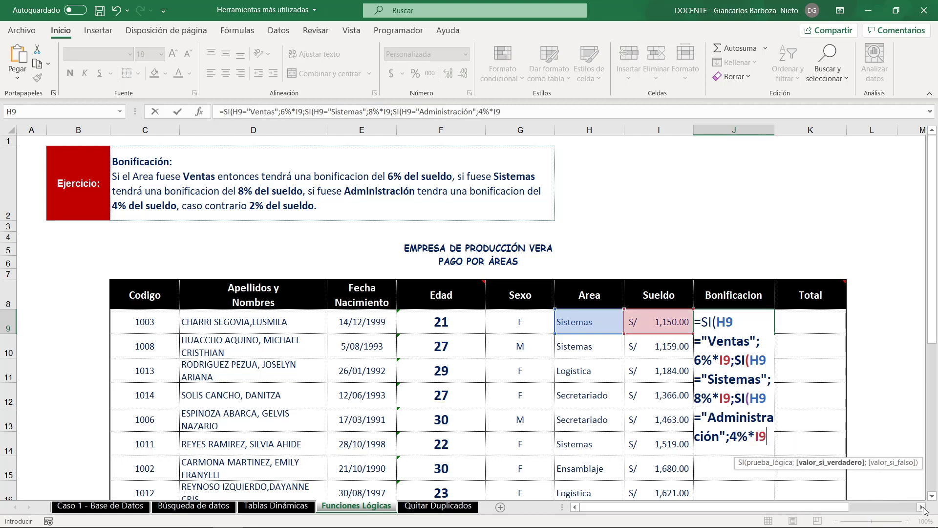
click(922, 507)
click(922, 507)
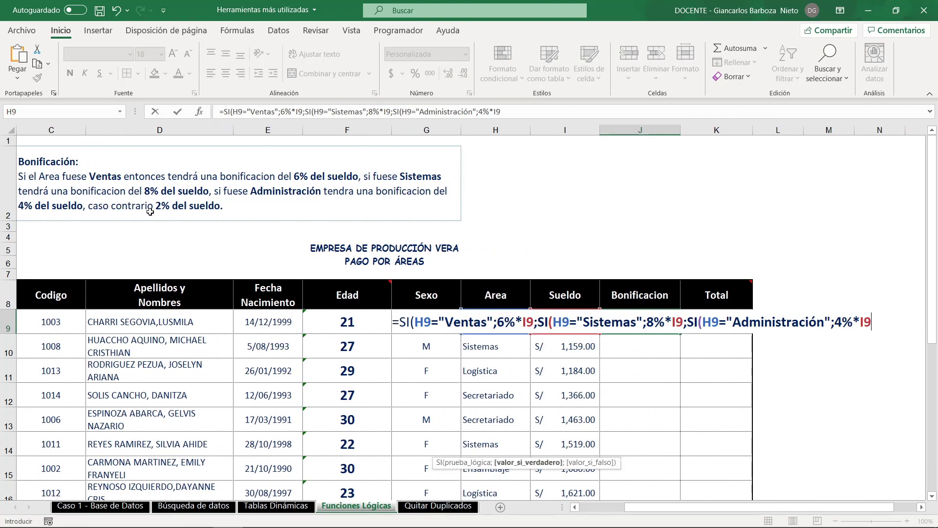
drag(113, 222, 322, 223)
drag(194, 198, 326, 125)
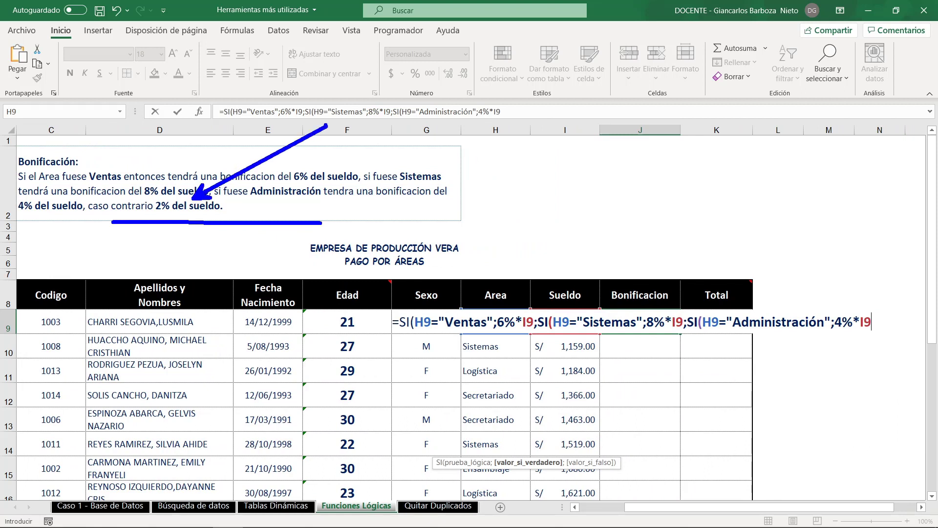
key(ctrl+z)
drag(391, 299, 893, 350)
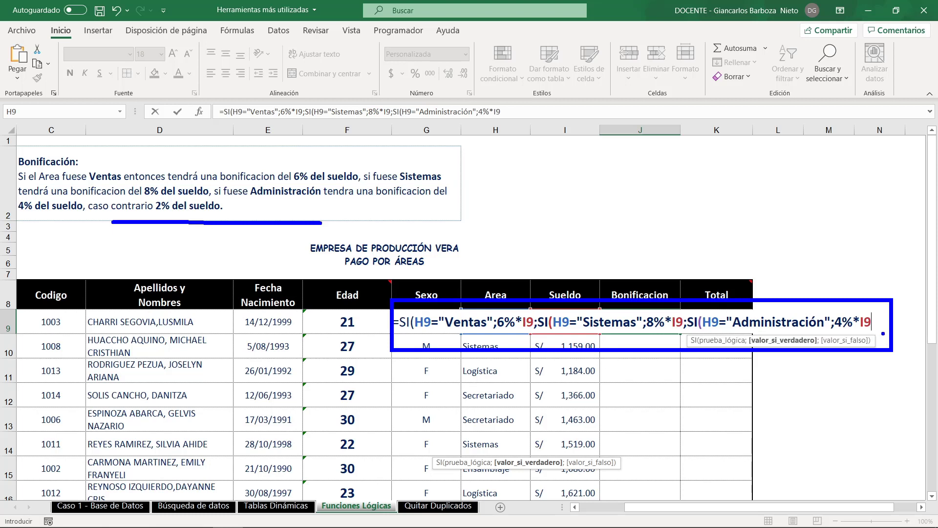
key(Escape)
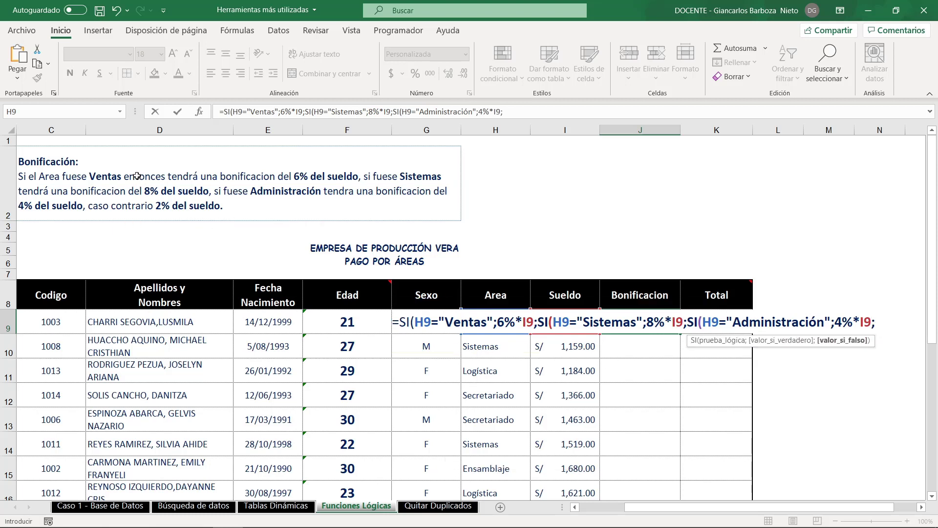
- Finish the J9 formula with 2%*I9 as the last false value and accept the proposed correction that closes the parentheses
text(2%*)
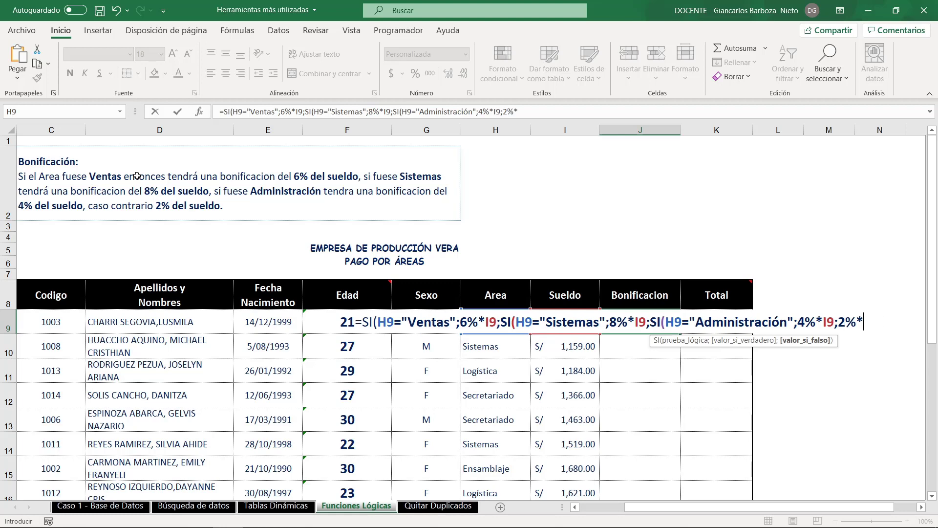
text(I9))
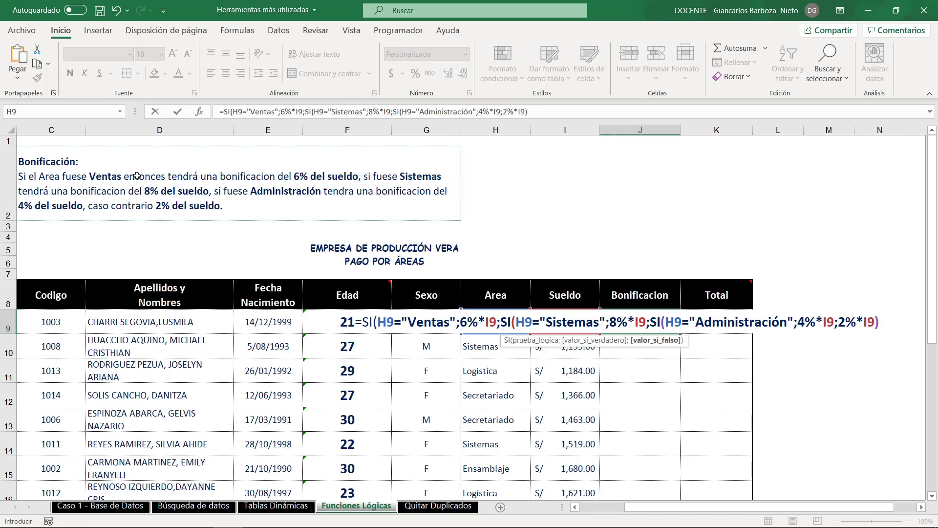
key(BackSpace)
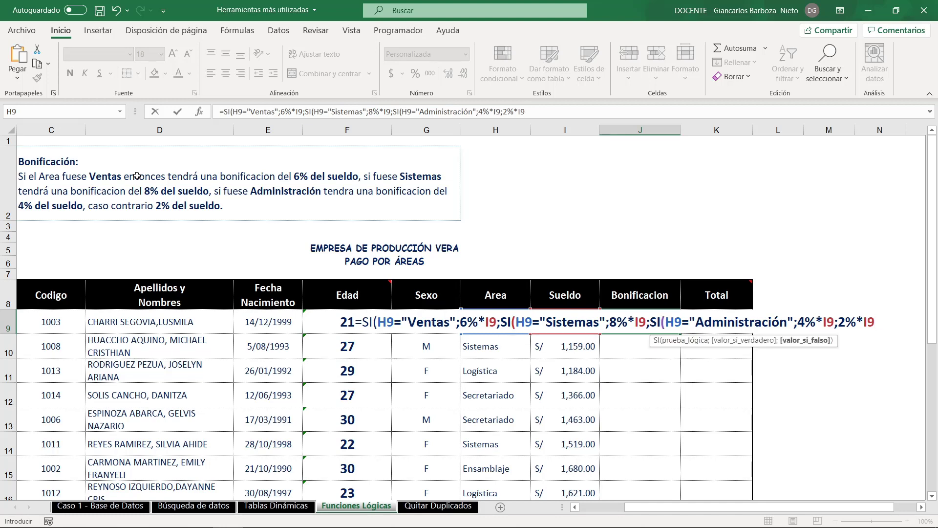
key(Return)
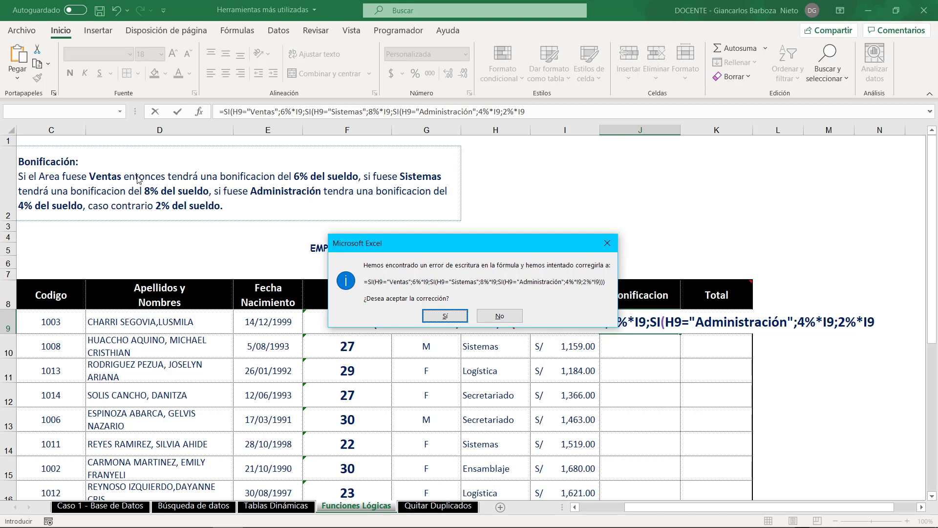
key(Return)
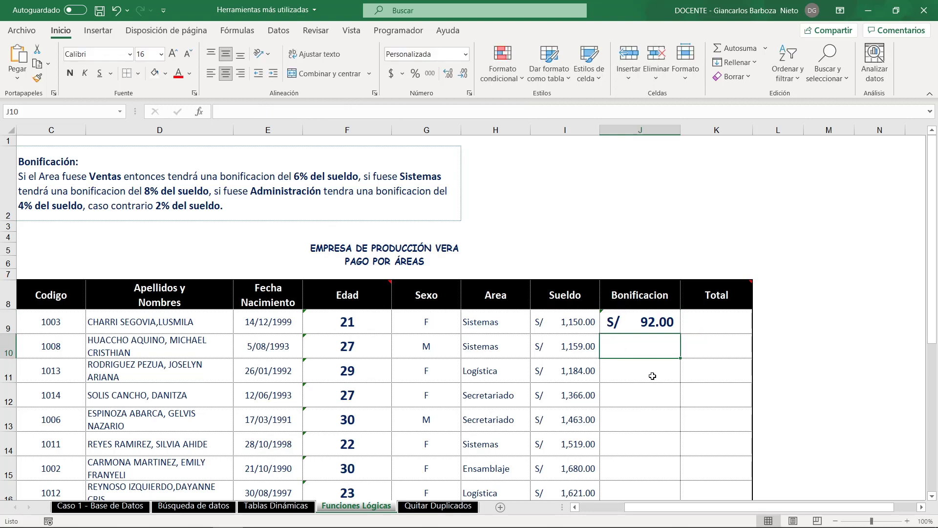
- Fill the nested bonus formula from J9 down the Bonificacion column to row 24
click(653, 329)
click(212, 329)
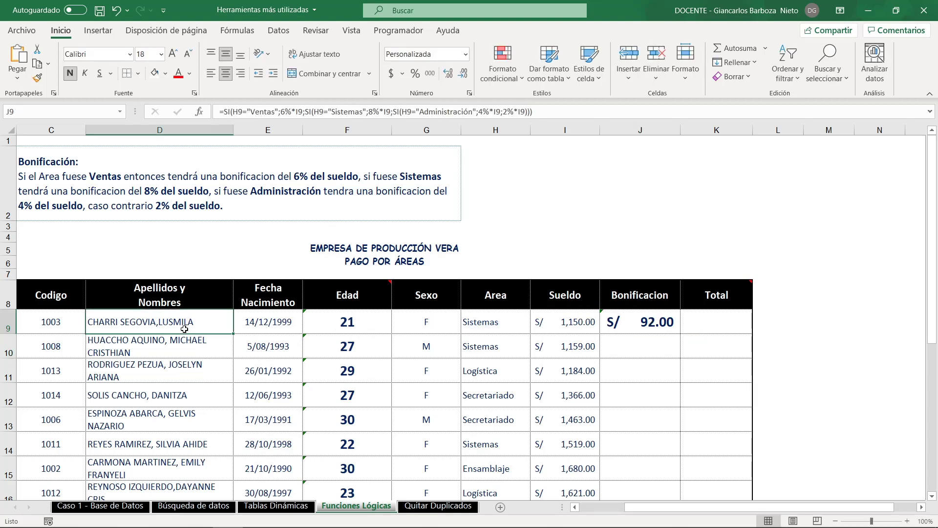
click(498, 324)
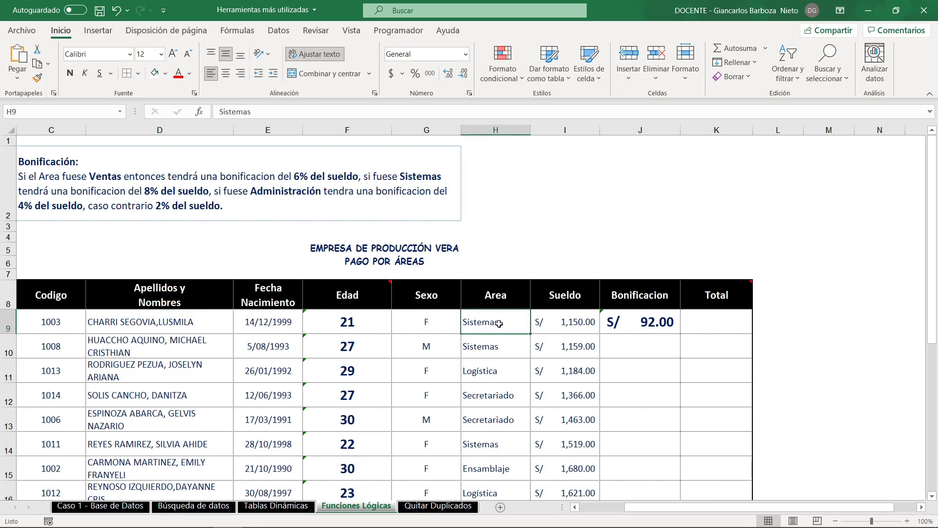
click(659, 329)
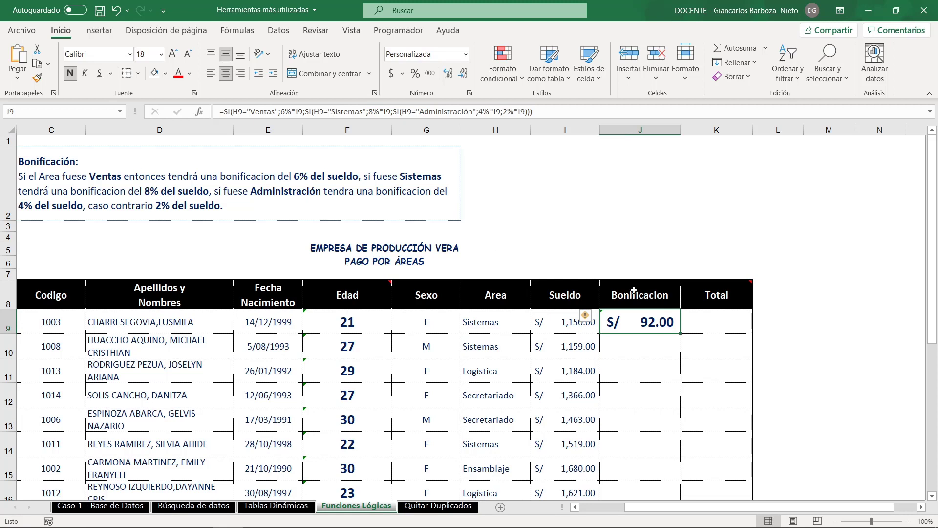
double_click(680, 333)
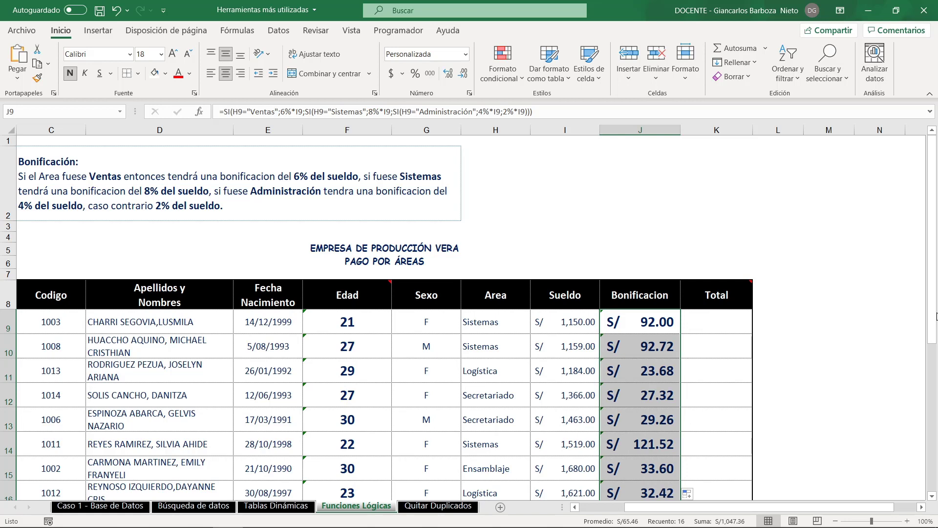
- Calculate the first employee's total in K9 by AutoSumming the Sueldo and Bonificacion cells I9:J9
mouse_move(935, 315)
mouse_down()
mouse_move(936, 416)
mouse_move(937, 327)
mouse_up()
click(720, 305)
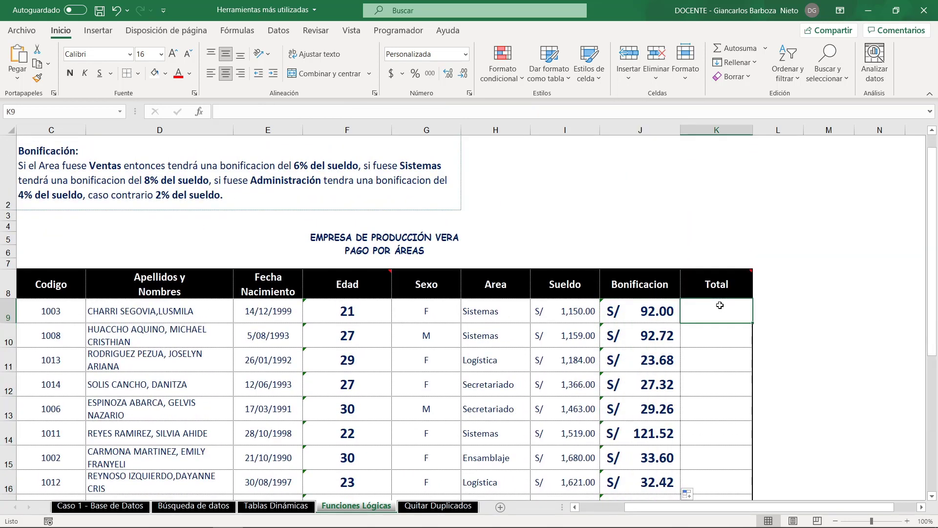
mouse_move(730, 289)
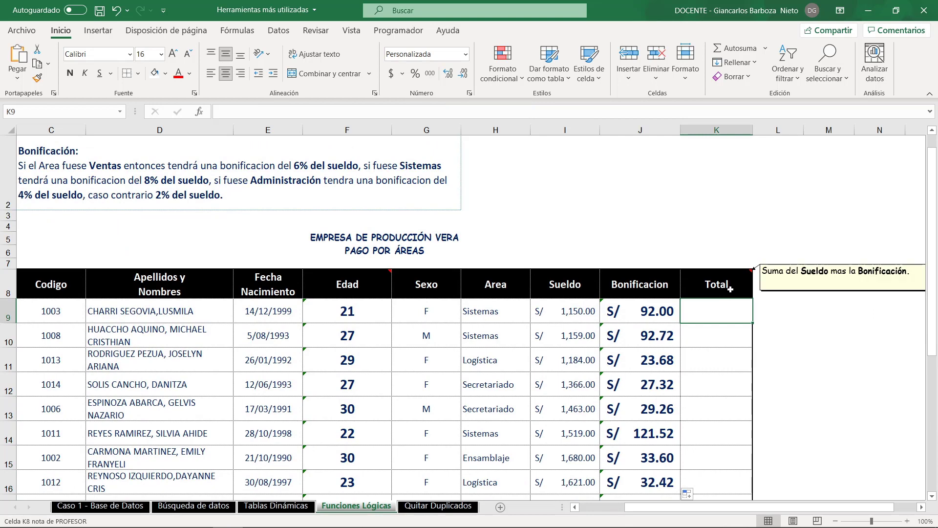
drag(576, 310, 718, 311)
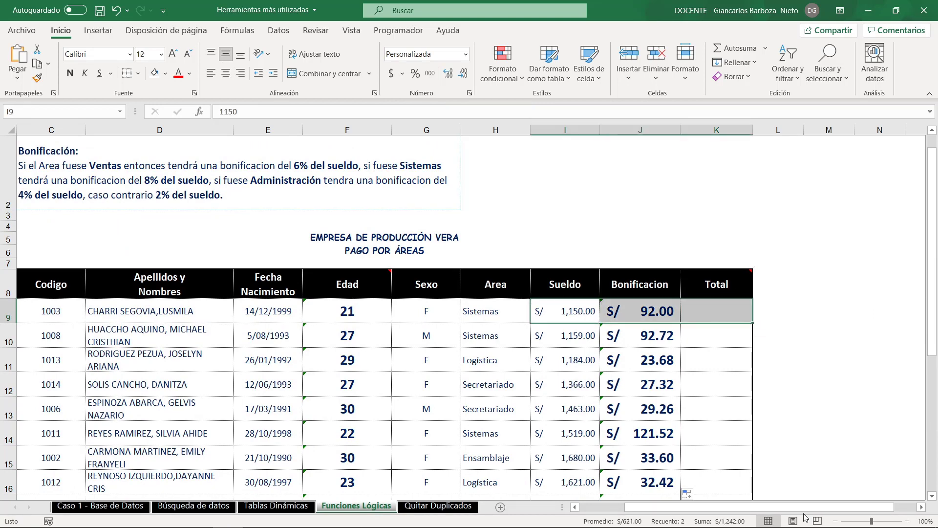
click(734, 424)
scroll(735, 424, down, 1)
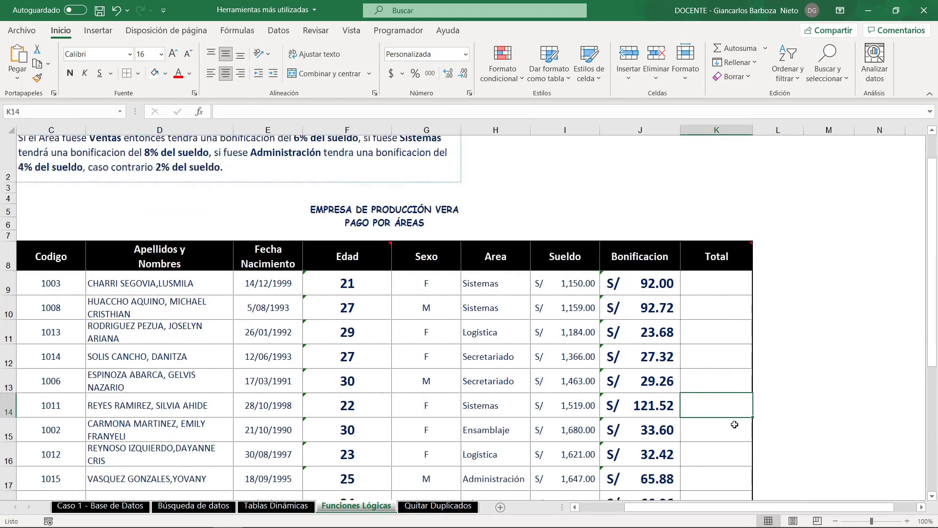
scroll(734, 425, down, 3)
scroll(734, 424, up, 2)
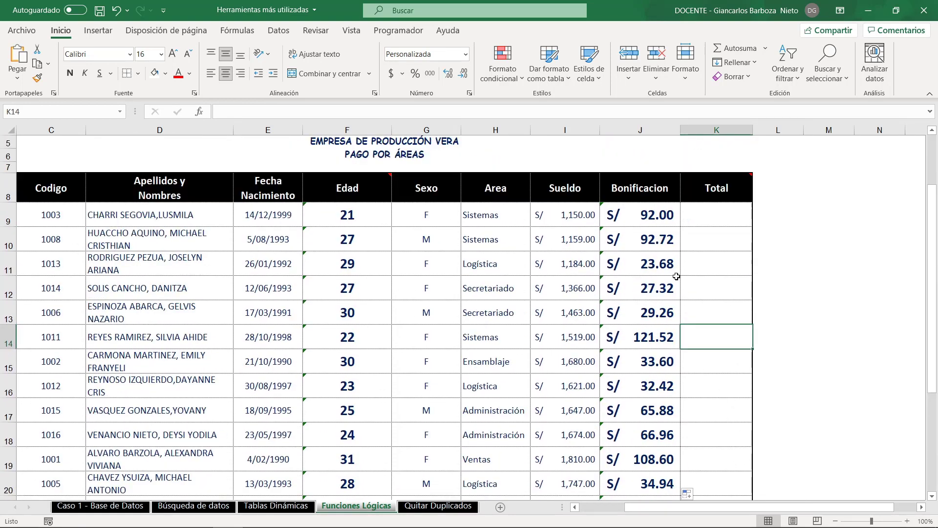
drag(549, 214, 714, 218)
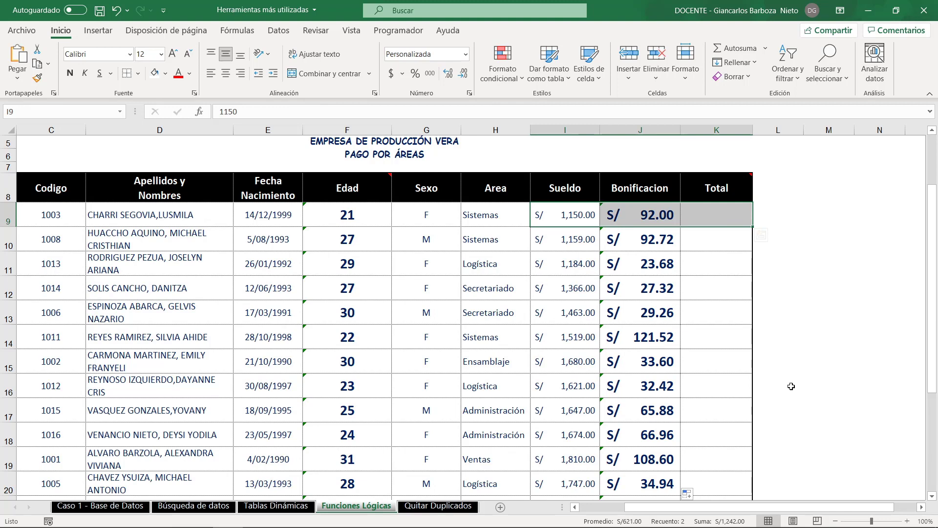
key(alt+equal)
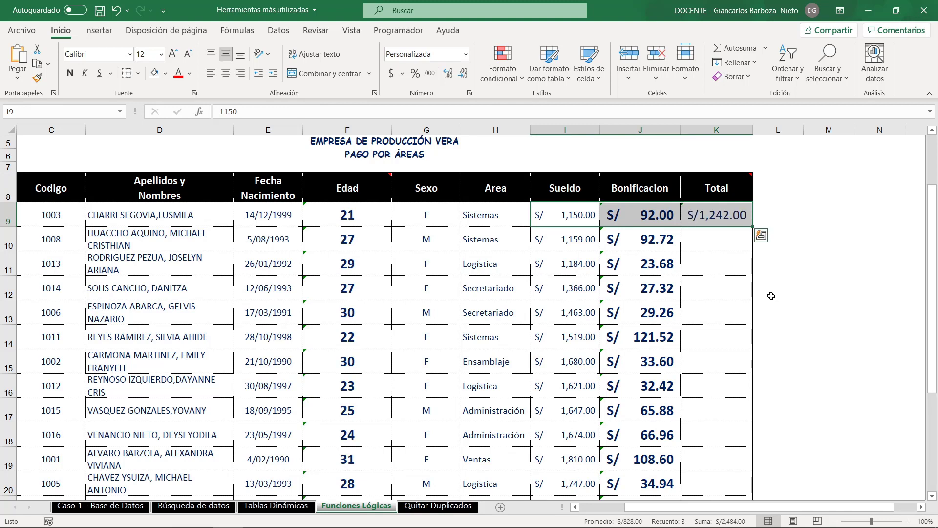
- Fill the =SUMA(I9:J9) formula from K9 down the Total column and check the first rows
click(743, 278)
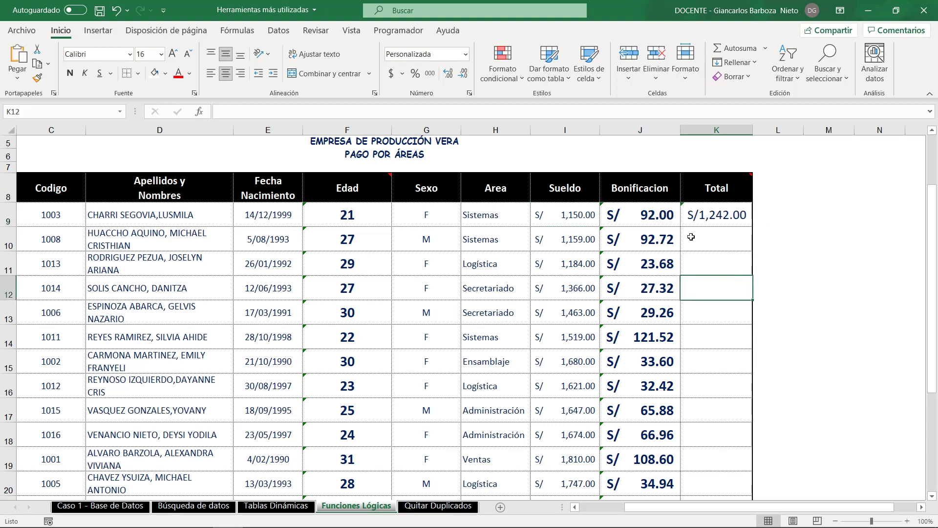
click(569, 215)
click(645, 218)
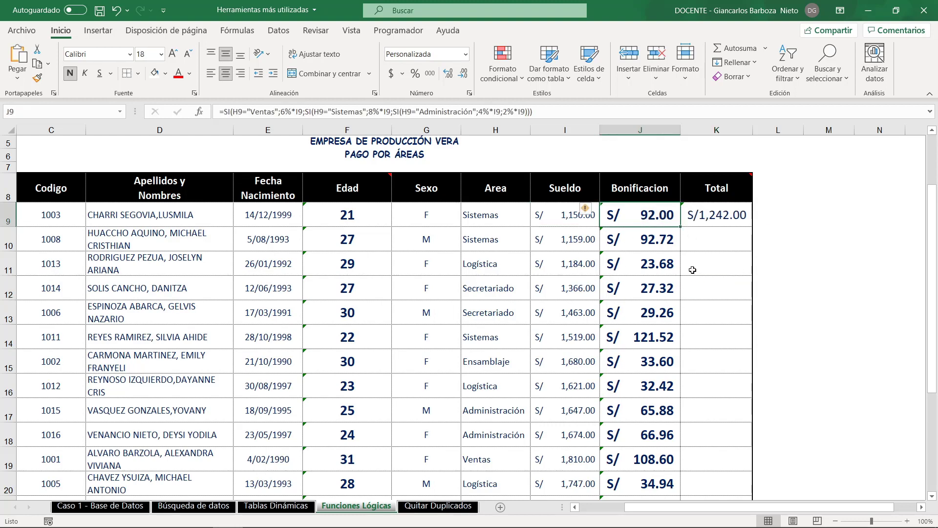
click(732, 224)
double_click(754, 226)
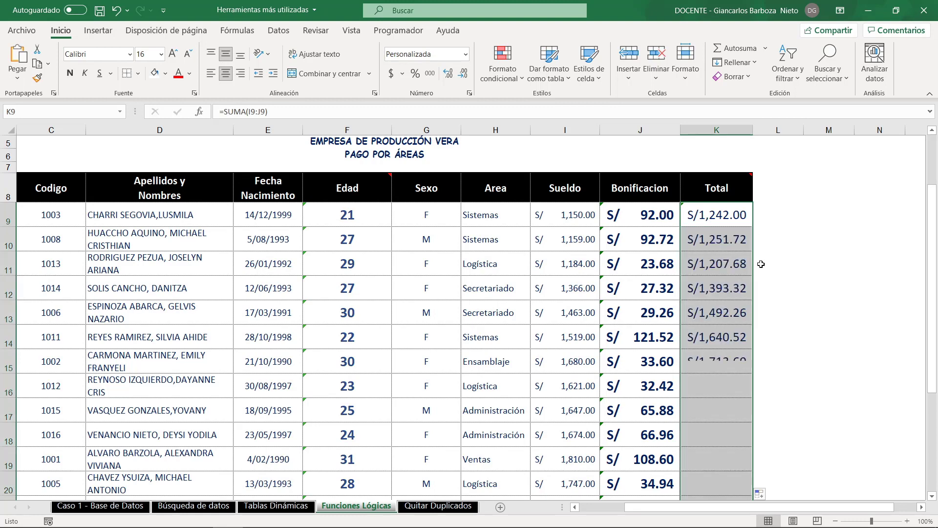
drag(580, 212, 718, 313)
click(735, 217)
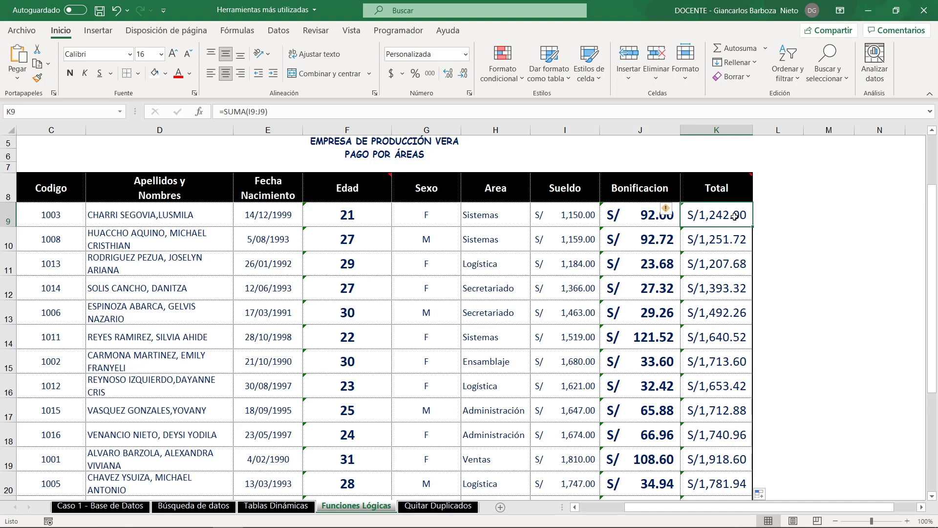
double_click(648, 221)
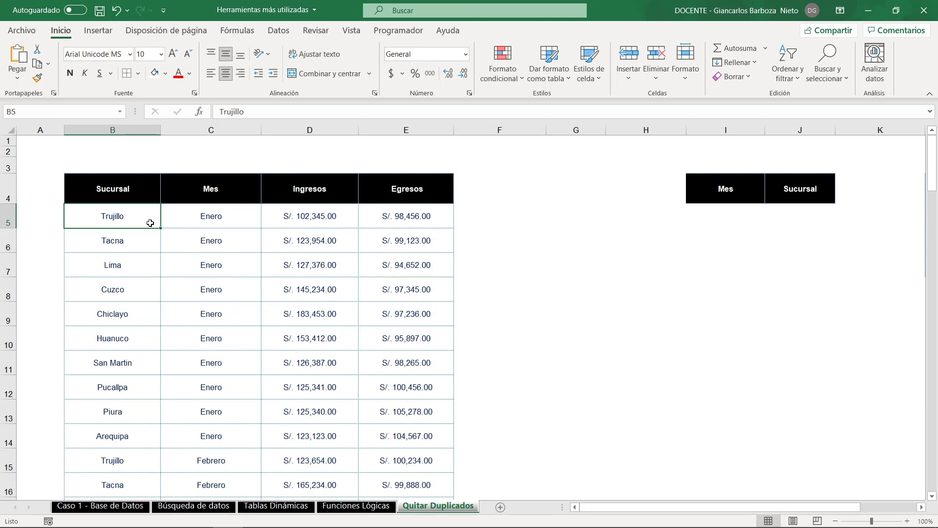
- Copy all the month values of the Mes column, C5:C64, from the source table
click(146, 130)
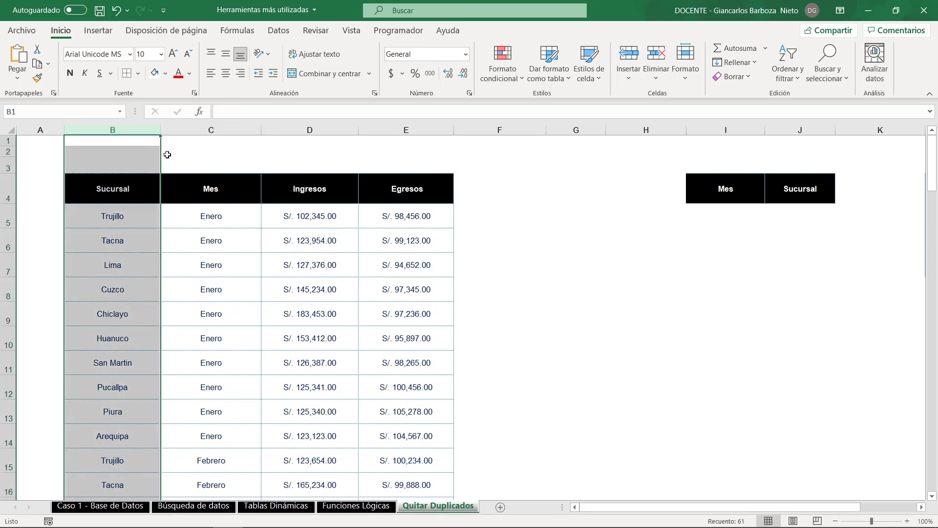
click(217, 131)
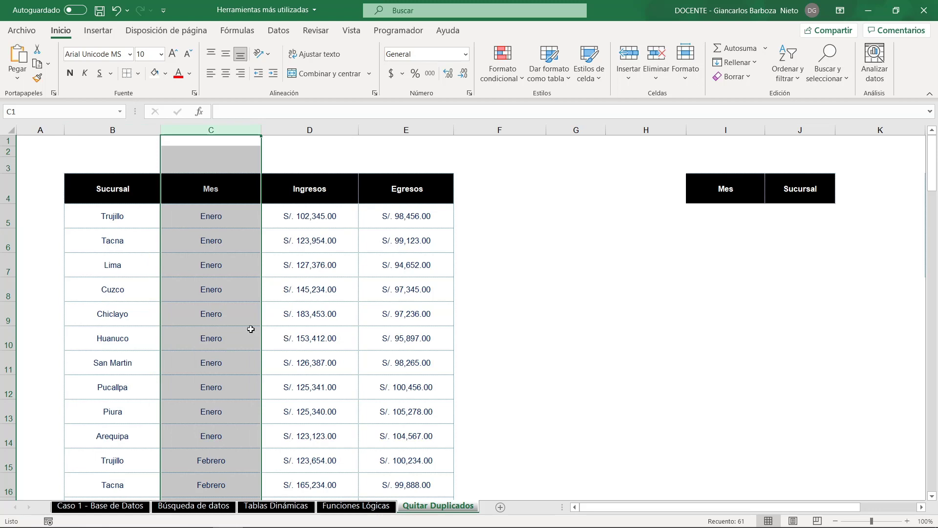
scroll(234, 328, down, 5)
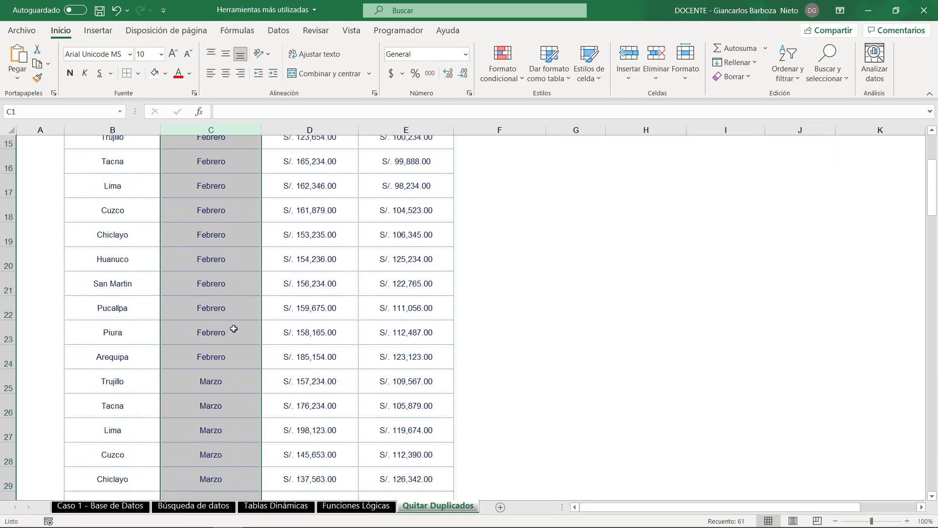
scroll(234, 328, down, 4)
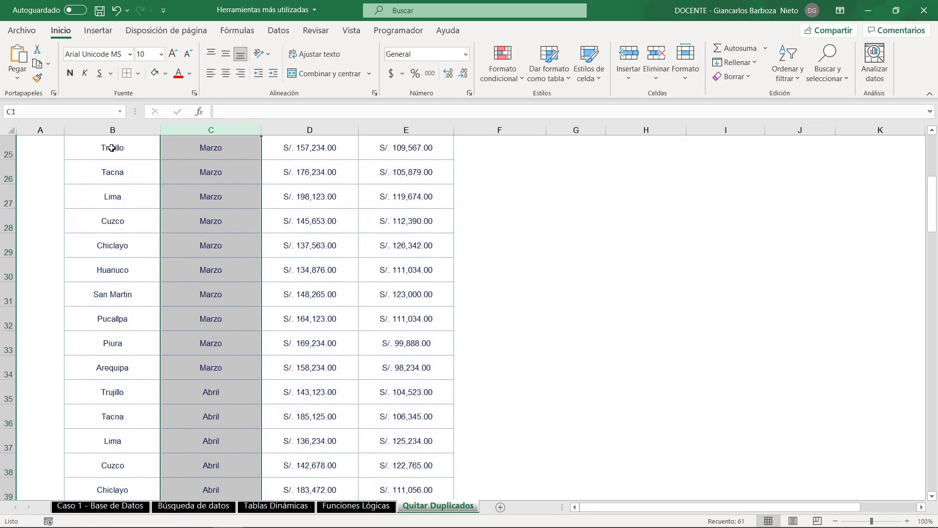
scroll(191, 367, up, 8)
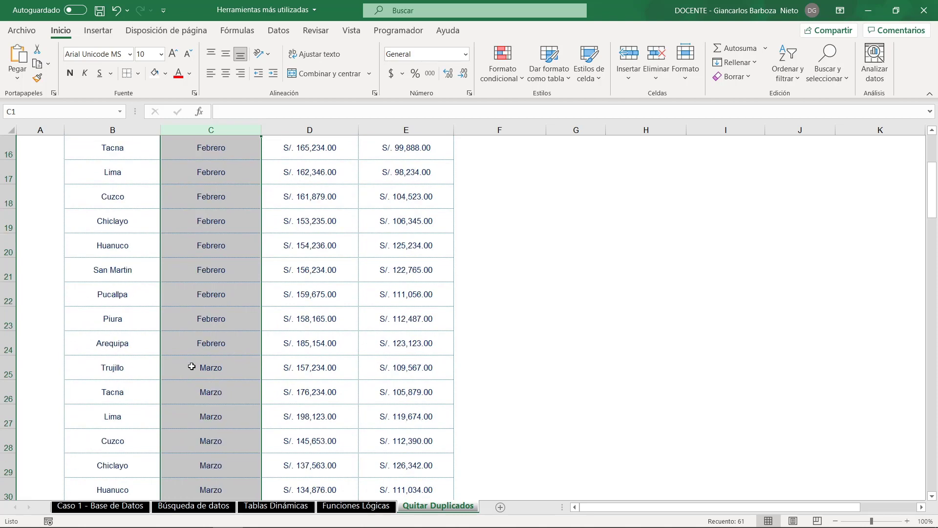
click(229, 215)
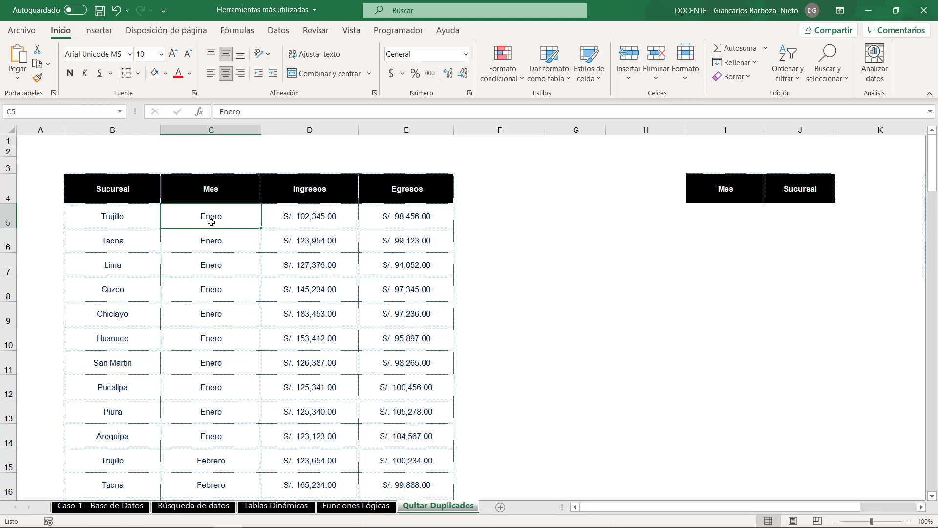
key(ctrl+shift+Down)
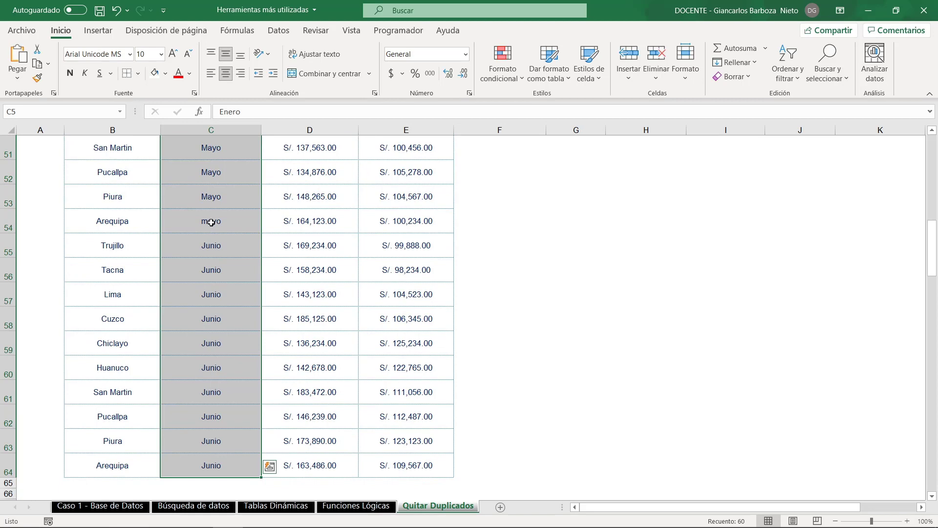
key(ctrl+c)
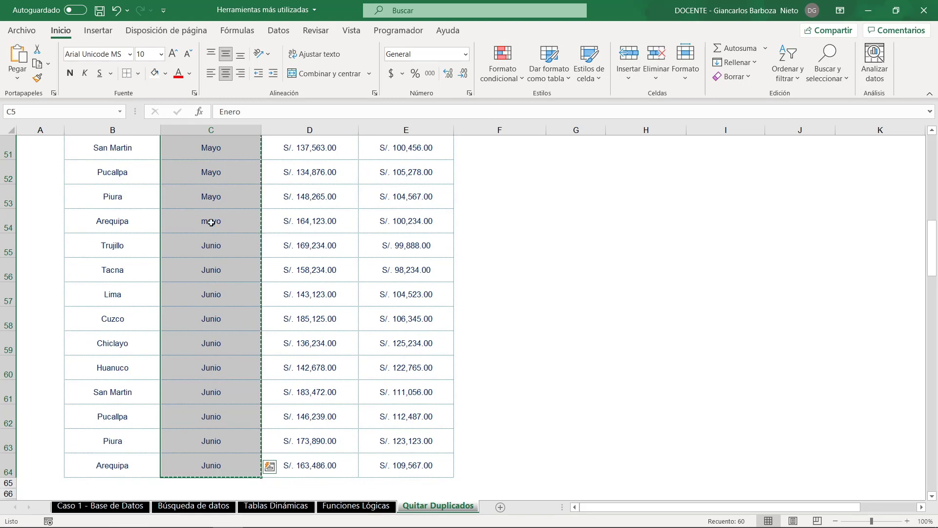
- Paste the copied months under the separate Mes header starting at I5 and clear the copy marquee
scroll(715, 277, up, 6)
scroll(715, 277, up, 11)
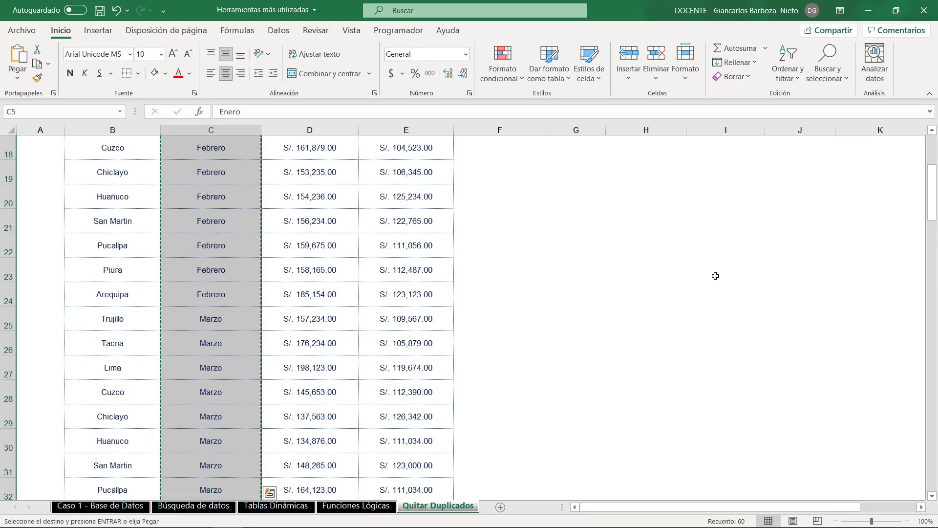
click(713, 215)
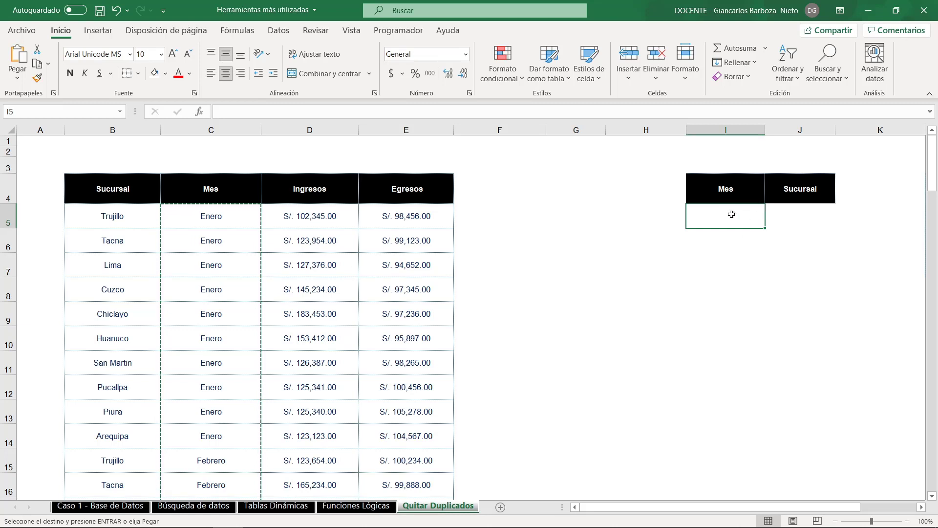
key(ctrl+v)
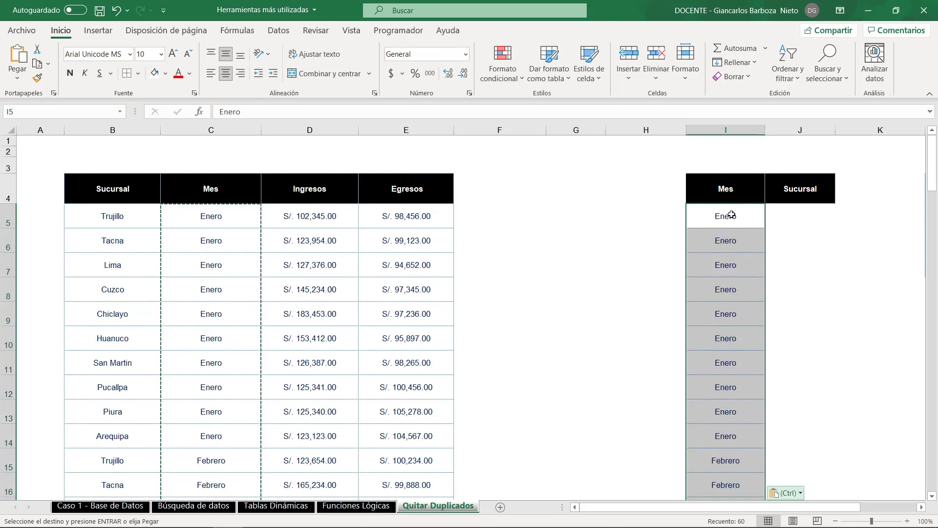
key(ctrl)
key(Escape)
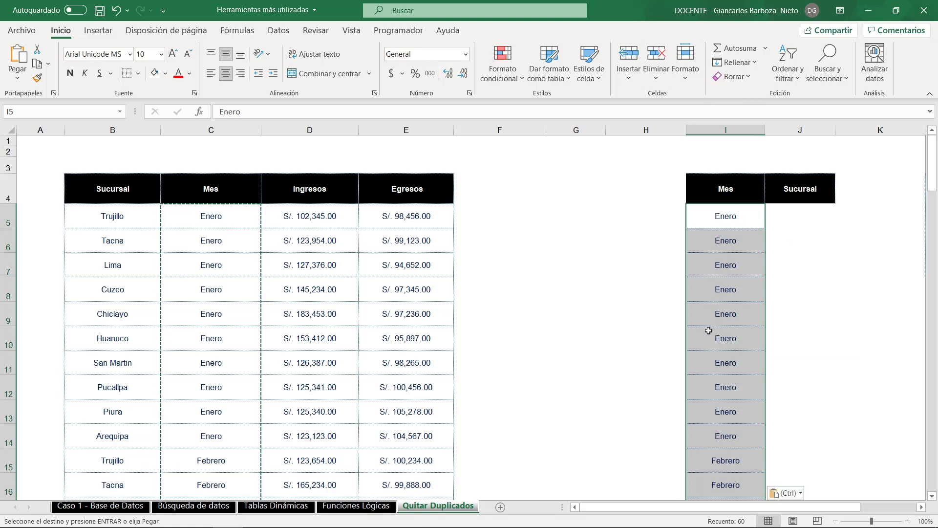
key(Escape)
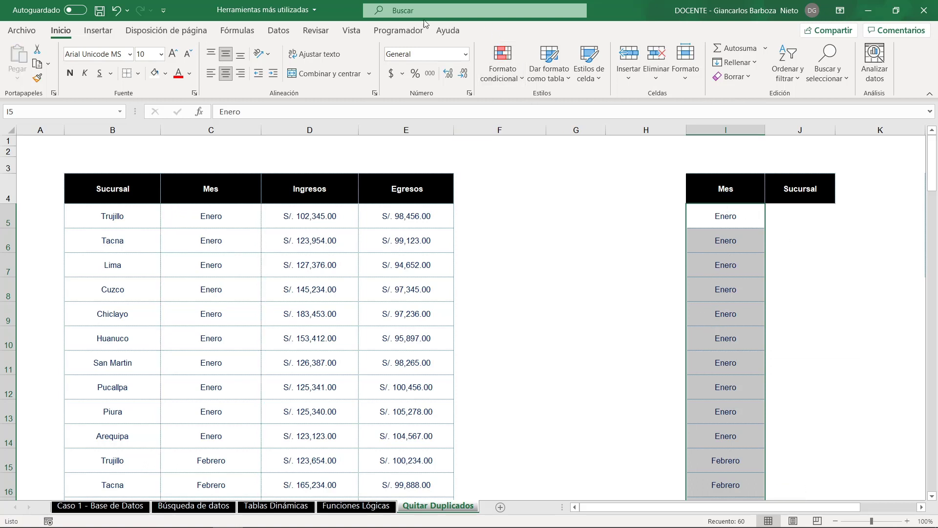
- Remove the duplicates from the pasted Mes list in column I, continuing with the current selection only
click(279, 31)
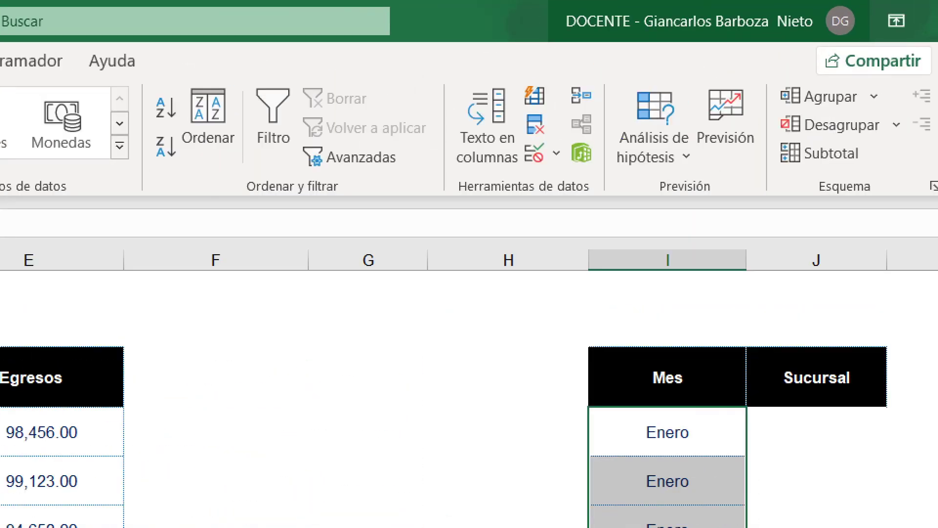
drag(446, 208, 608, 208)
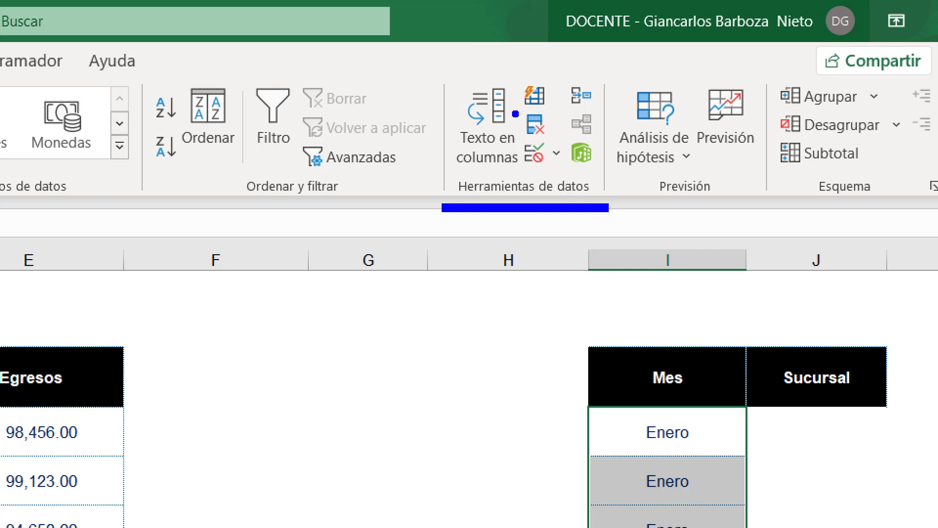
drag(506, 102, 571, 147)
drag(504, 124, 326, 111)
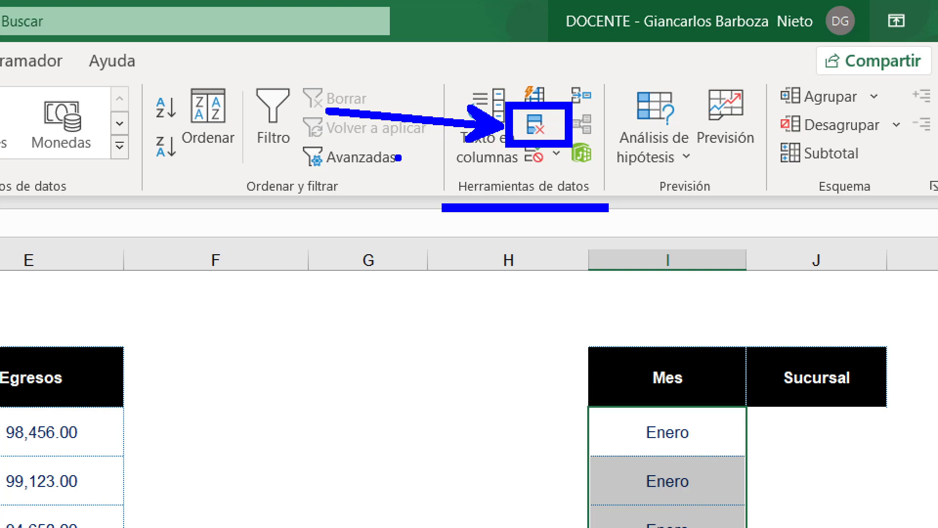
key(Escape)
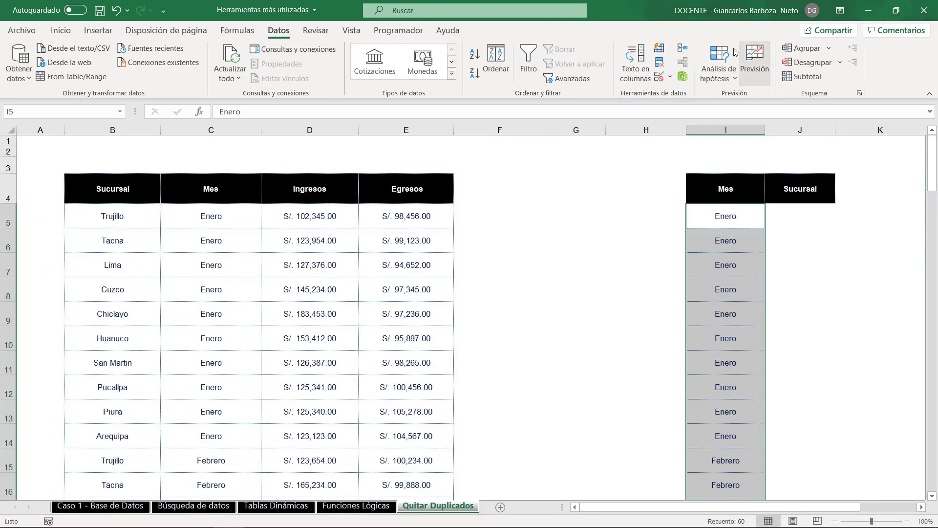
click(662, 64)
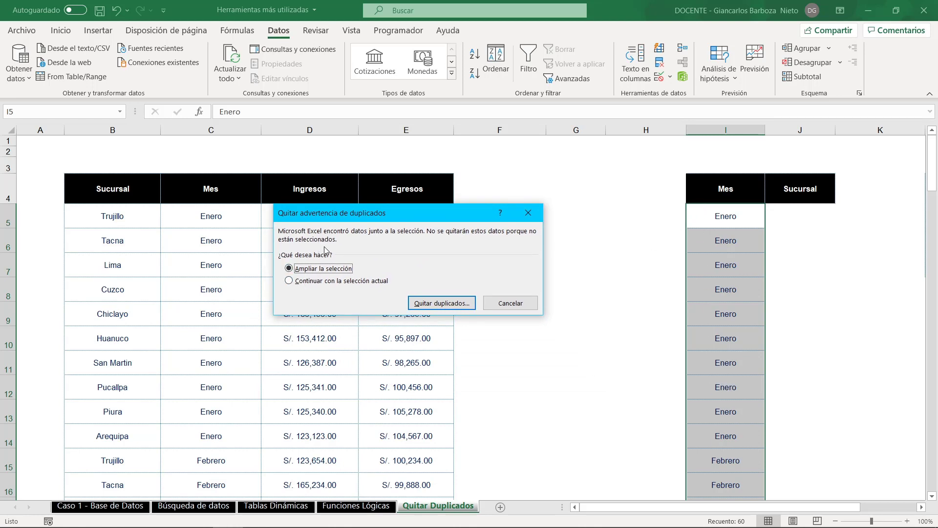
click(316, 282)
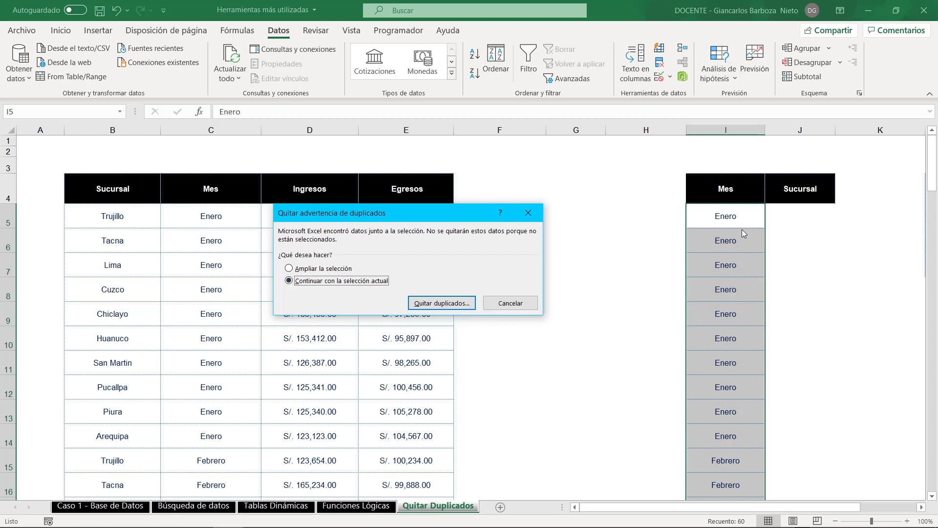
click(450, 306)
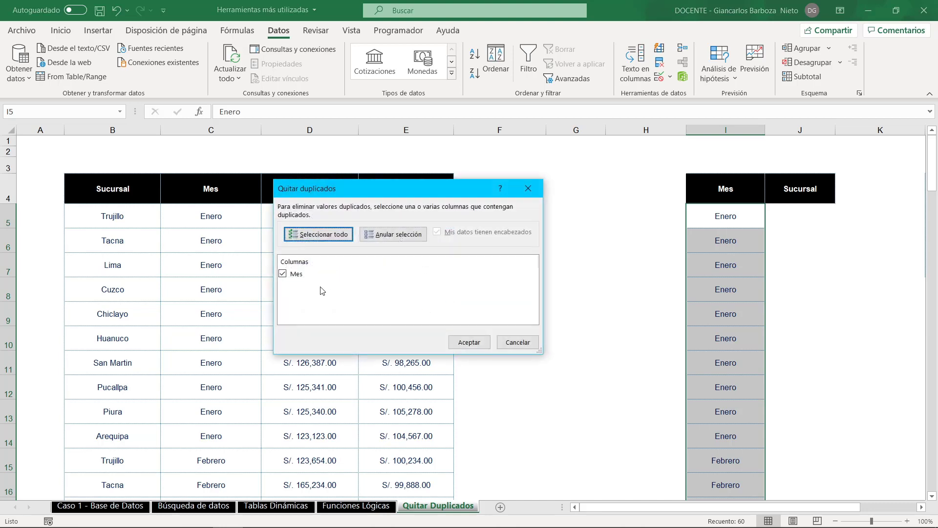
click(297, 275)
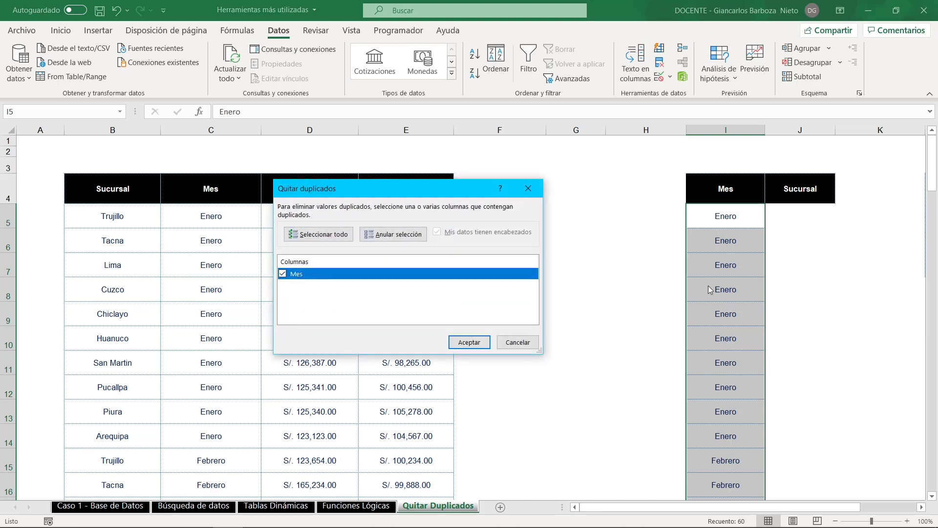
click(479, 344)
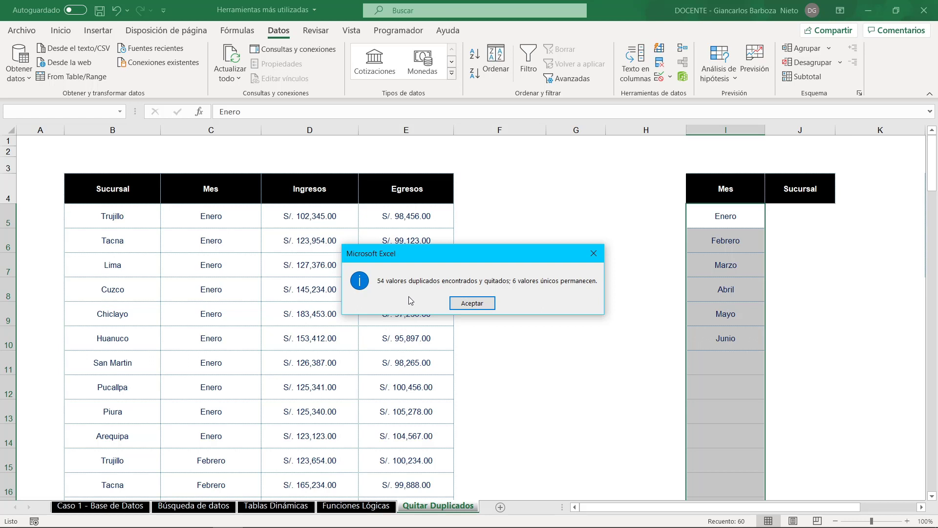
click(469, 303)
click(483, 315)
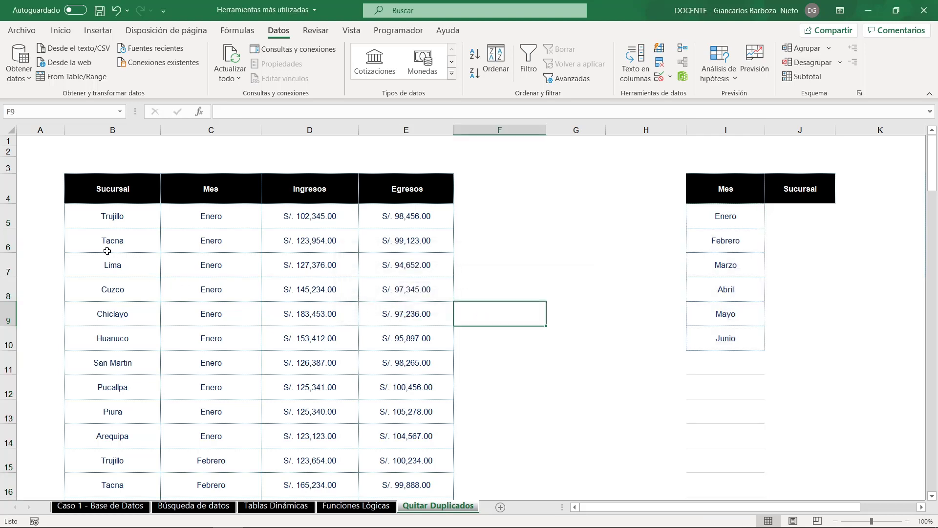
- Copy the branch names B5:B64 from the source table into the separate Sucursal column starting at J5
click(116, 220)
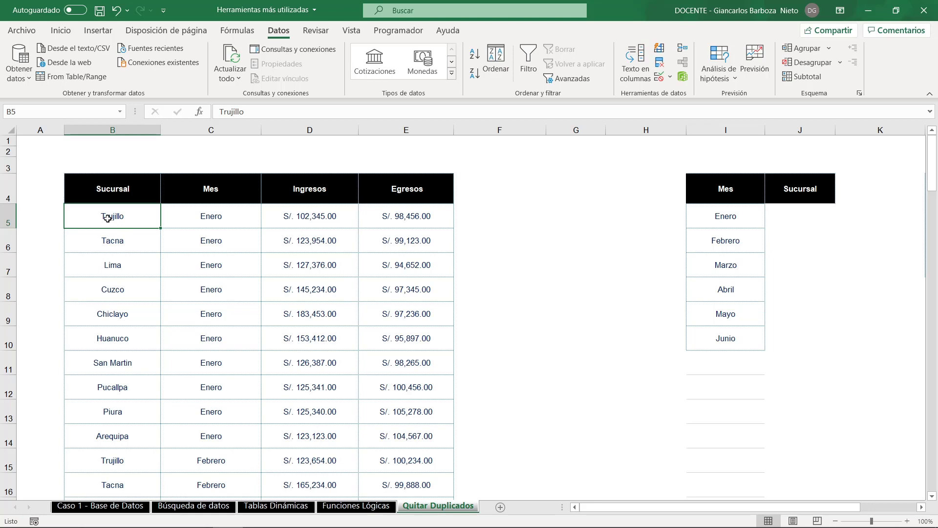
key(ctrl+shift+Down)
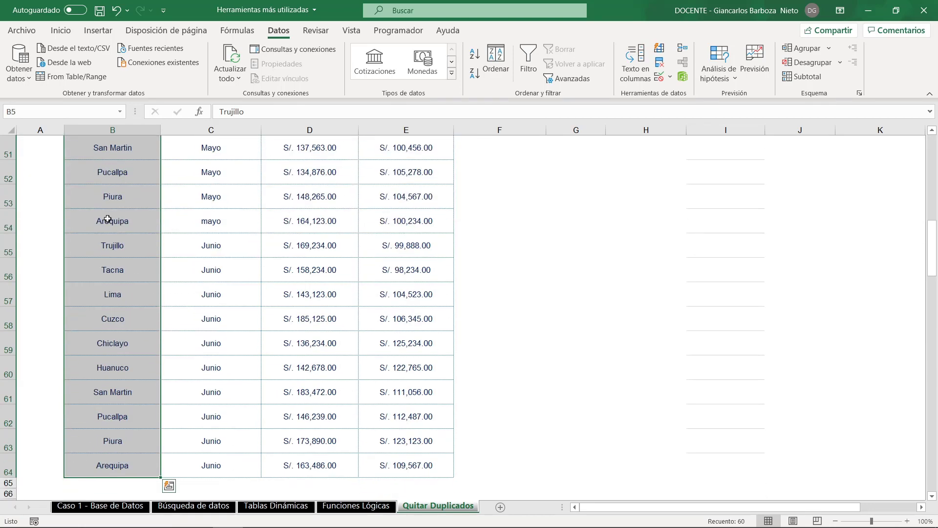
key(ctrl+c)
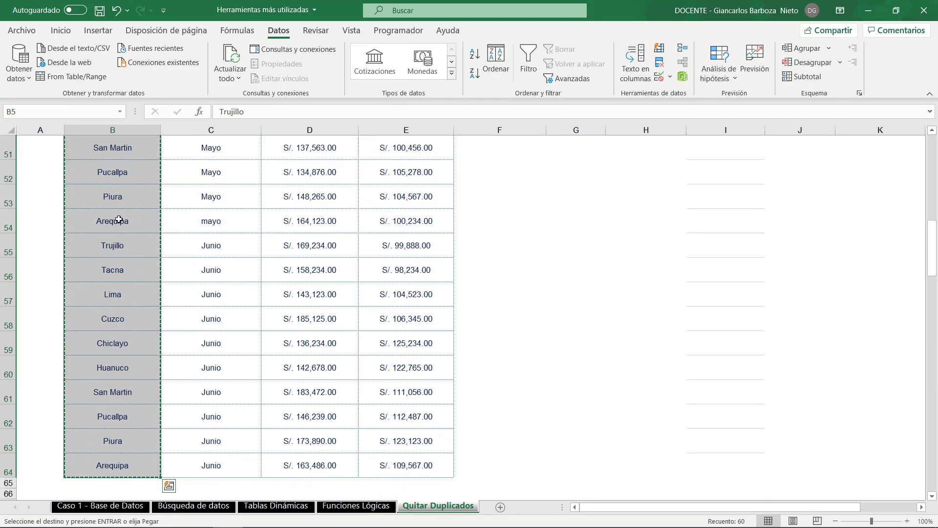
scroll(878, 300, up, 11)
scroll(878, 300, up, 6)
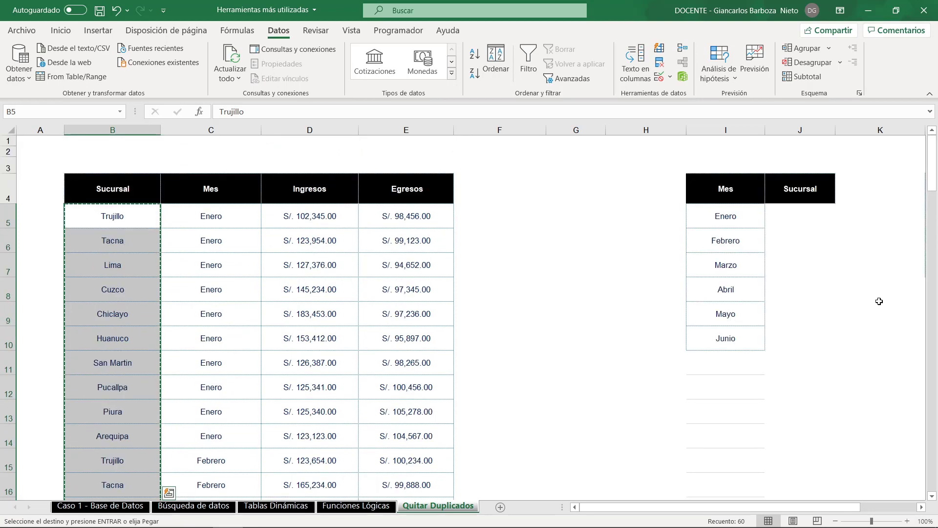
click(802, 214)
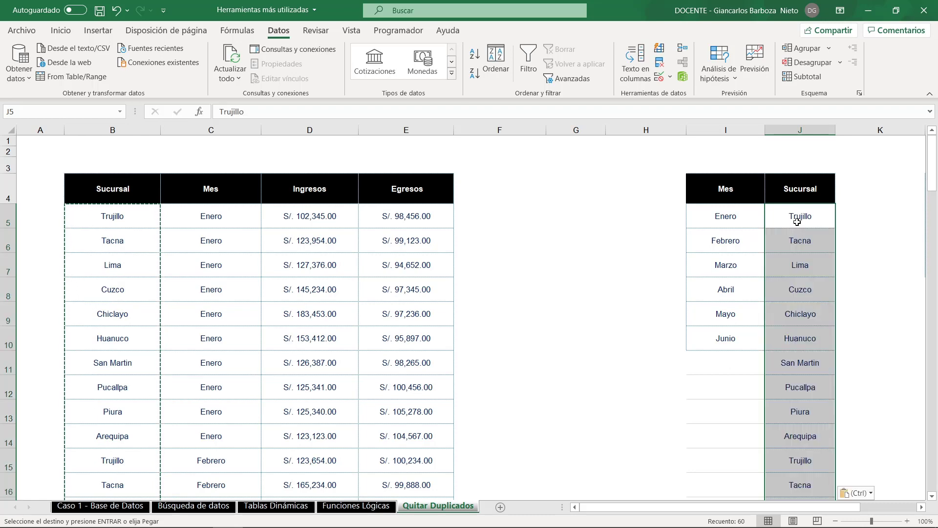
key(Escape)
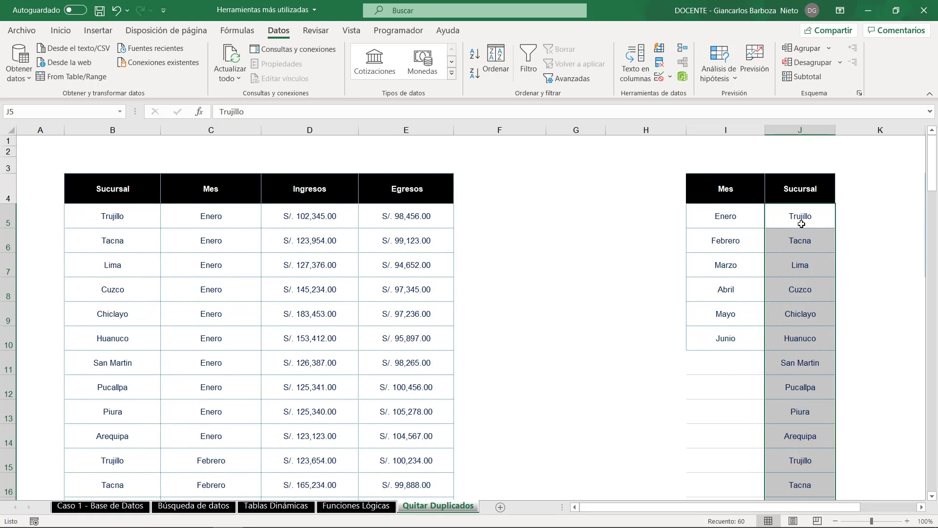
- Remove the duplicates from the pasted Sucursal list in column J, continuing with the current selection only, and check the remaining branches
click(660, 64)
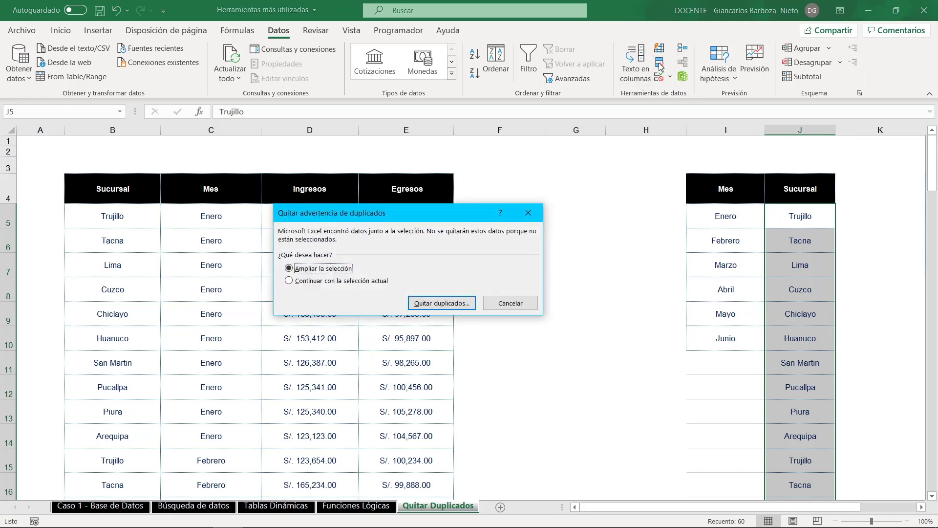
click(336, 281)
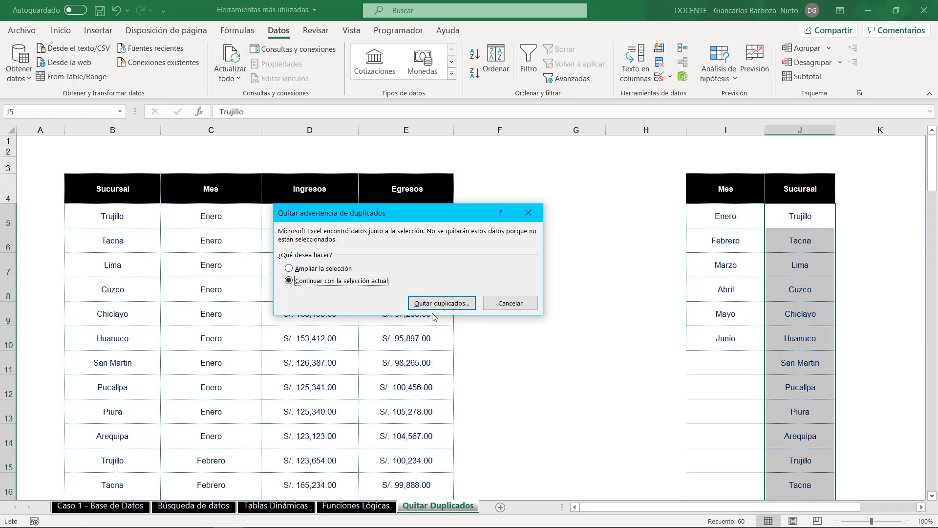
click(457, 304)
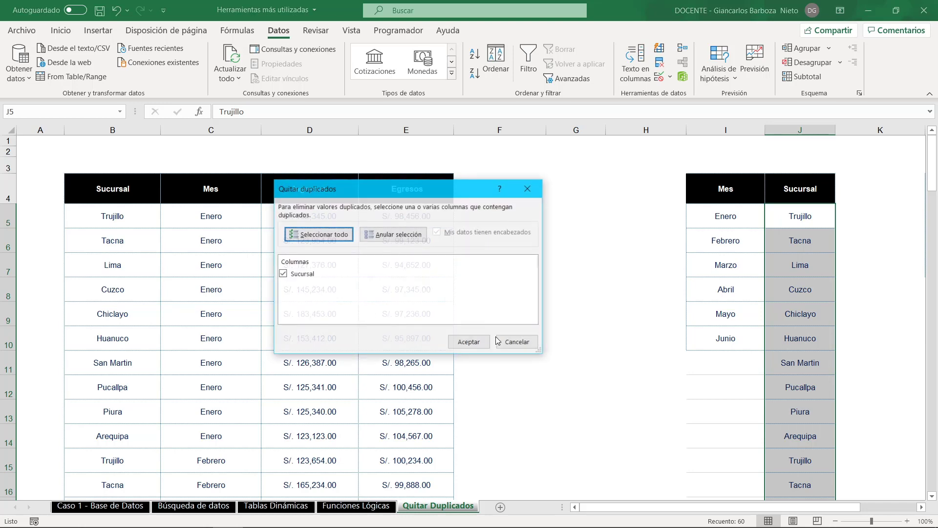
click(305, 274)
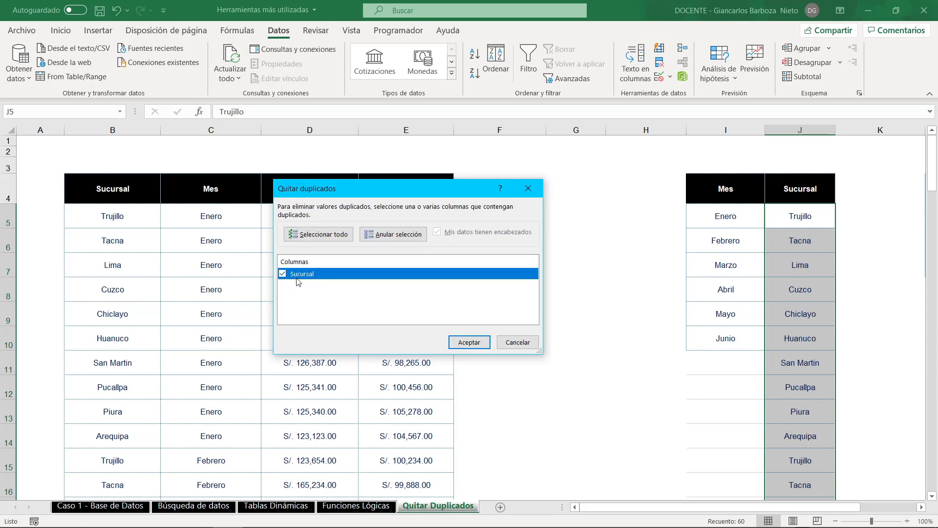
click(472, 342)
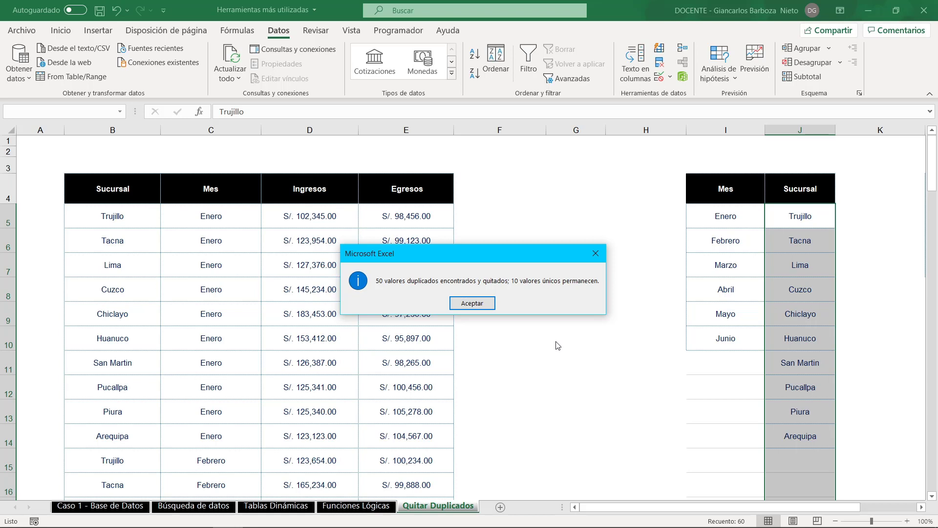
click(478, 304)
click(772, 359)
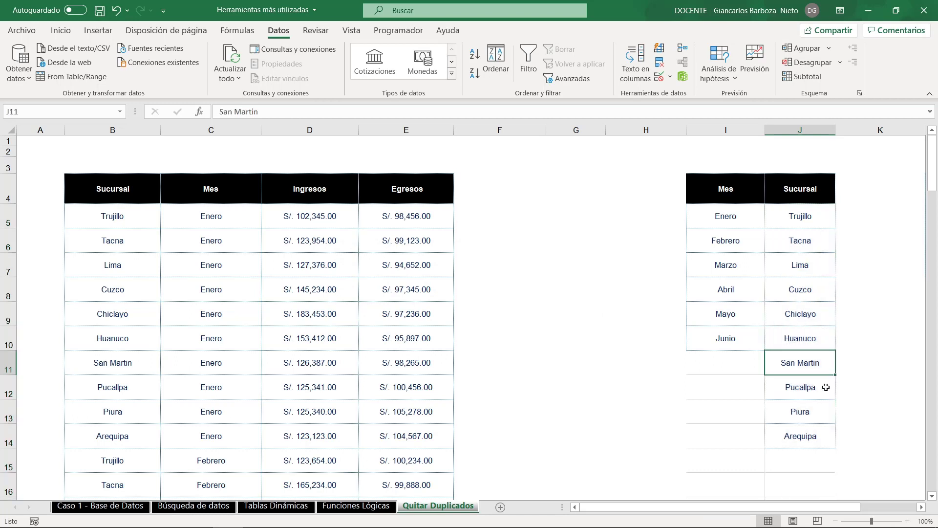
drag(804, 224, 796, 434)
click(526, 386)
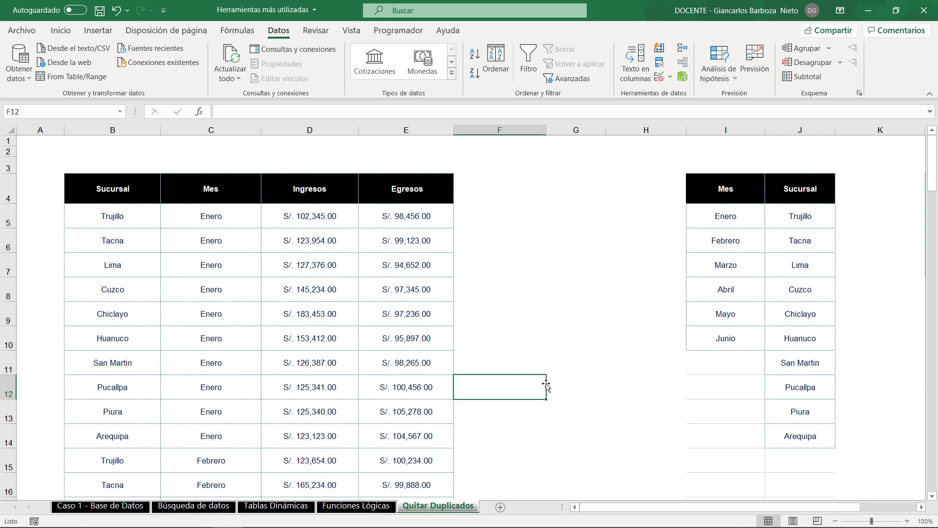
click(808, 217)
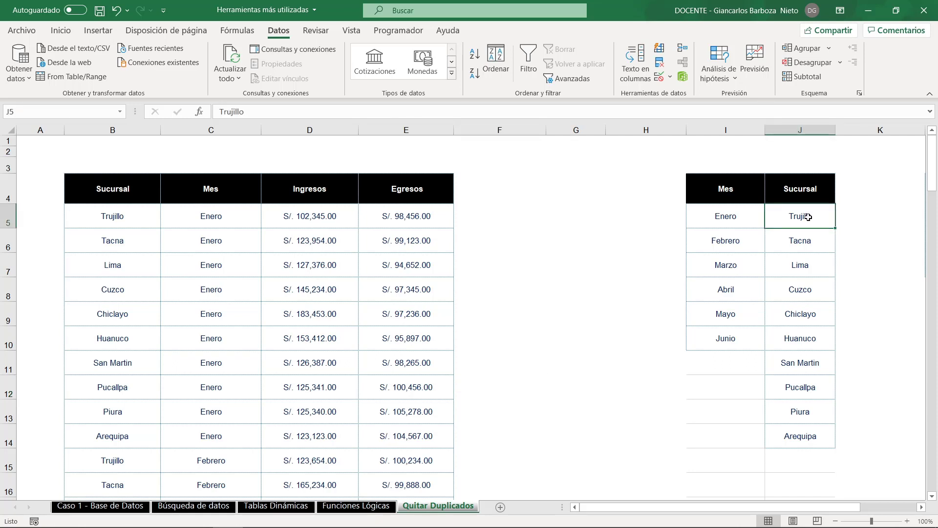